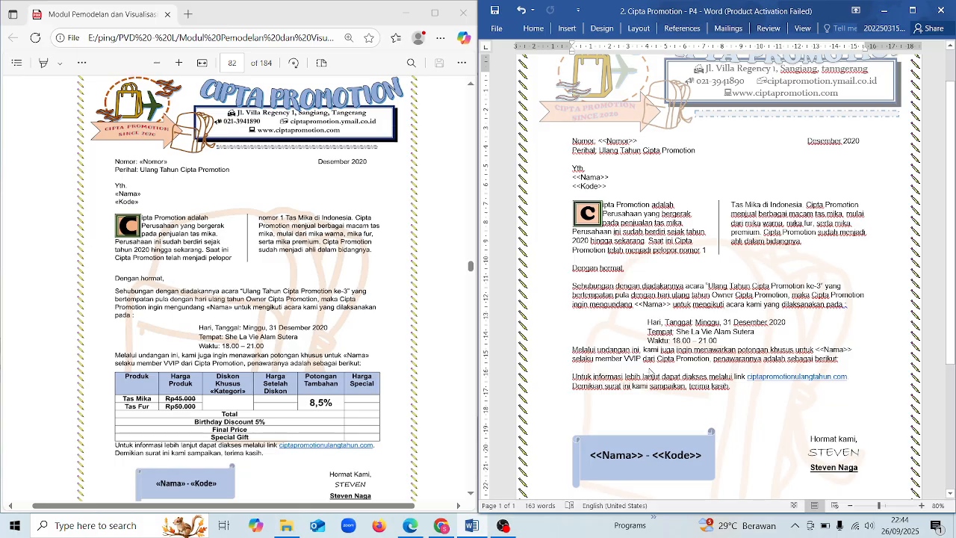
Examine the sample letter's price table on page 82 and the assignment requirements on page 83 of the module PDF.
scroll(649, 367, "down", 1)
scroll(254, 210, "down", 3)
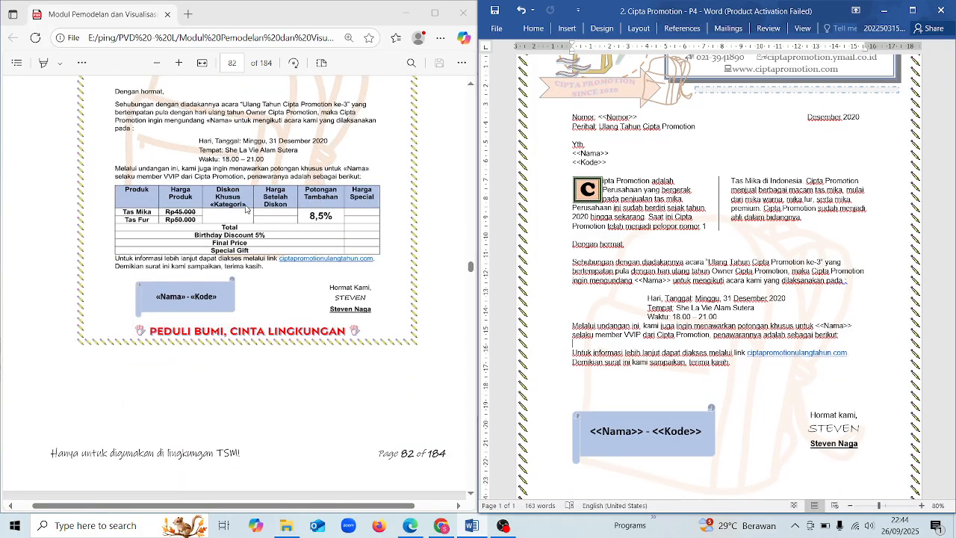
left_click(246, 215)
scroll(369, 256, "up", 2)
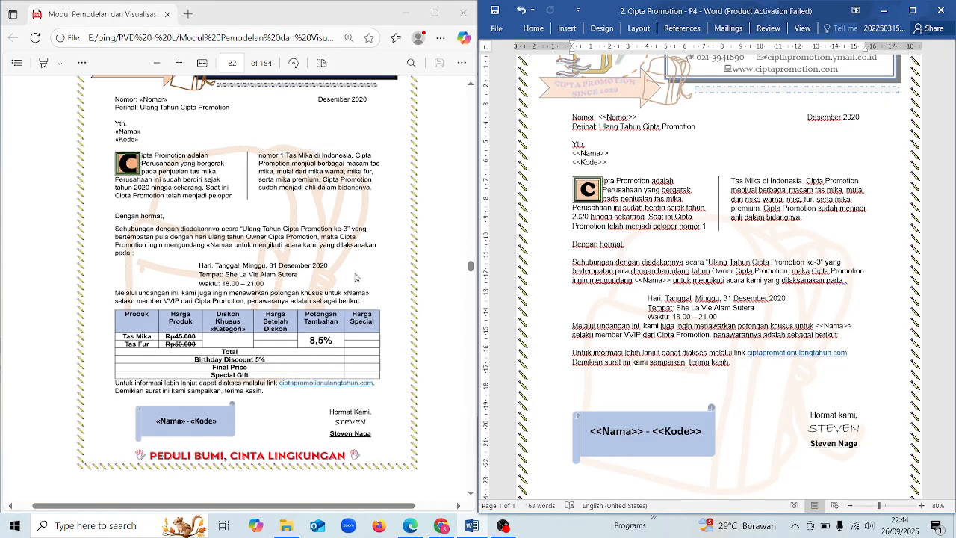
scroll(357, 277, "down", 3)
scroll(356, 277, "down", 5)
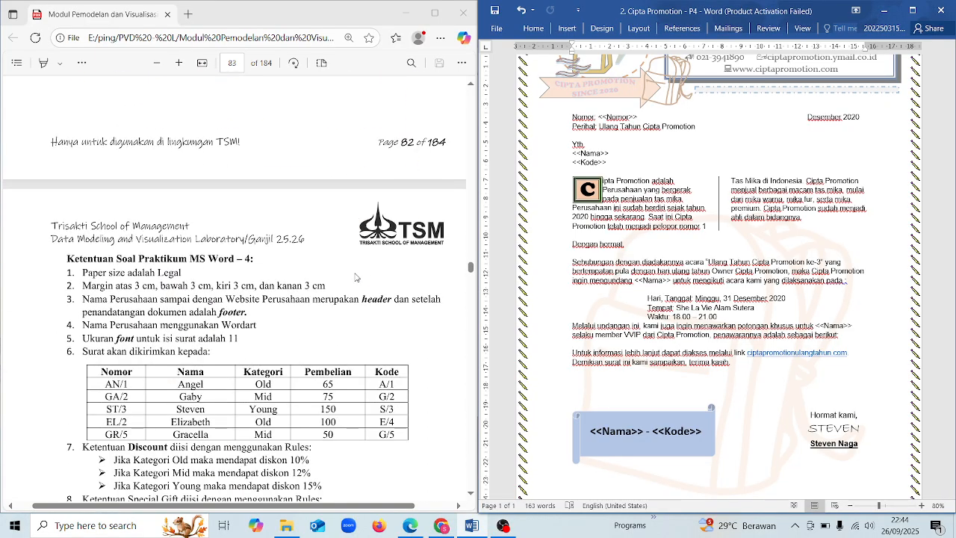
scroll(355, 277, "down", 1)
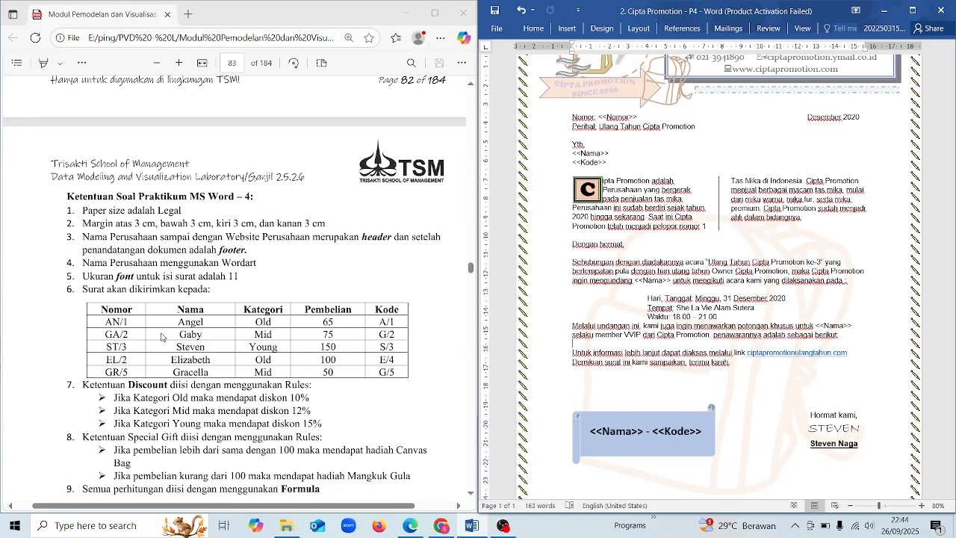
scroll(163, 337, "down", 1)
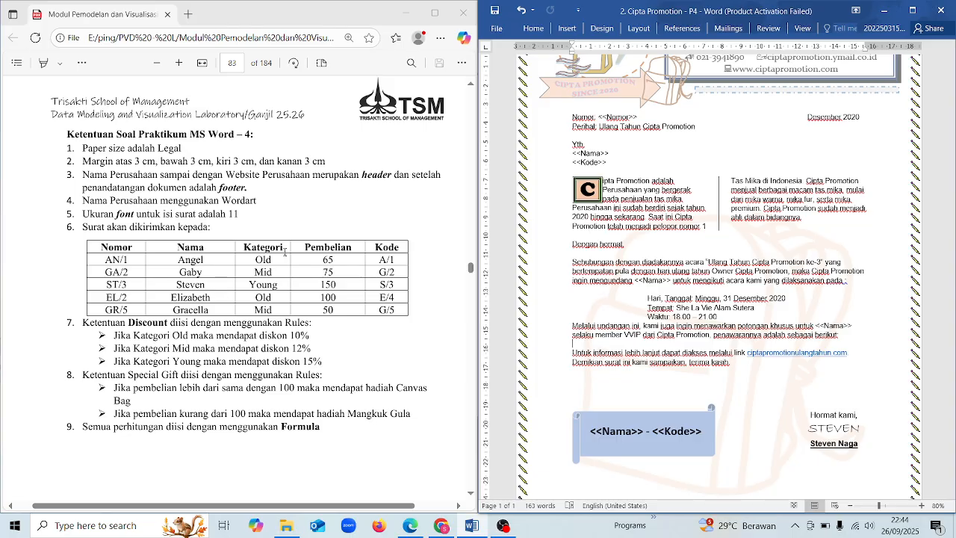
scroll(287, 270, "up", 5)
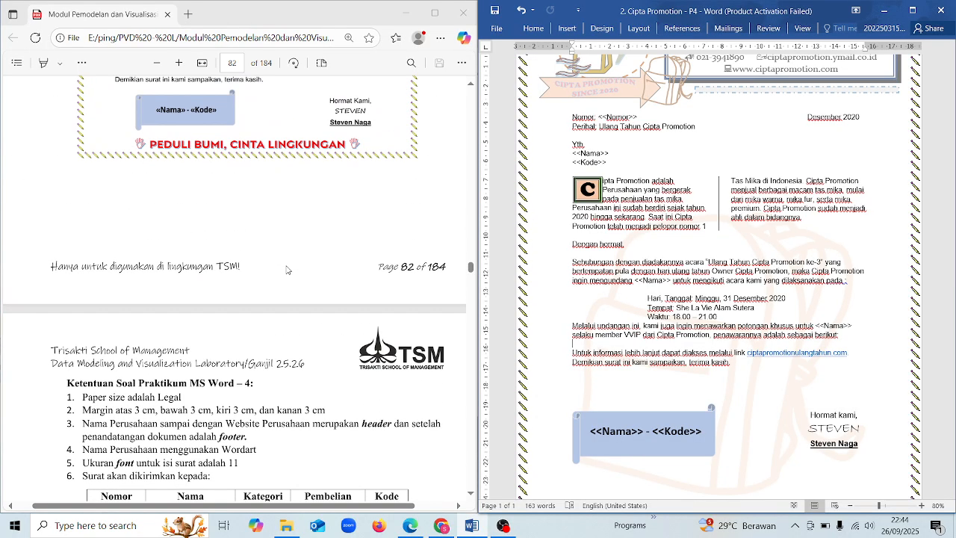
scroll(286, 270, "up", 3)
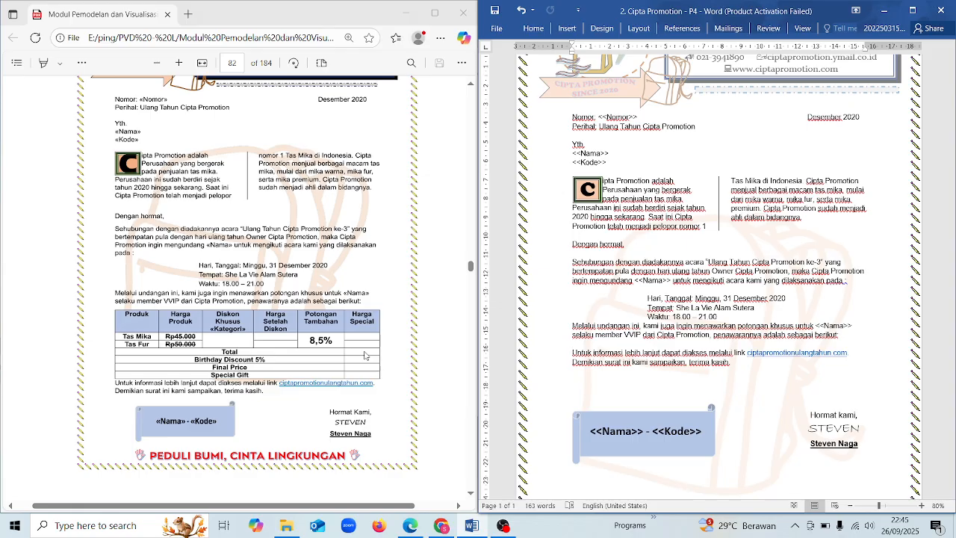
scroll(306, 349, "up", 3, "ctrl")
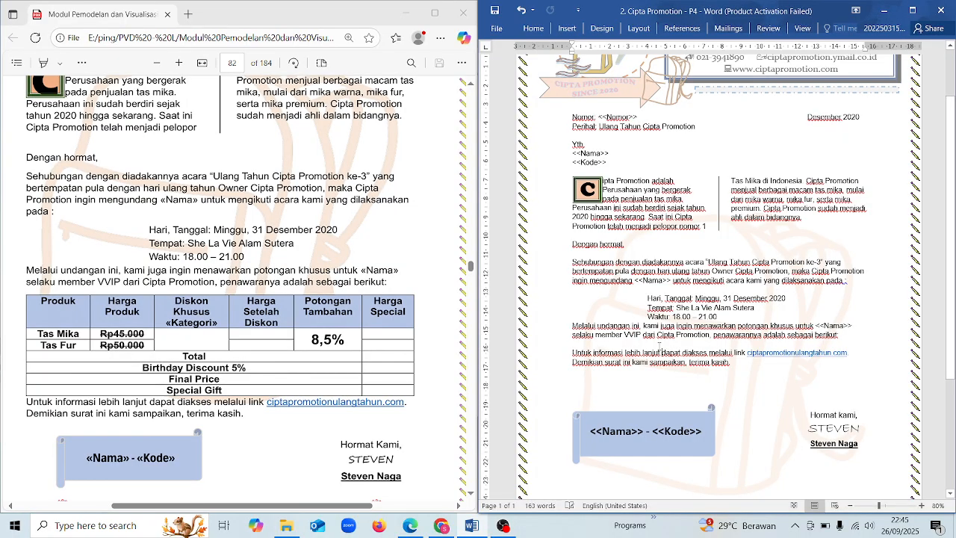
left_click(574, 31)
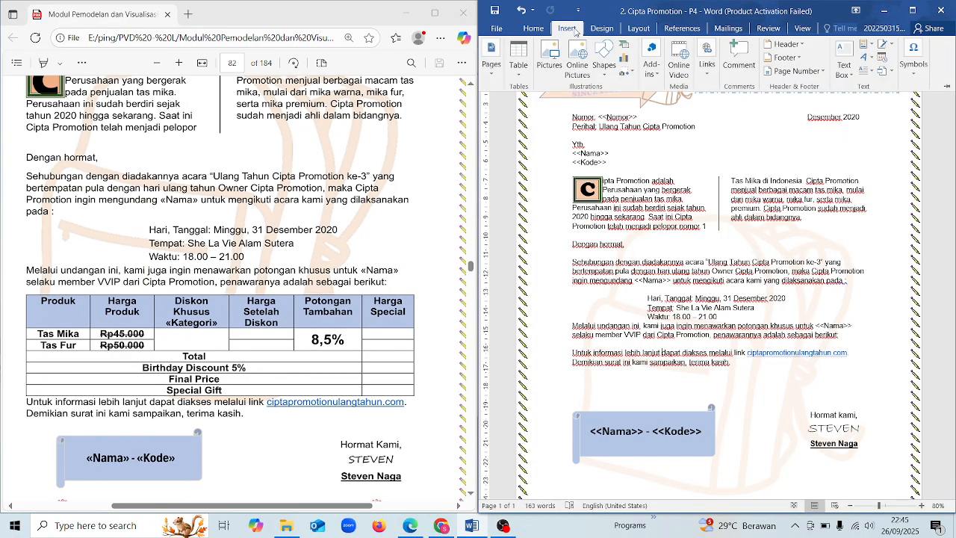
left_click(518, 67)
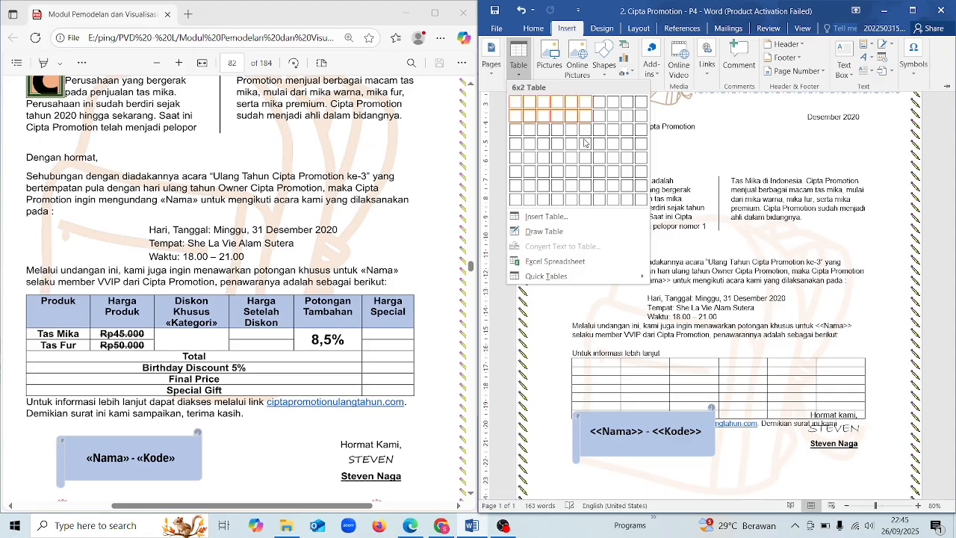
left_click(586, 186)
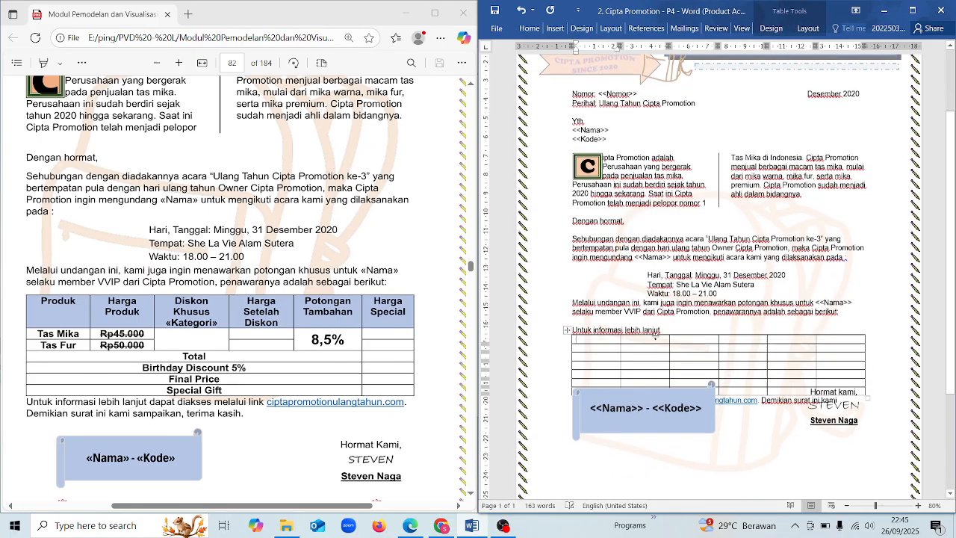
scroll(757, 427, "down", 2)
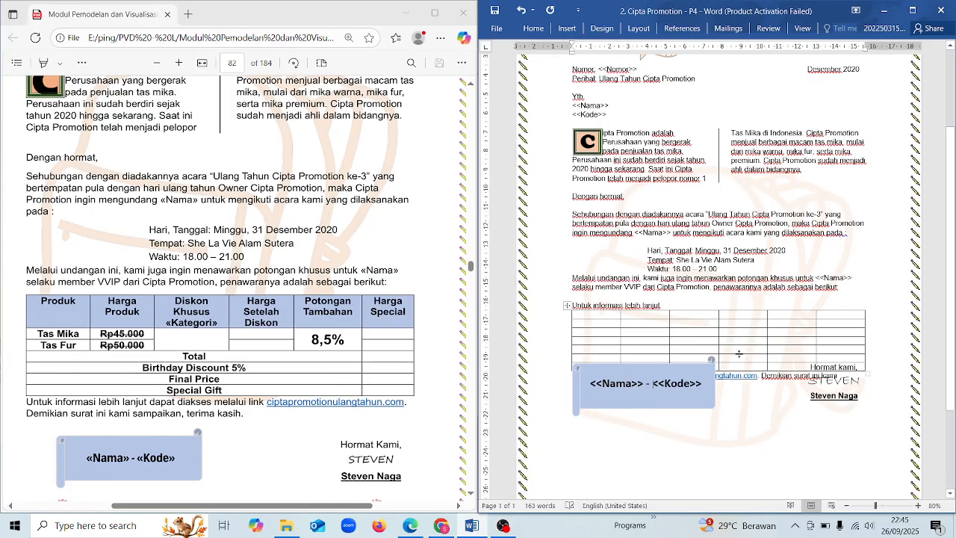
key("ctrl+z")
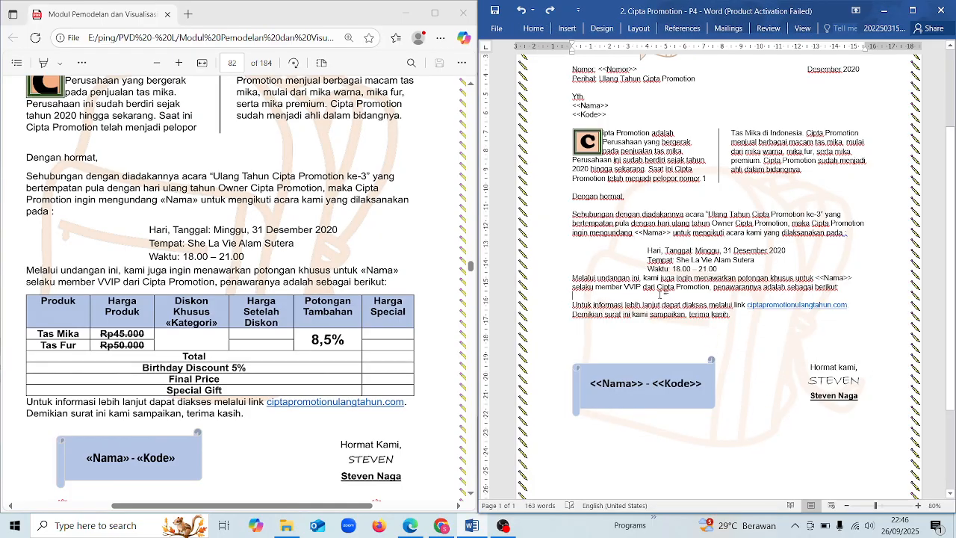
Insert a table of 6 columns by 7 rows below the "penawarannya adalah sebagai berikut" paragraph, with a blank line above it.
left_click(567, 28)
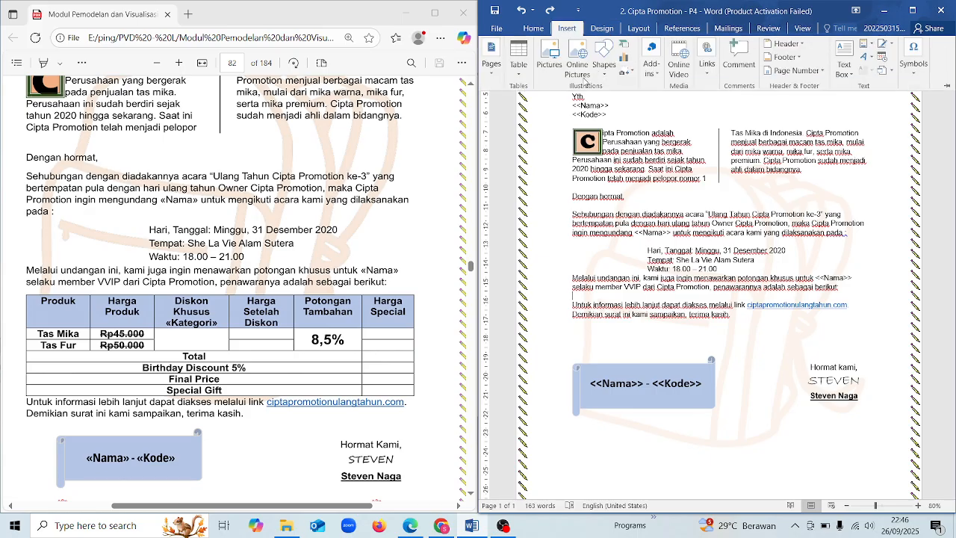
left_click(519, 65)
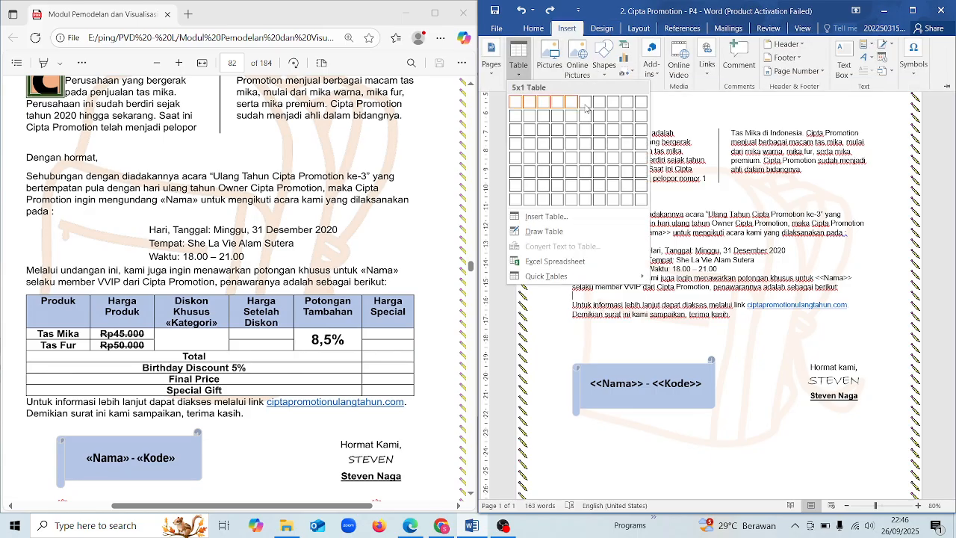
left_click(583, 188)
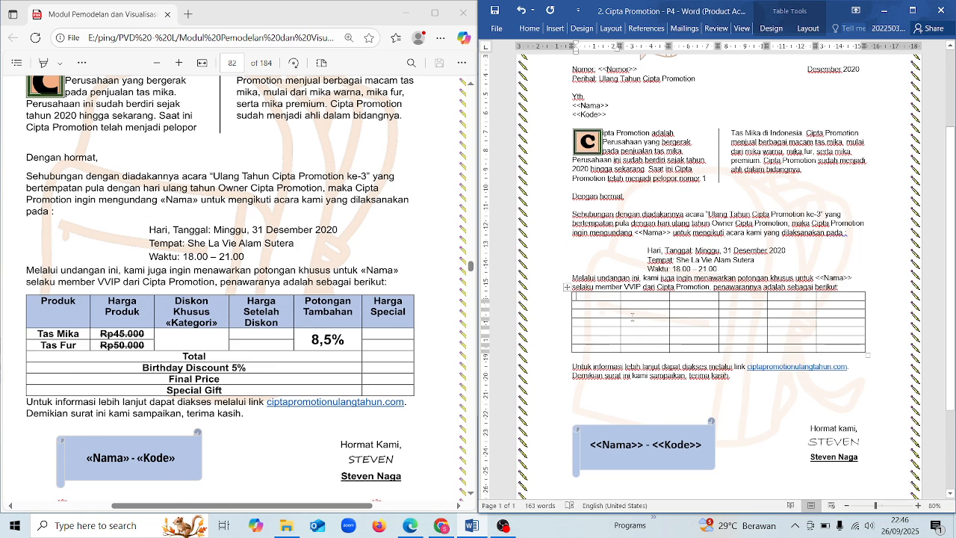
left_click(852, 288)
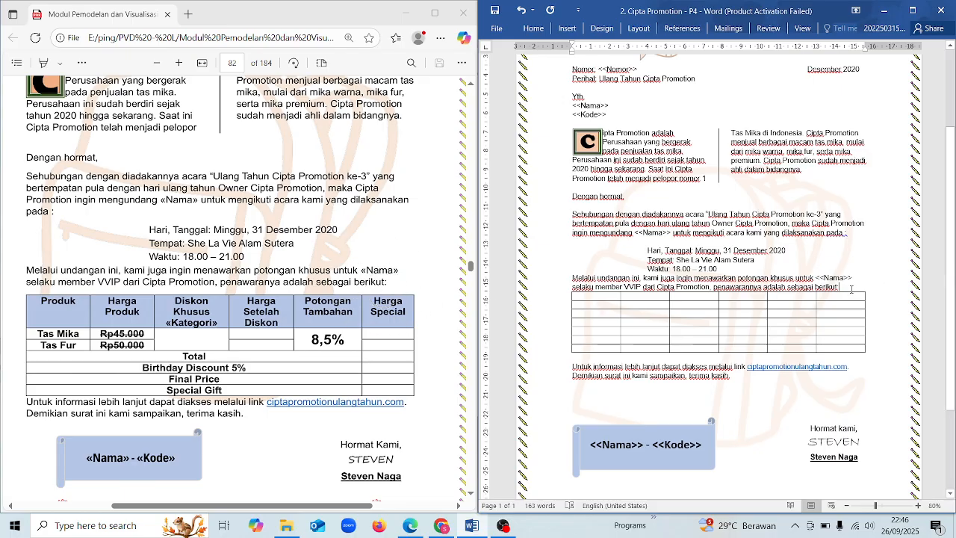
key("Return")
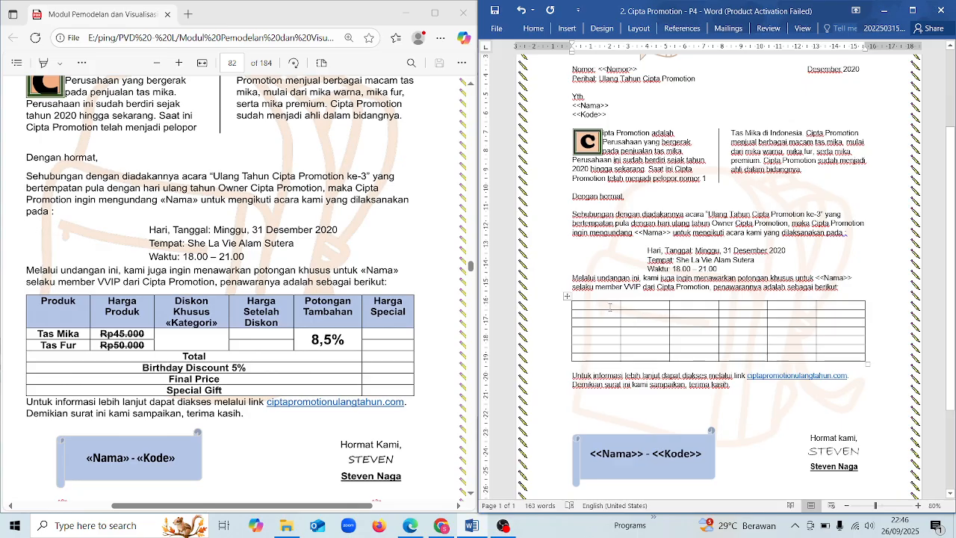
Fill the first three header cells with "Produk", "Harga Produk" and "Diskon Khusus <<Kategori>>".
left_click(607, 307)
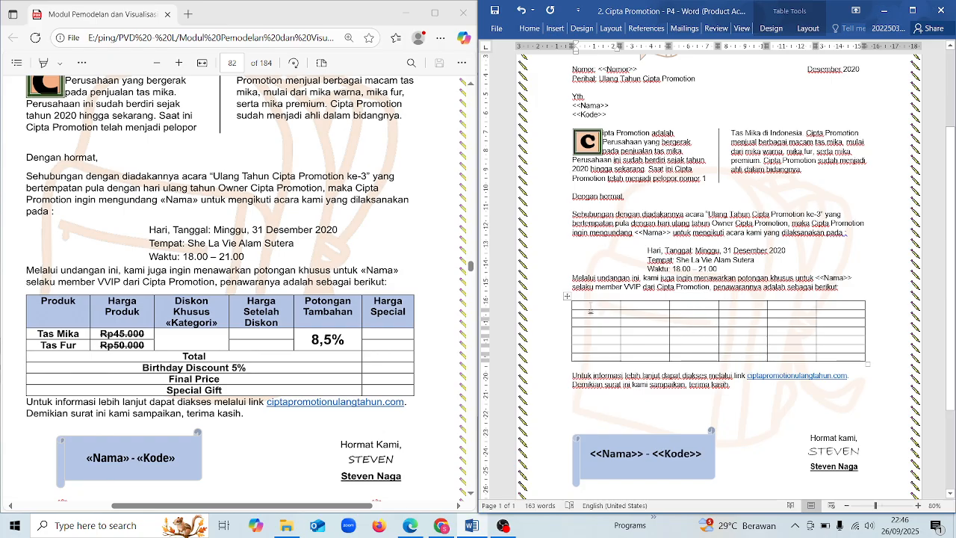
type("Produk")
key("Tab")
type("Harga")
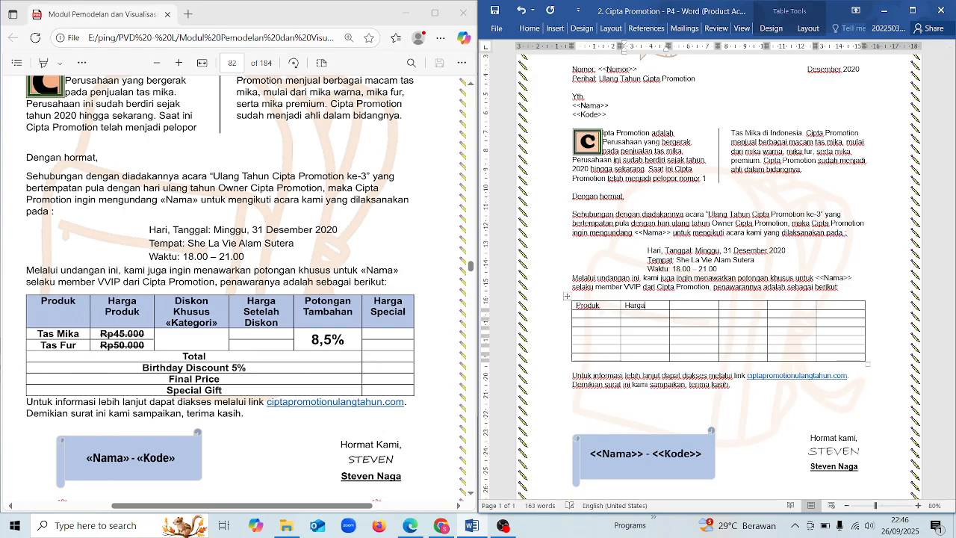
type(" Produk")
key("Tab")
type("Disko")
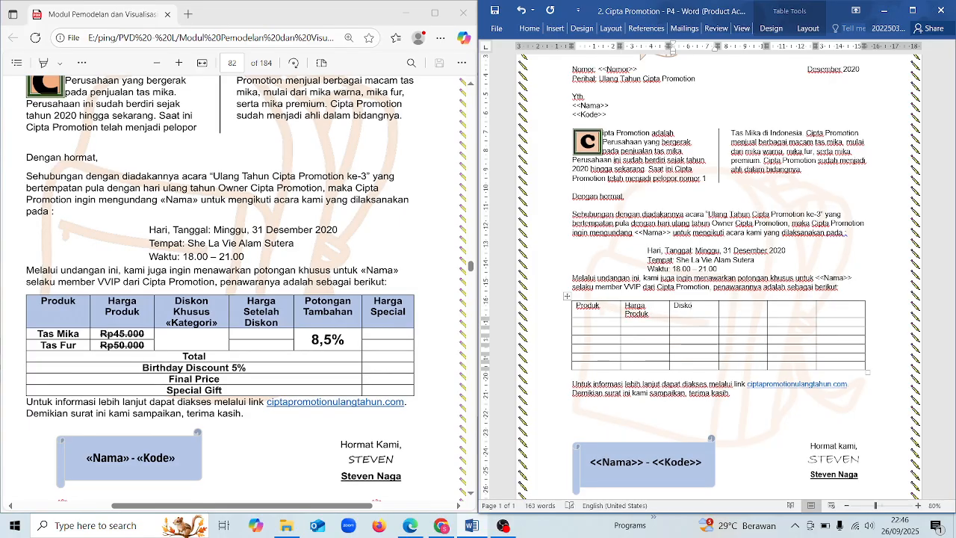
type("n Khusus <<")
key("BackSpace")
type("<<K")
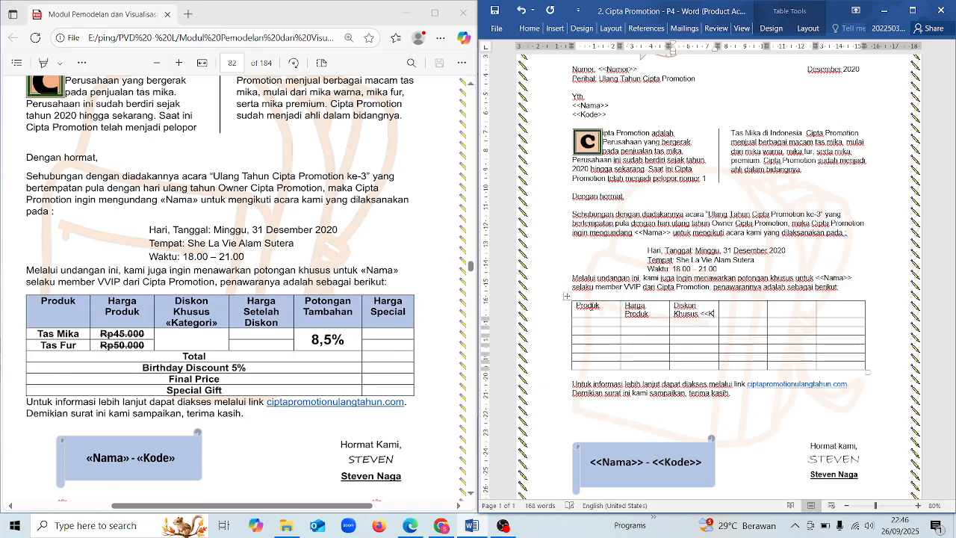
type("ategori>>")
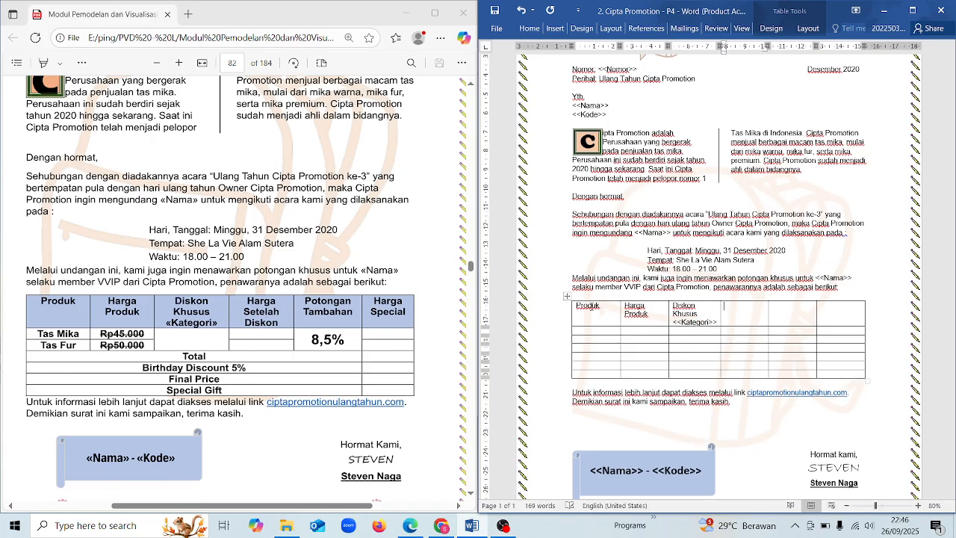
Fill the remaining header cells with "Harga Setelah Diskon", "Potongan Tambahan" and "Harga Special".
key("Tab")
type("Harga S")
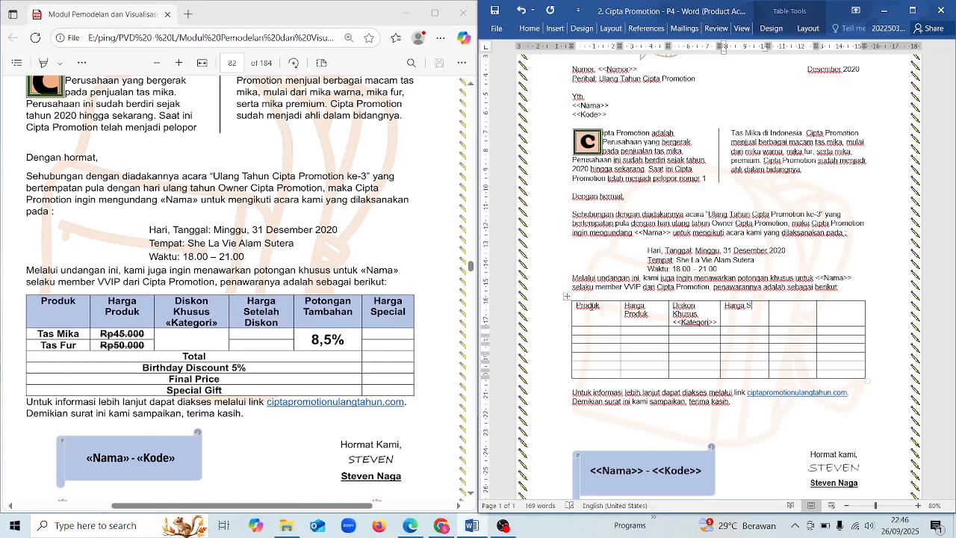
type("etelah Diskon")
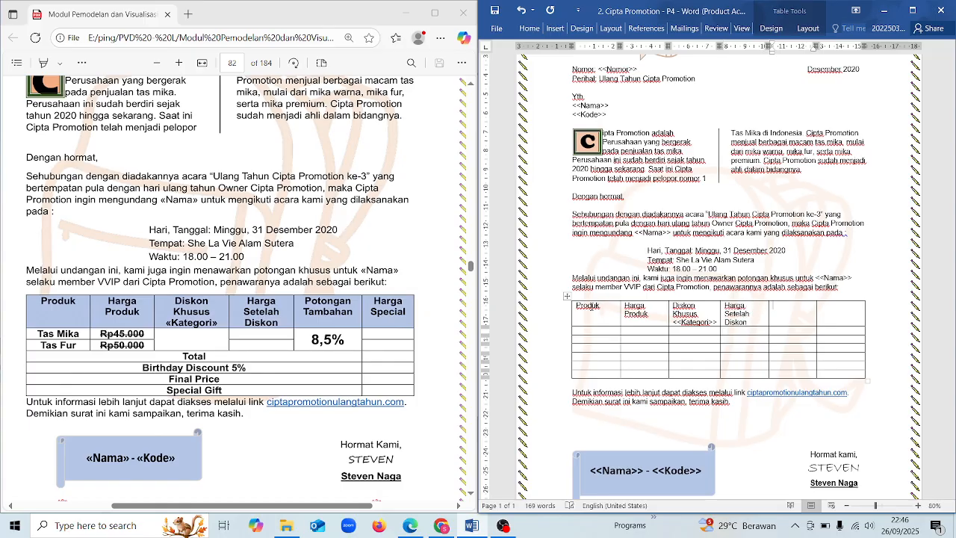
key("Tab")
type("Potongan Tama")
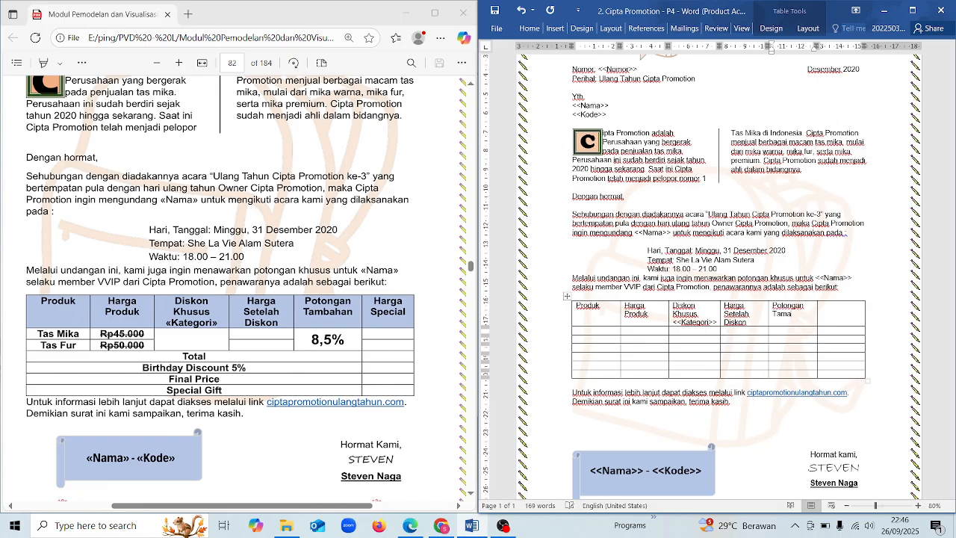
key("BackSpace")
type("bahan")
key("Tab")
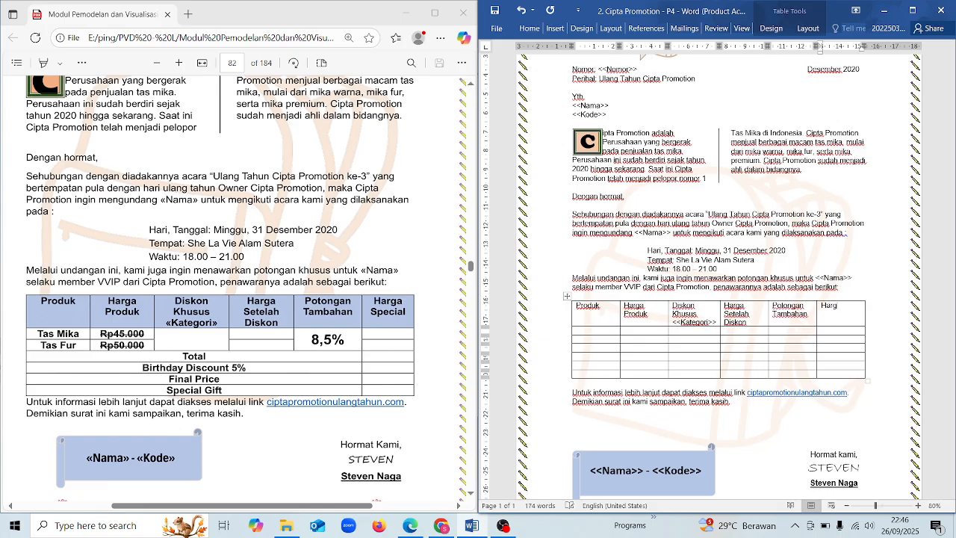
type("Harga Special")
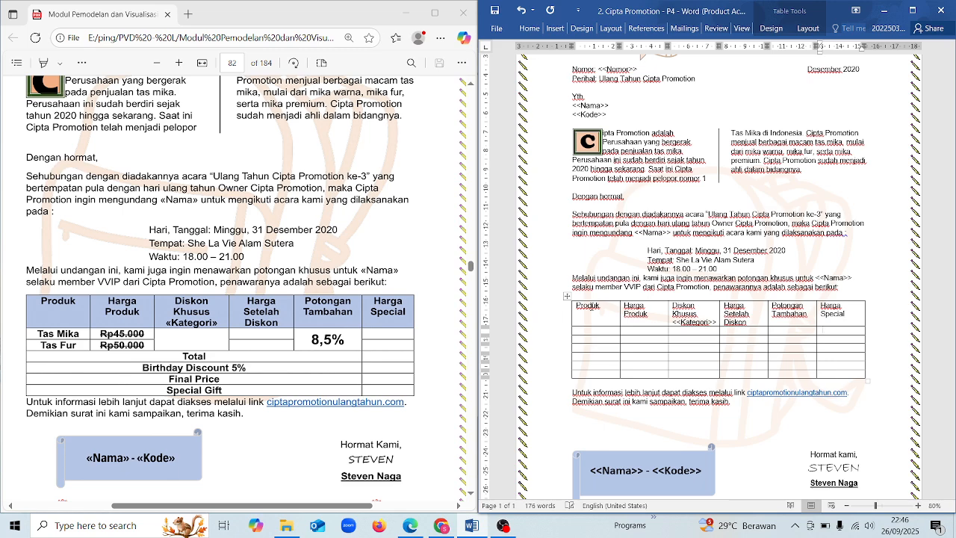
Enter the first-column labels "Tas Mika", "Tas Fur", "Total", "Birthday Discount 5%", "Final Price" and "Special Gift" below the header.
key("Left")
key("Left")
key("Left")
key("Left")
key("Left")
type("Tas Fu")
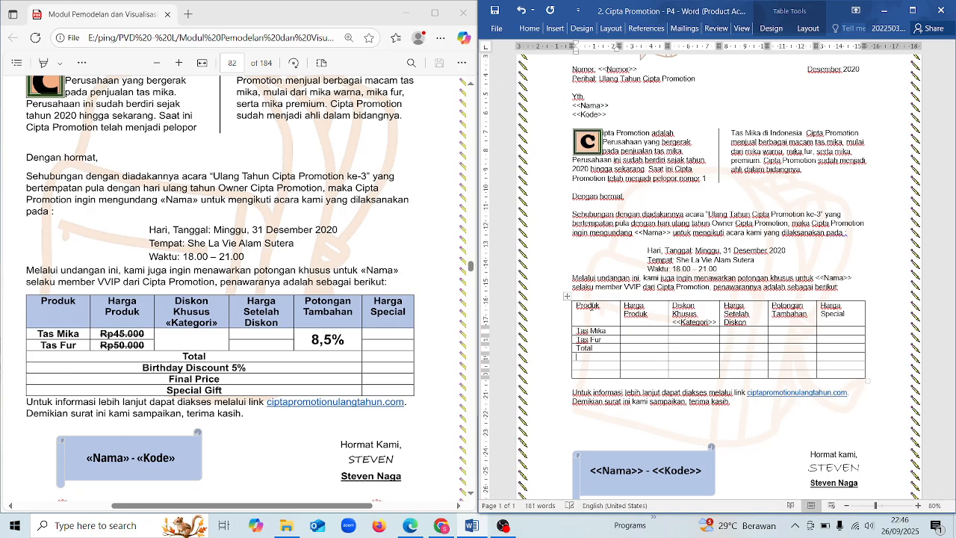
type("Birthday Dis")
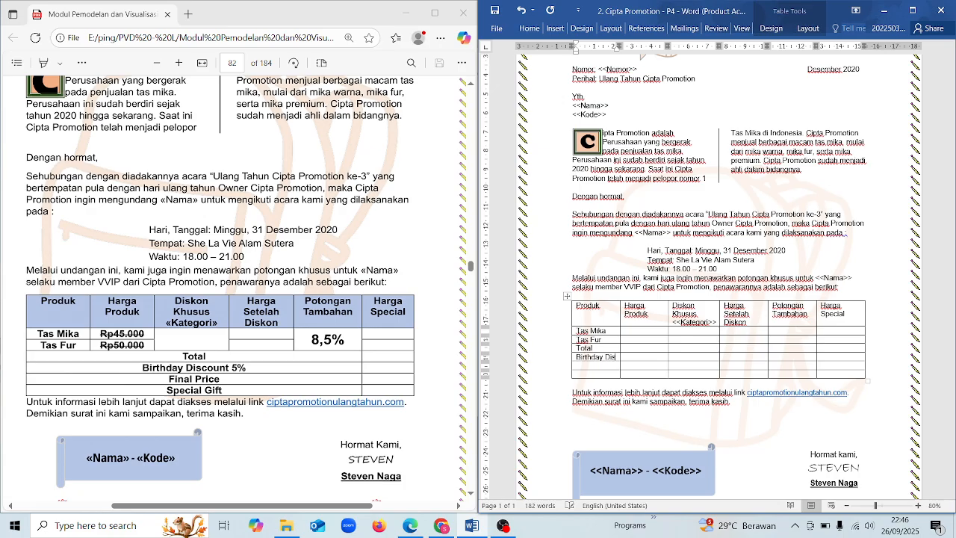
type("count 5%")
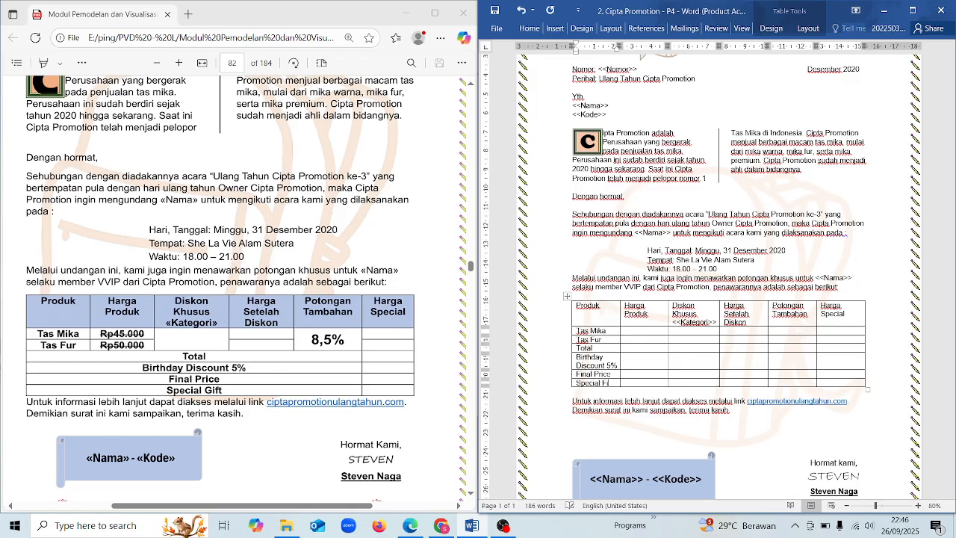
key("BackSpace")
key("BackSpace")
type("Gift")
Enter 8.5% under "Potongan Tambahan" in the "Tas Mika" row.
key("Tab")
key("Tab")
key("Right")
key("Right")
key("Right")
key("Up")
key("Left")
key("Up")
type("8.5%")
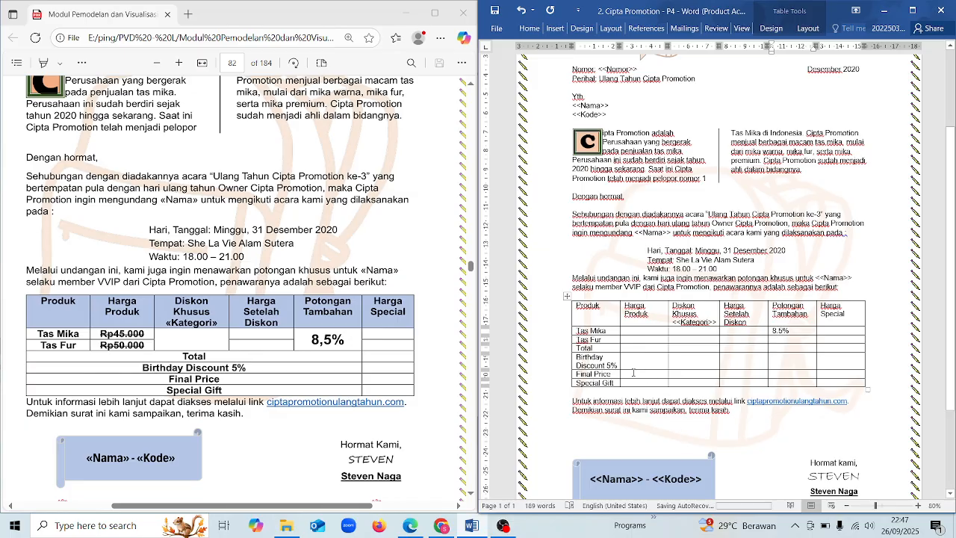
Make the table's header row bold.
left_click(602, 329)
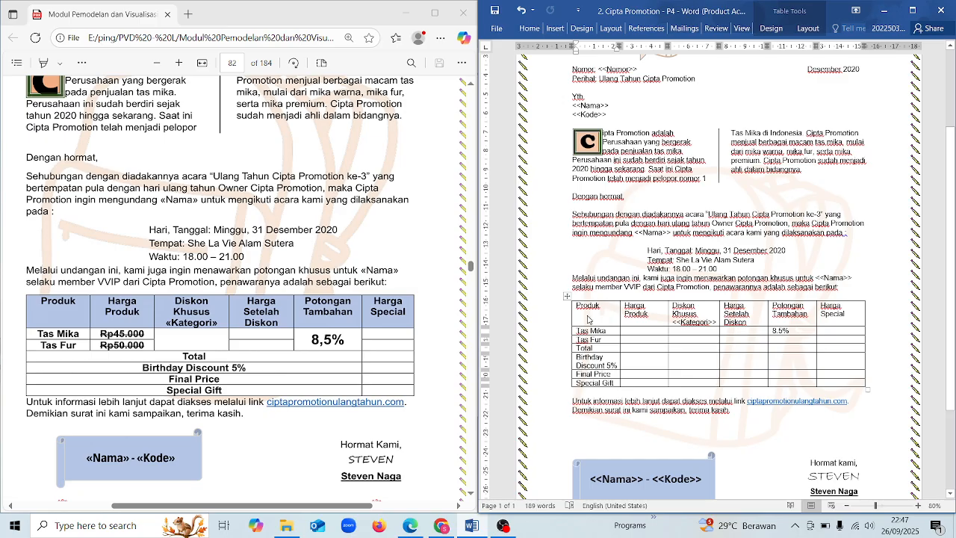
left_click_drag(589, 319, 826, 324)
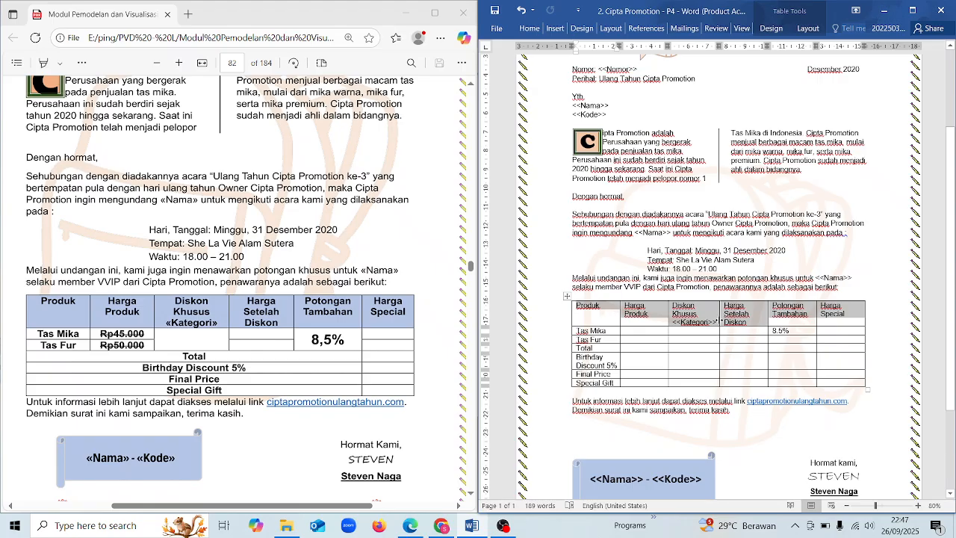
key("ctrl+b")
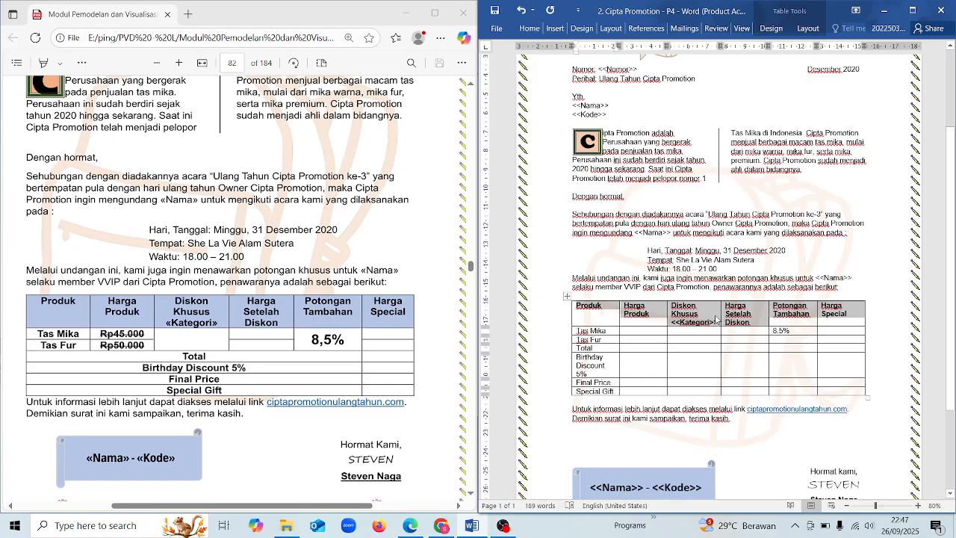
Turn bold off and back on for the table's header row.
left_click(530, 28)
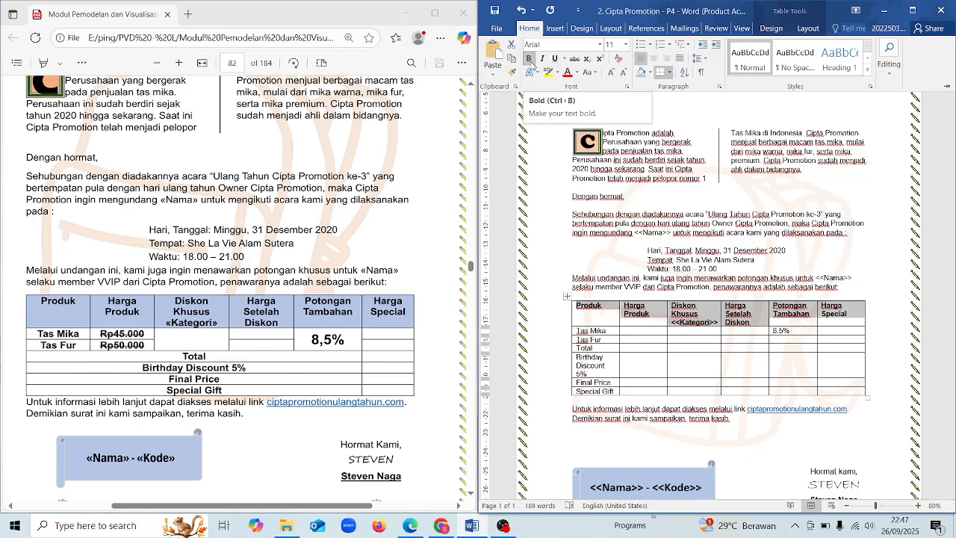
left_click(529, 59)
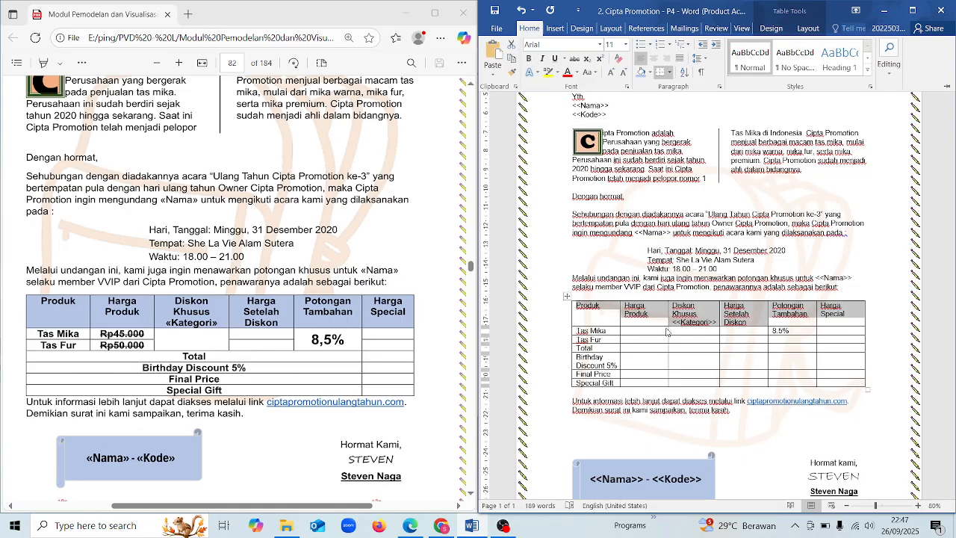
left_click(529, 59)
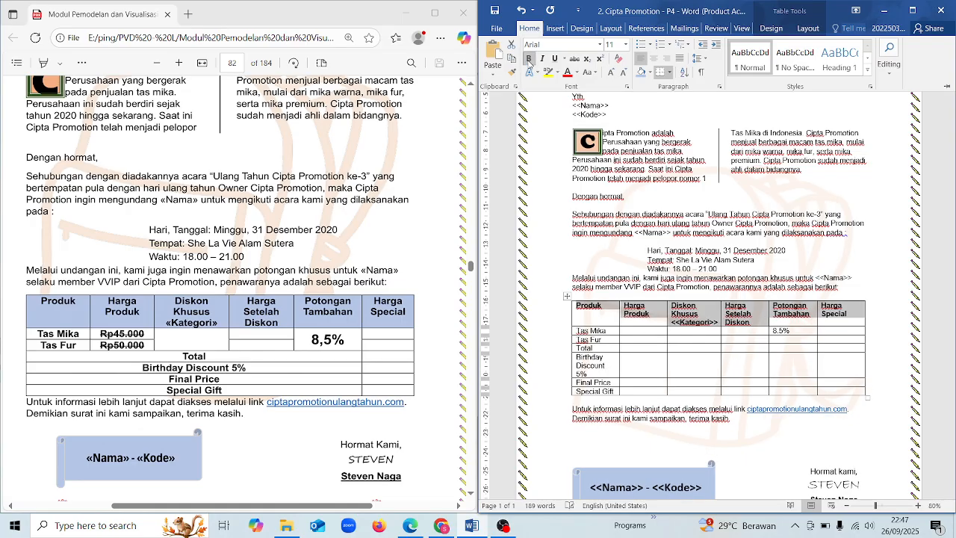
left_click(705, 305)
left_click(702, 315)
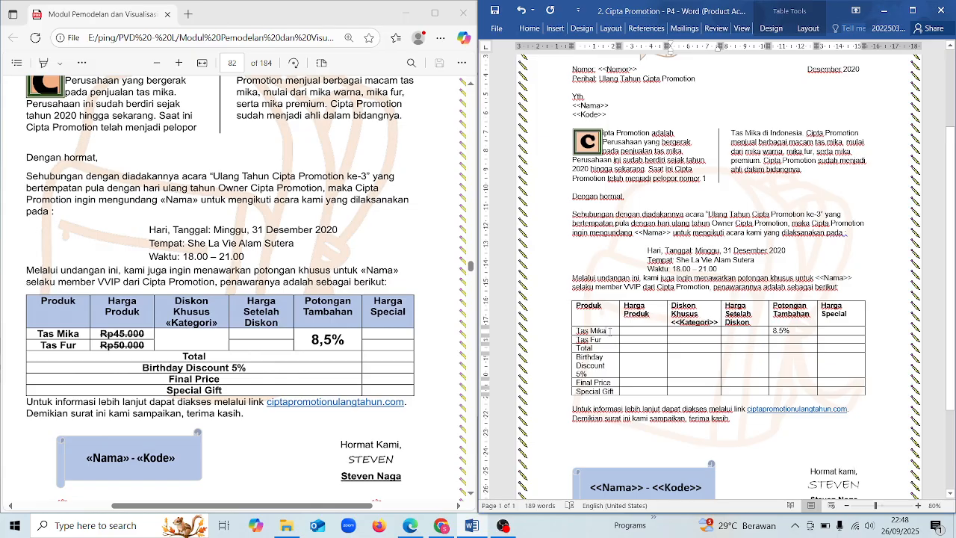
Make the first-column labels from "Tas Mika" to "Special Gift" and the 8.5% value bold.
left_click_drag(610, 330, 615, 393)
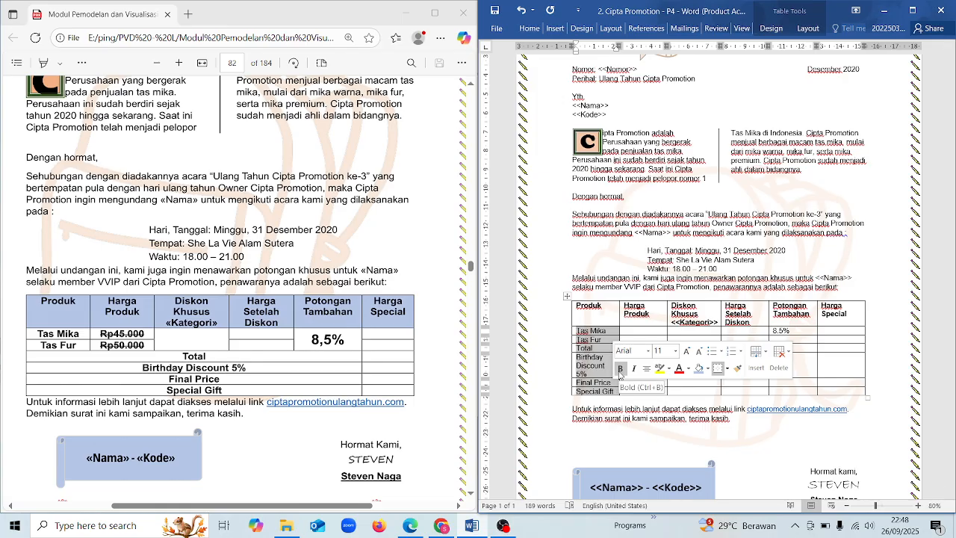
left_click(620, 370)
left_click(703, 328)
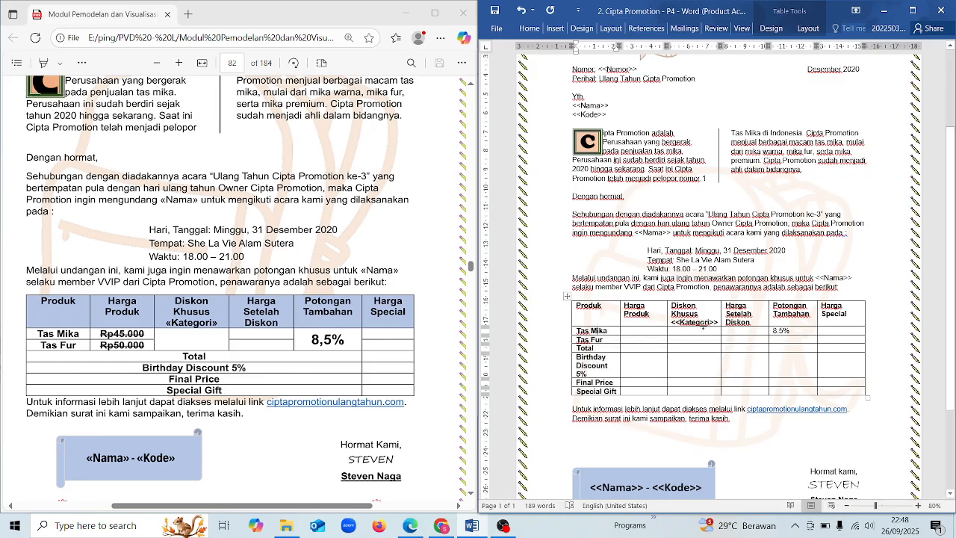
mouse_move(797, 329)
left_mouse_down()
mouse_move(768, 330)
mouse_move(792, 330)
left_mouse_up()
left_click(770, 330)
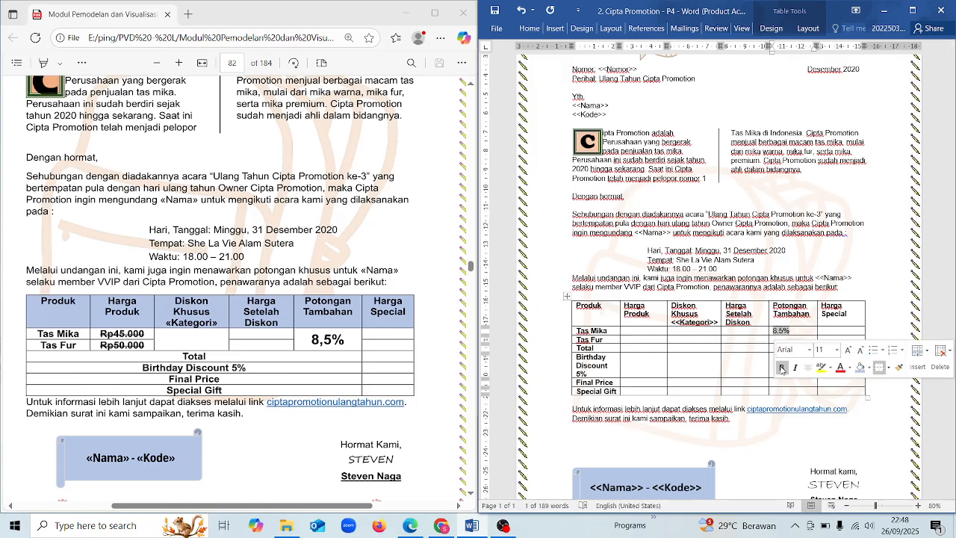
left_click(782, 368)
left_click(745, 334)
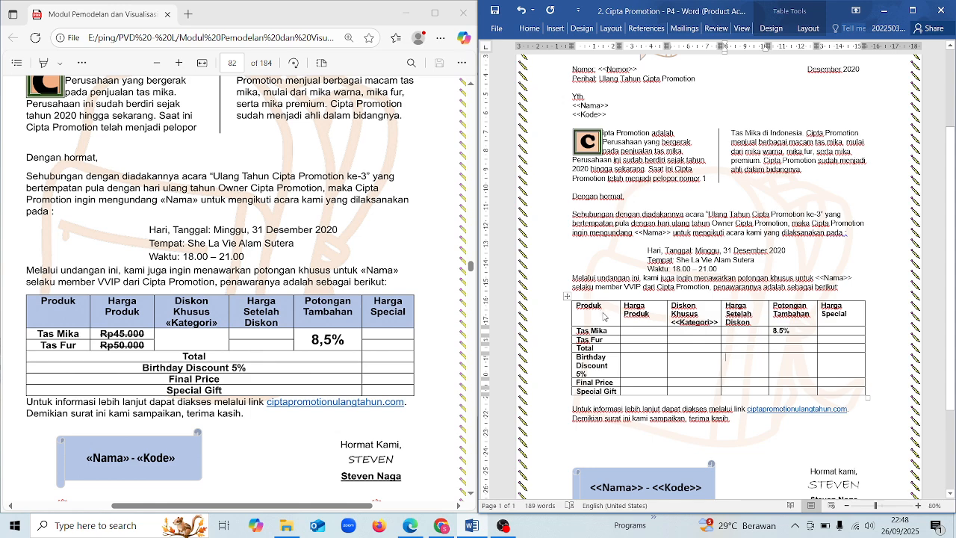
Centre the text horizontally in all cells of the discount price table.
mouse_move(605, 316)
left_mouse_down()
mouse_move(754, 327)
mouse_move(837, 351)
mouse_move(847, 396)
left_mouse_up()
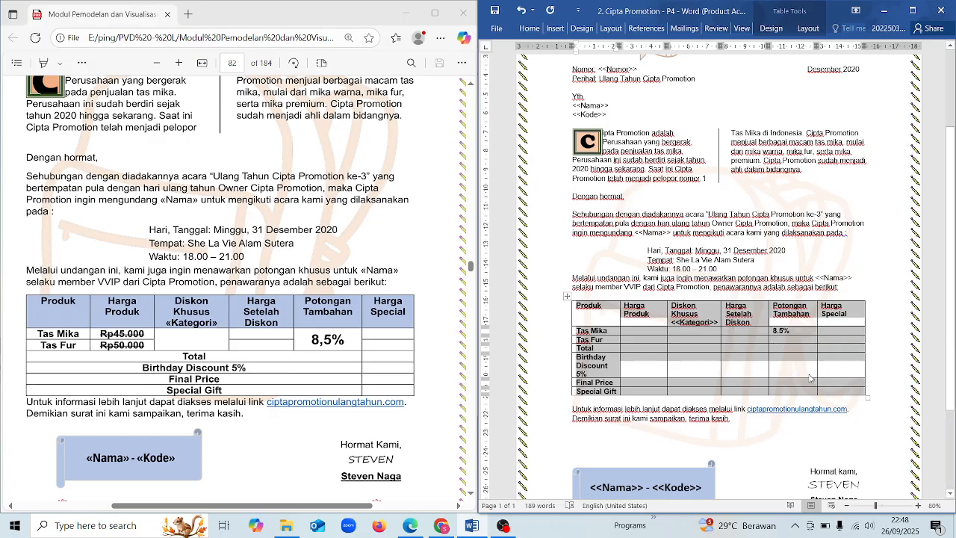
left_click(529, 30)
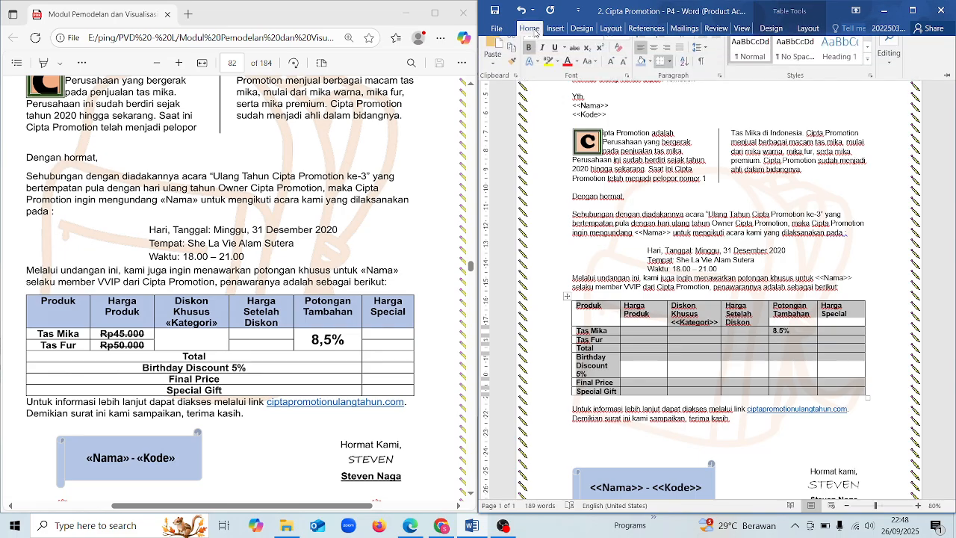
left_click(658, 59)
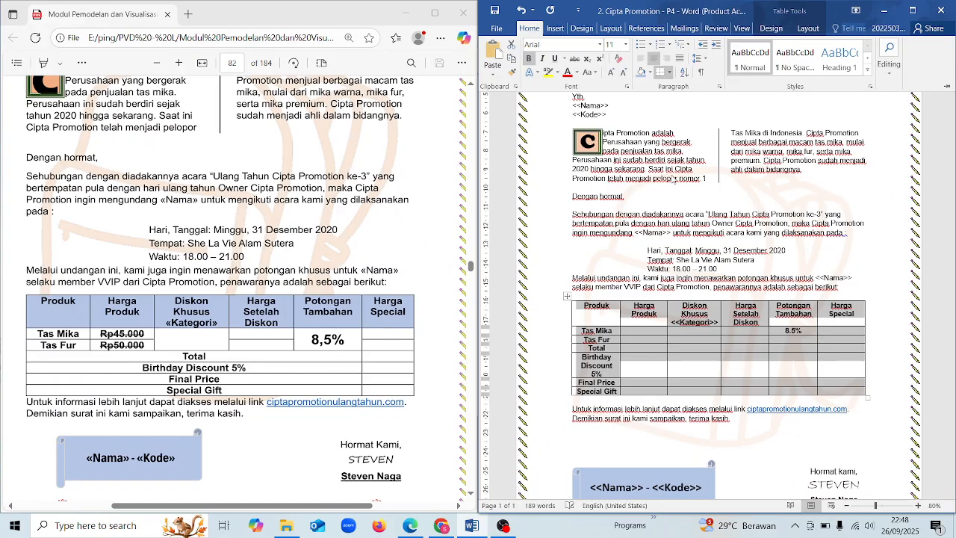
key("ctrl+F1")
left_click(683, 335)
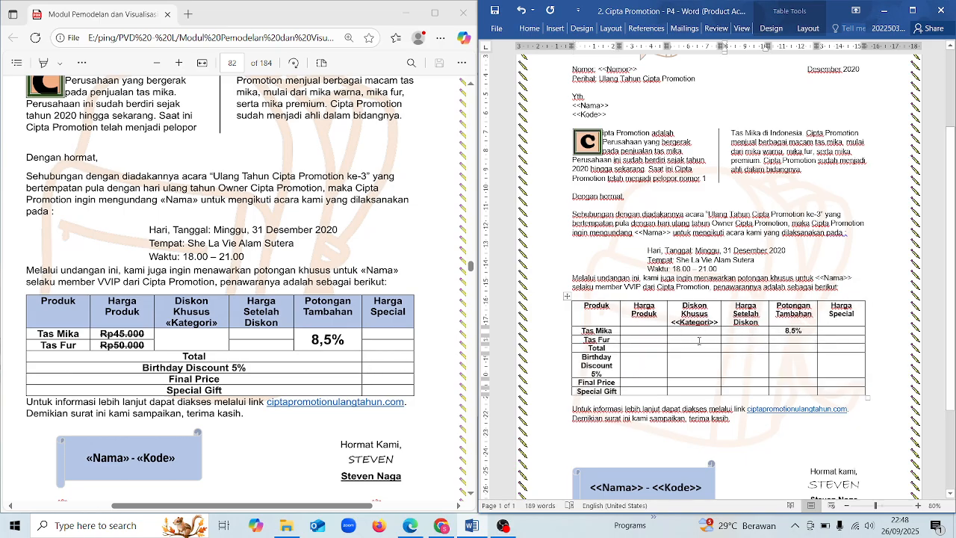
Enter 45.000 for "Tas Mika" and 50.000 for "Tas Fur" in the "Harga Produk" column.
left_click(652, 329)
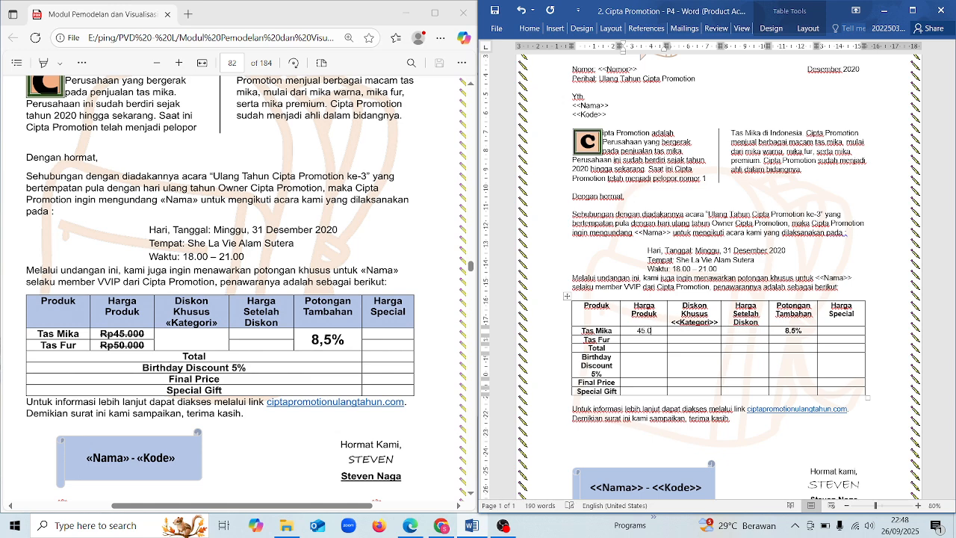
type("00")
type("50.000")
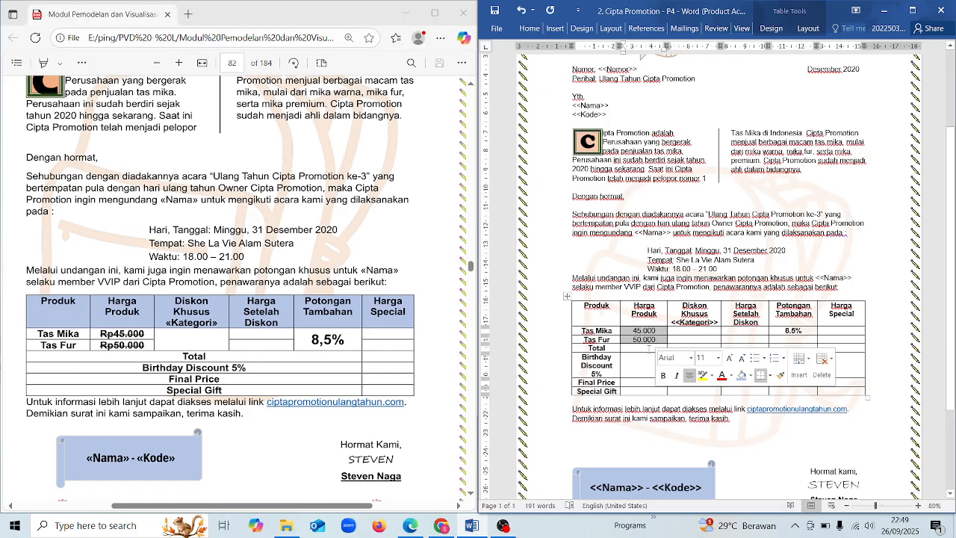
Make the two product prices in the "Harga Produk" column bold.
left_click(633, 331)
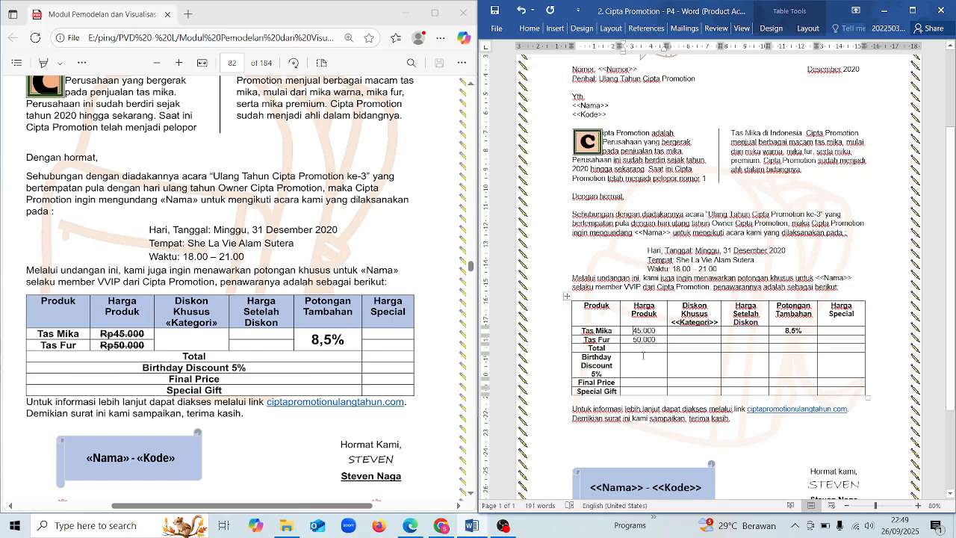
scroll(643, 355, "down", 1)
left_click_drag(647, 307, 648, 320)
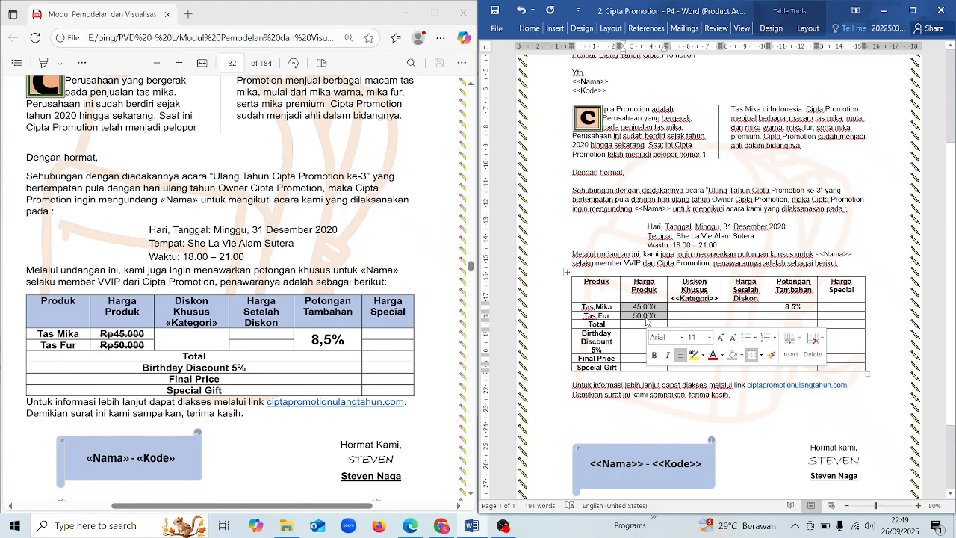
key("ctrl+b")
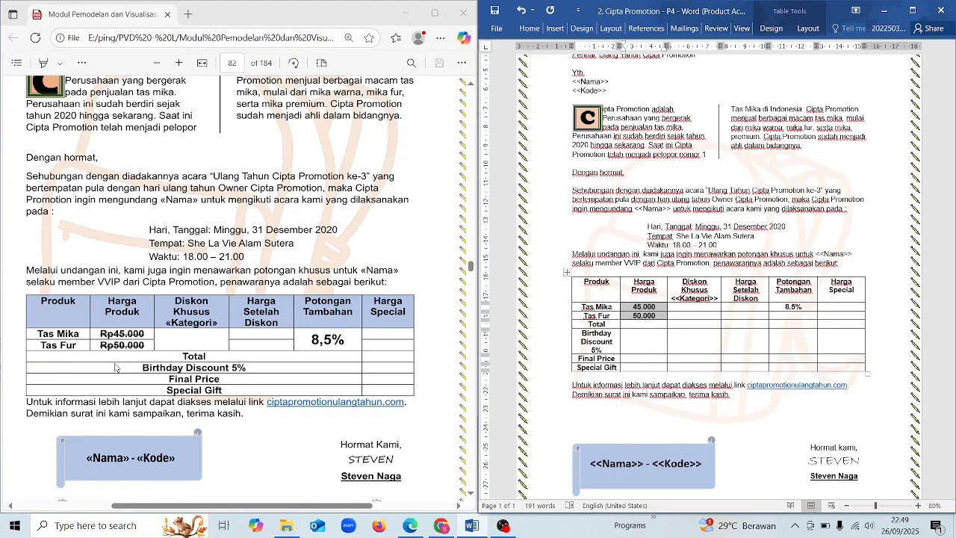
Apply strikethrough to both prices in the "Harga Produk" column, as in the module's sample.
scroll(116, 366, "up", 4)
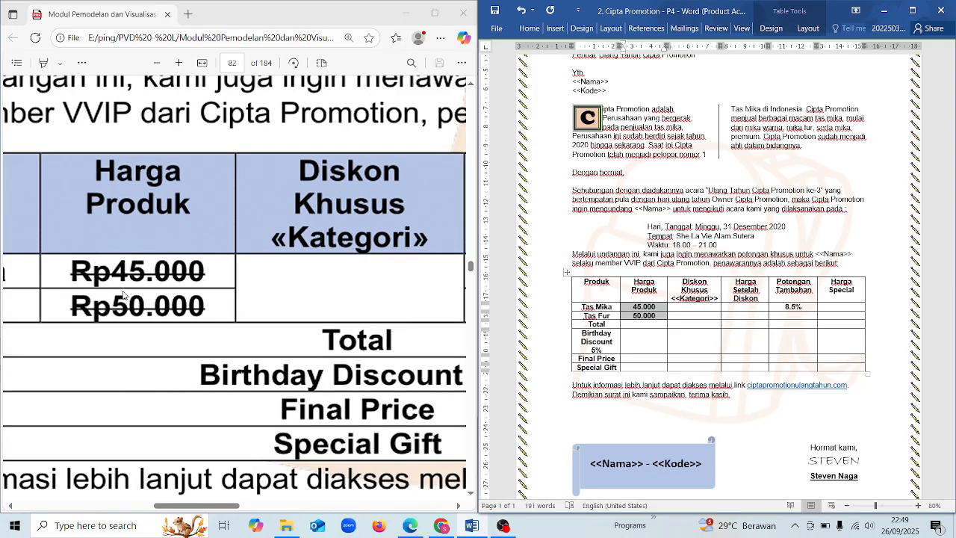
left_click(528, 33)
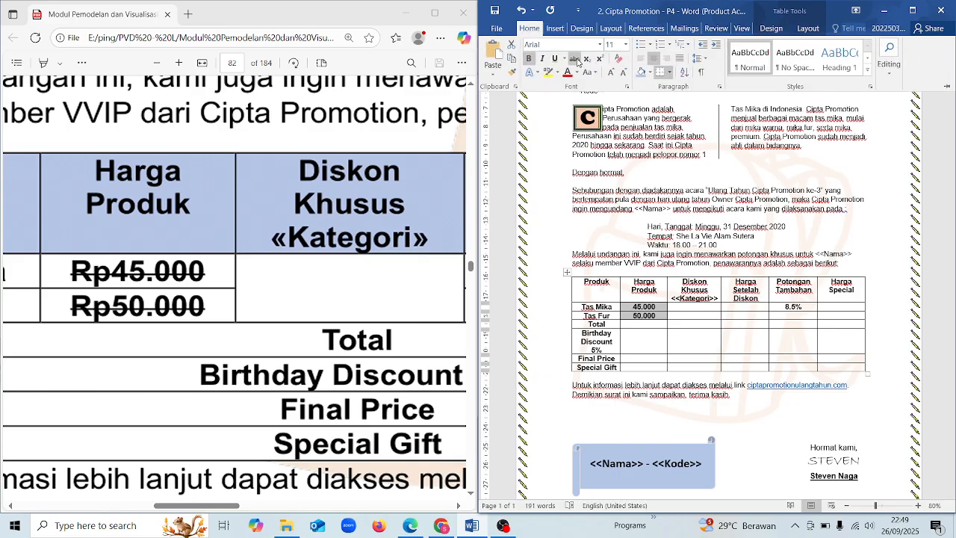
key("ctrl")
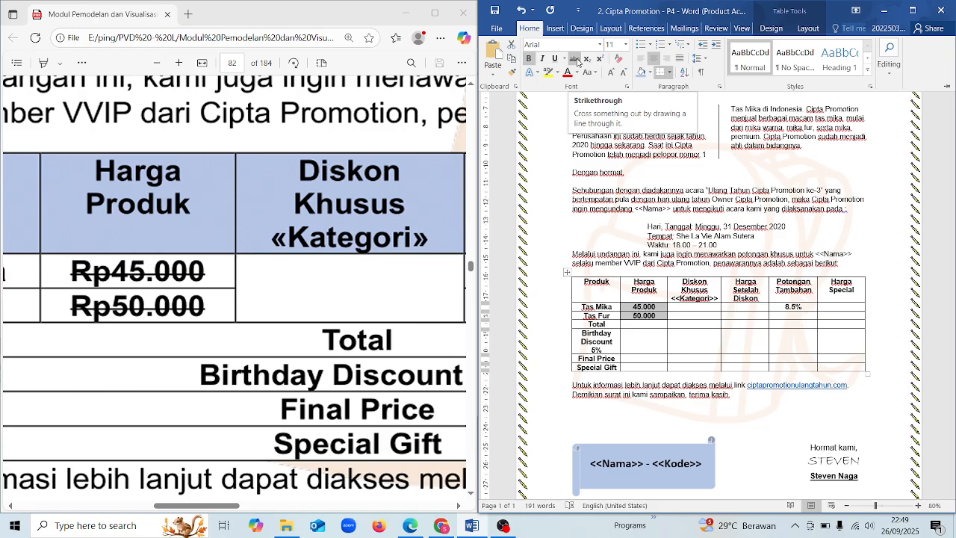
left_click(577, 62)
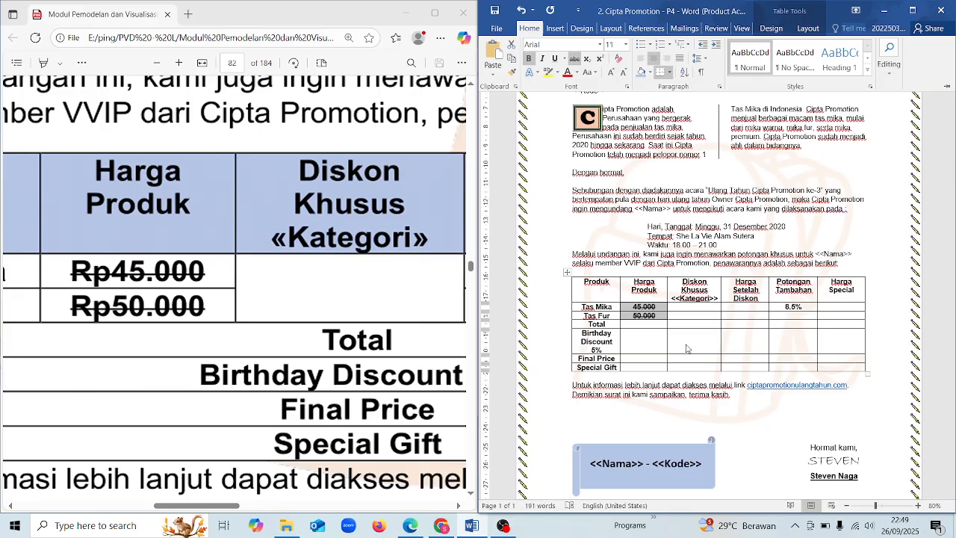
left_click(626, 317)
Compare the struck-through prices and merged cells in the module's sample table with the letter's table.
scroll(626, 317, "up", 12)
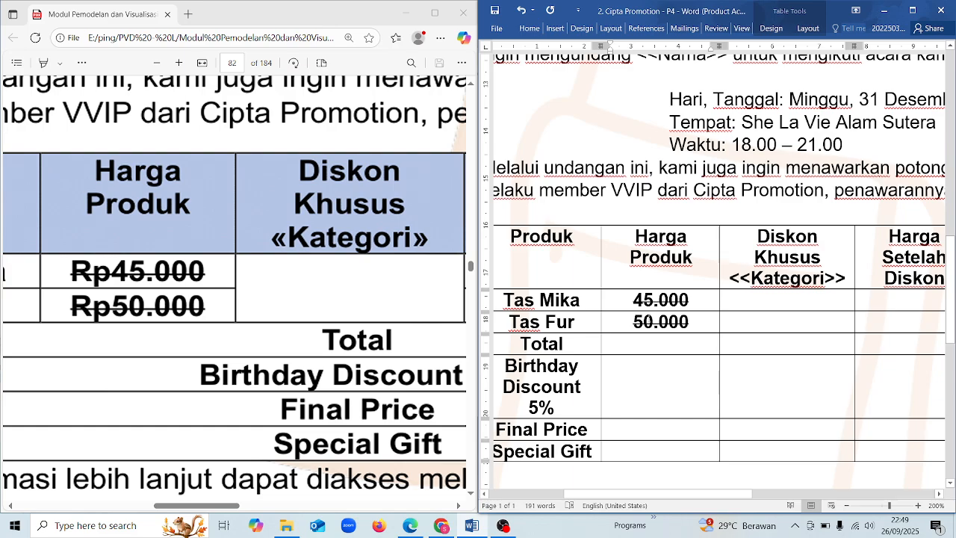
scroll(670, 430, "down", 10)
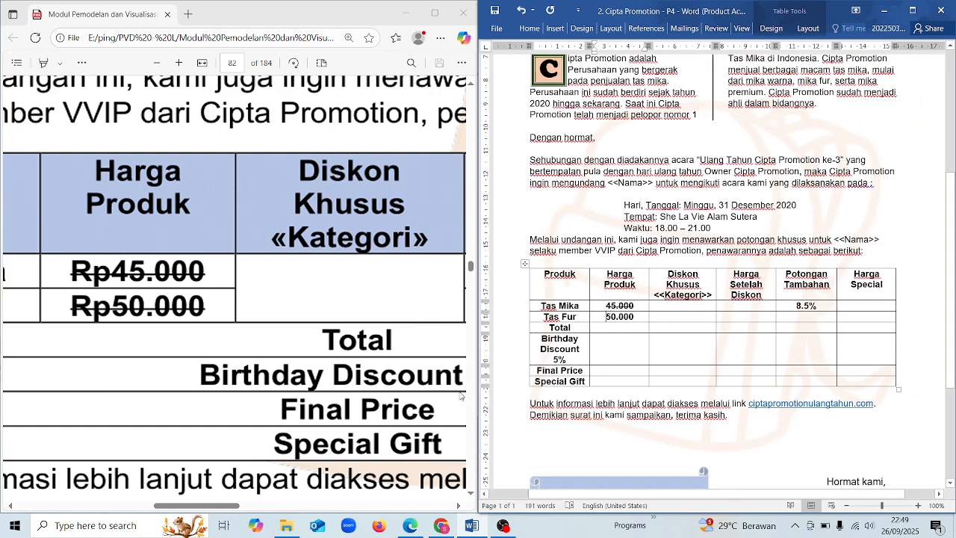
scroll(460, 396, "down", 4)
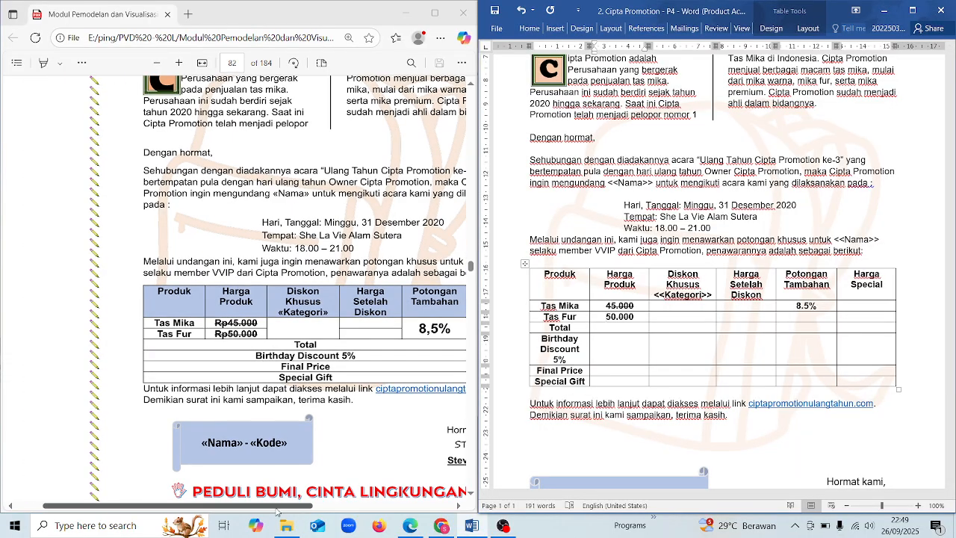
left_click_drag(273, 508, 317, 508)
scroll(253, 392, "up", 1)
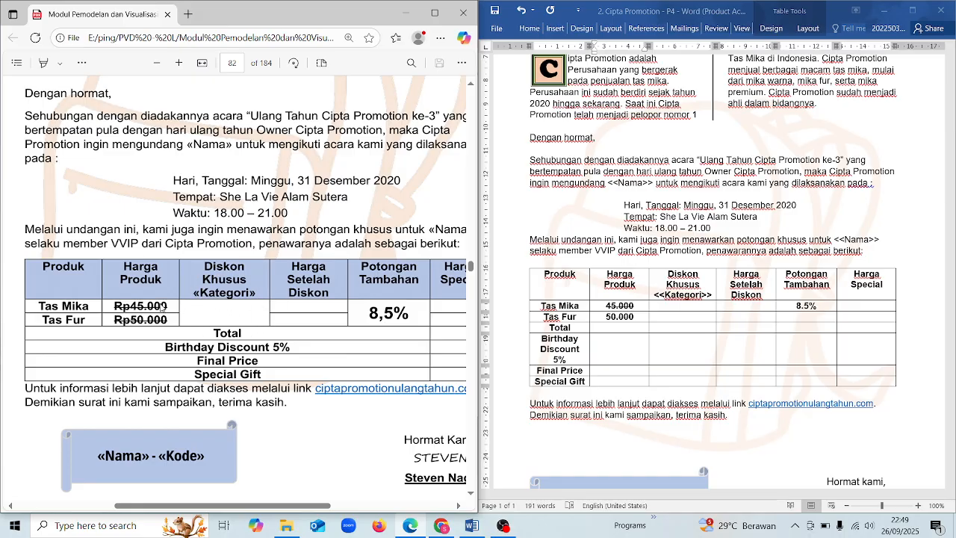
left_click(236, 316)
left_click(395, 312)
left_click(605, 317)
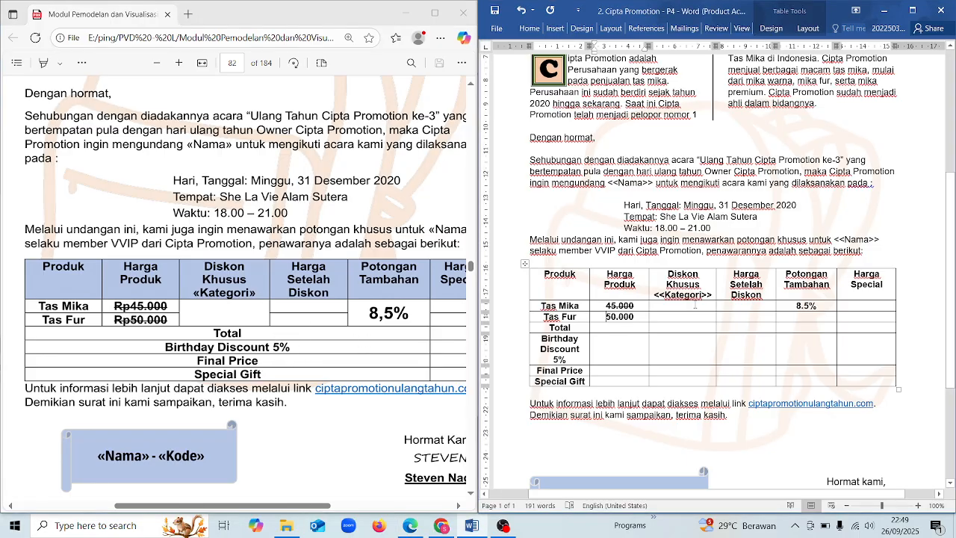
Merge the "Tas Mika" and "Tas Fur" cells vertically in the "Diskon Khusus" column, and likewise in the "Potongan Tambahan" column.
left_click_drag(693, 306, 694, 317)
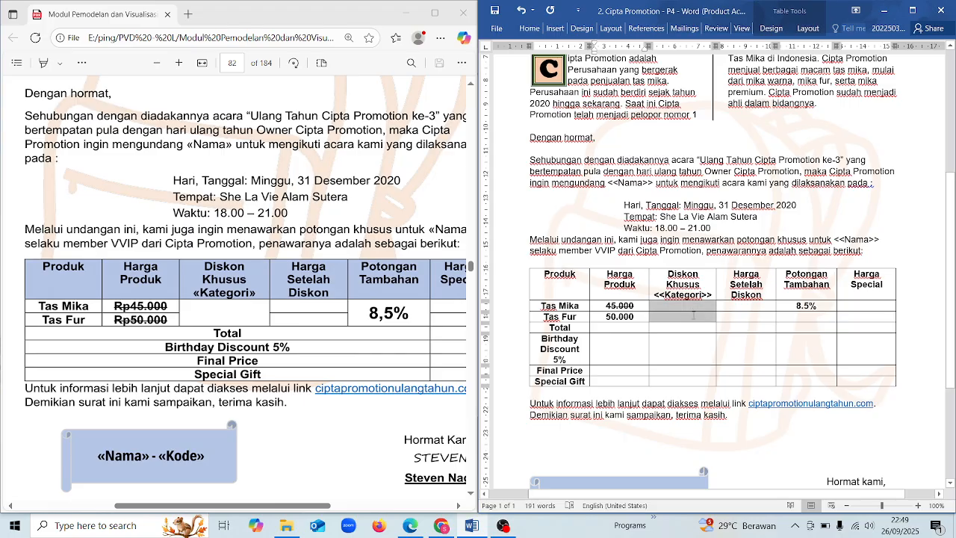
right_click(695, 319)
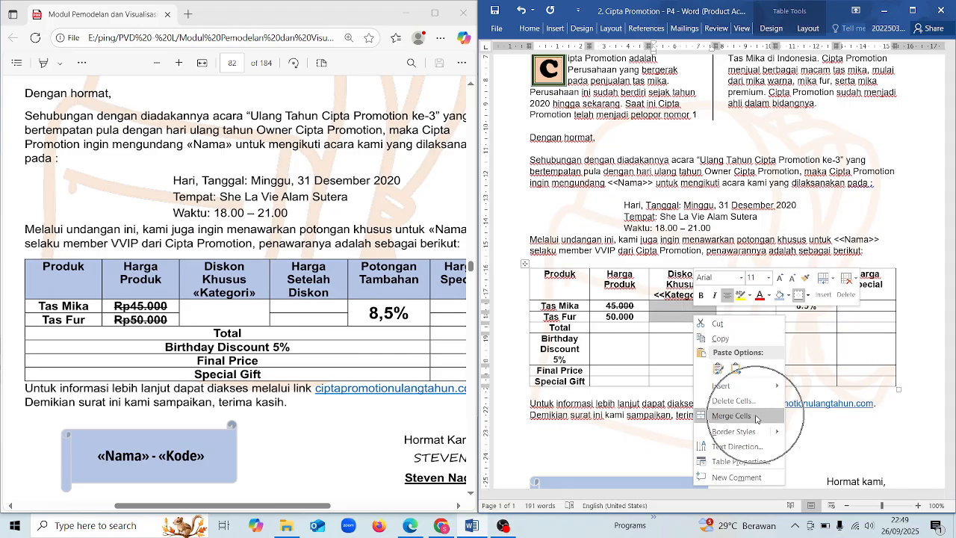
left_click(738, 416)
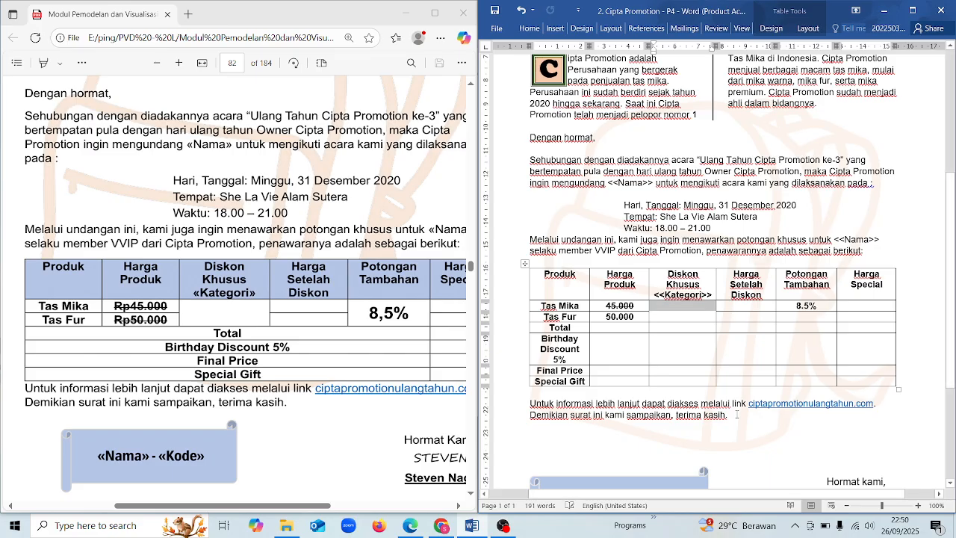
left_click(798, 329)
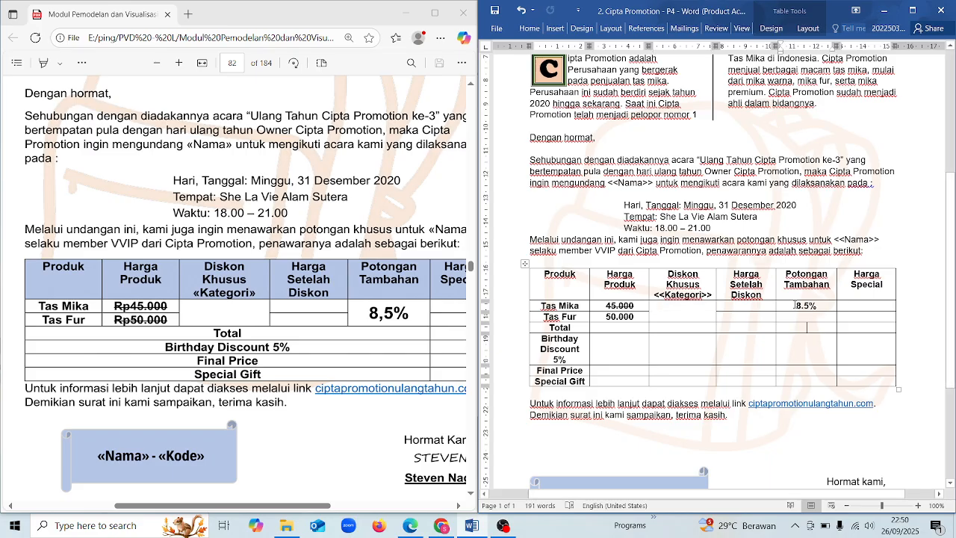
left_click_drag(795, 306, 802, 312)
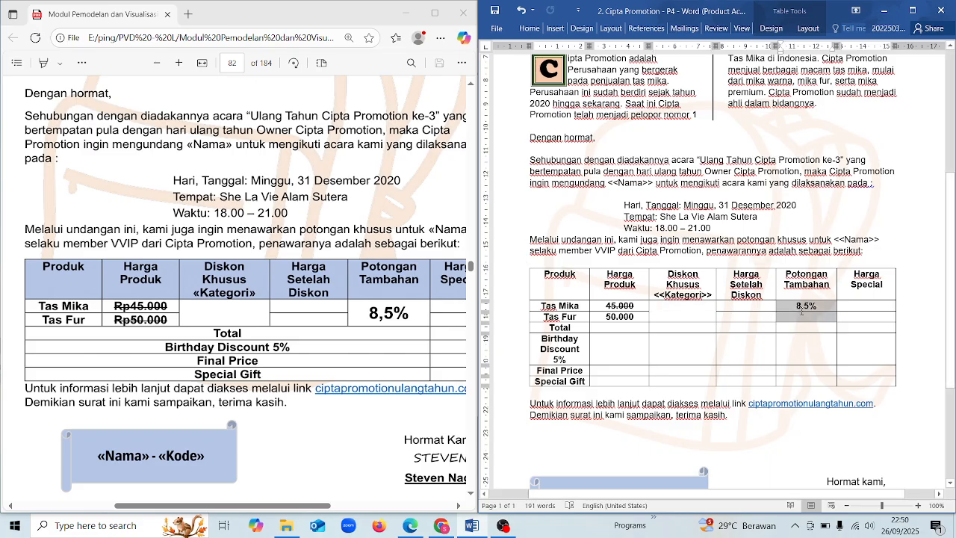
right_click(801, 311)
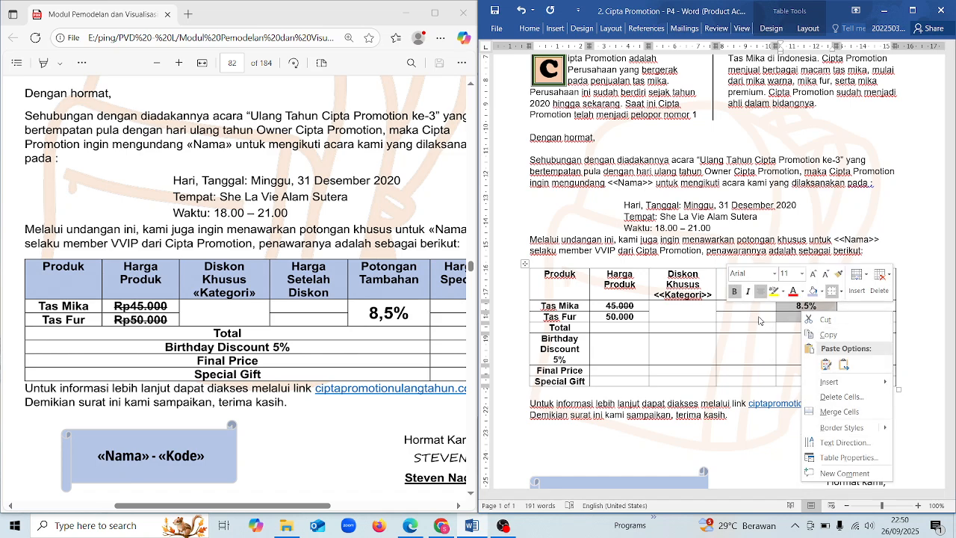
left_click(845, 415)
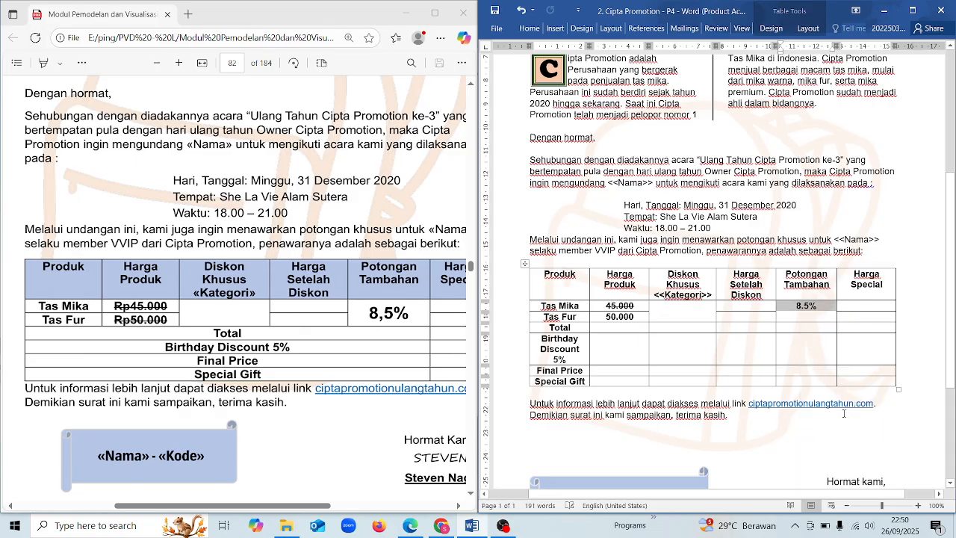
Merge the "Total" row's cells from the "Produk" column through "Potongan Tambahan" into one cell.
left_click(640, 353)
left_click_drag(567, 327, 794, 335)
right_click(793, 336)
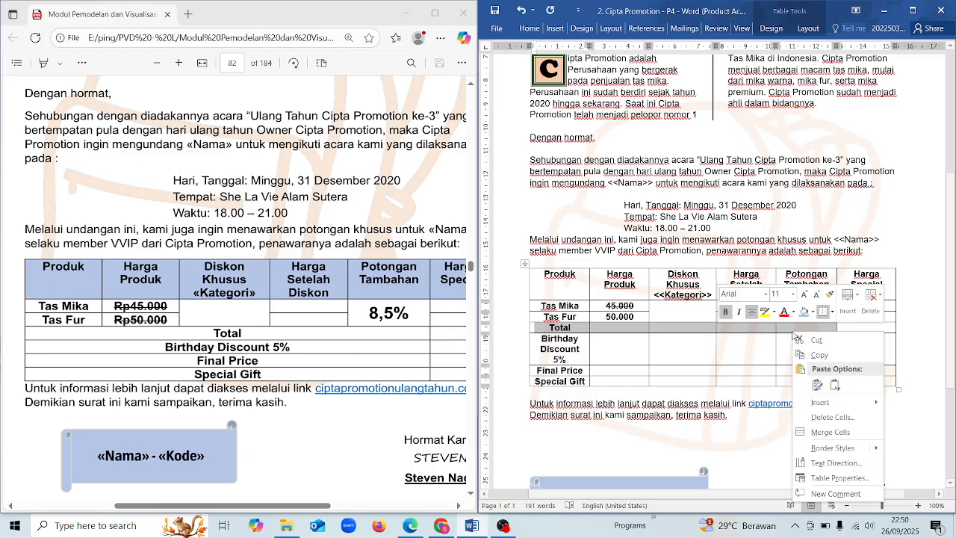
left_click(837, 420)
In each of the "Birthday Discount 5%", "Final Price" and "Special Gift" rows, merge the cells from "Produk" through "Potongan Tambahan".
left_click_drag(578, 349, 798, 351)
right_click(798, 351)
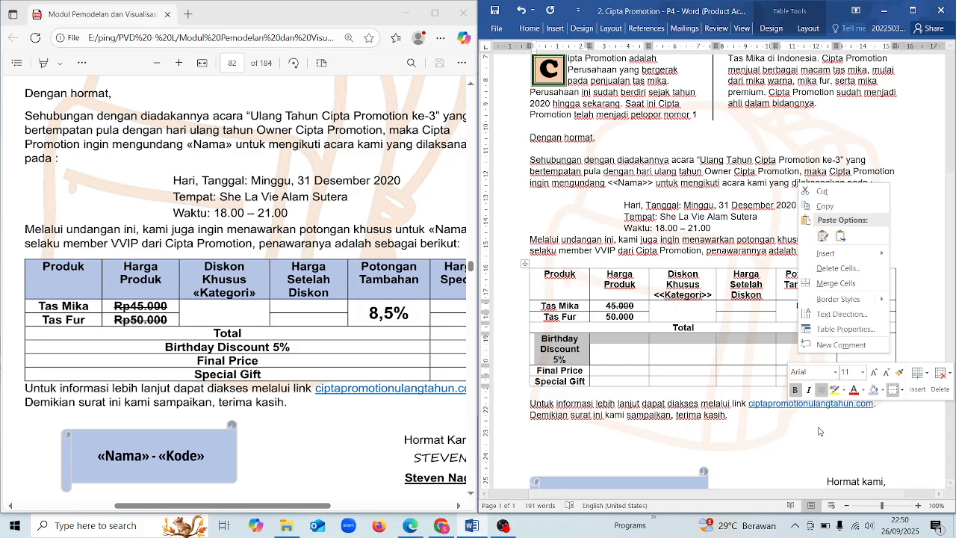
left_click(836, 283)
left_click_drag(538, 350, 782, 350)
right_click(782, 350)
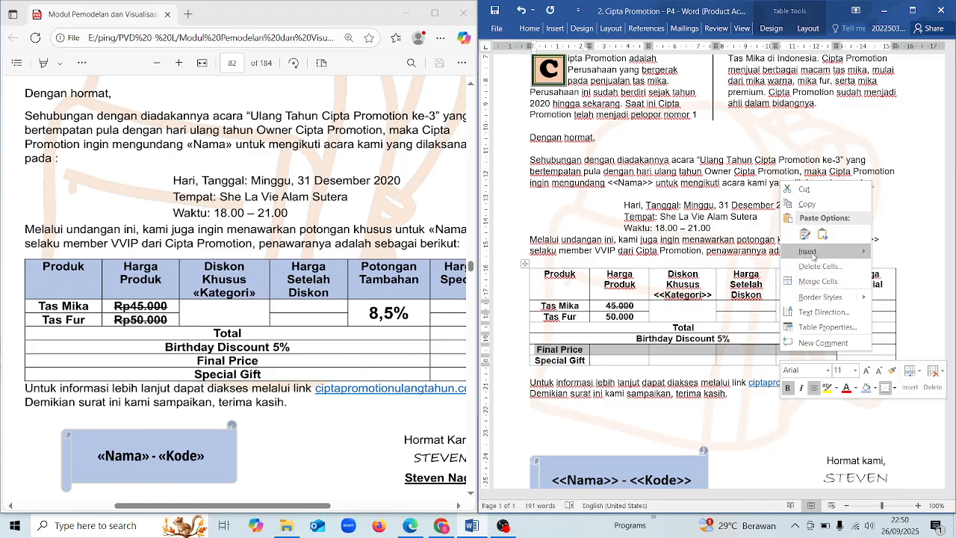
left_click(818, 281)
left_click_drag(562, 361, 793, 363)
right_click(793, 365)
left_click(829, 292)
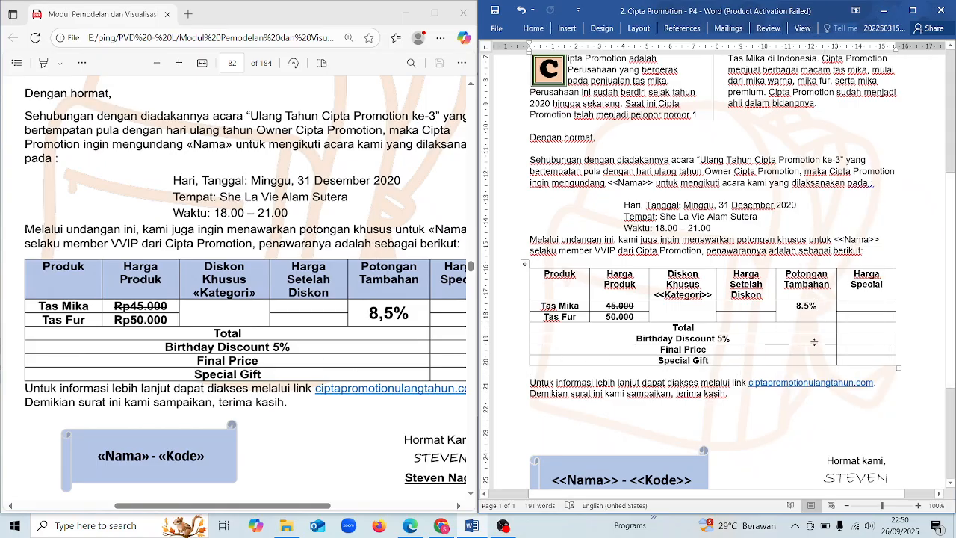
Enlarge the percentage in the "Potongan Tambahan" column to 18 pt.
left_click_drag(793, 305, 820, 306)
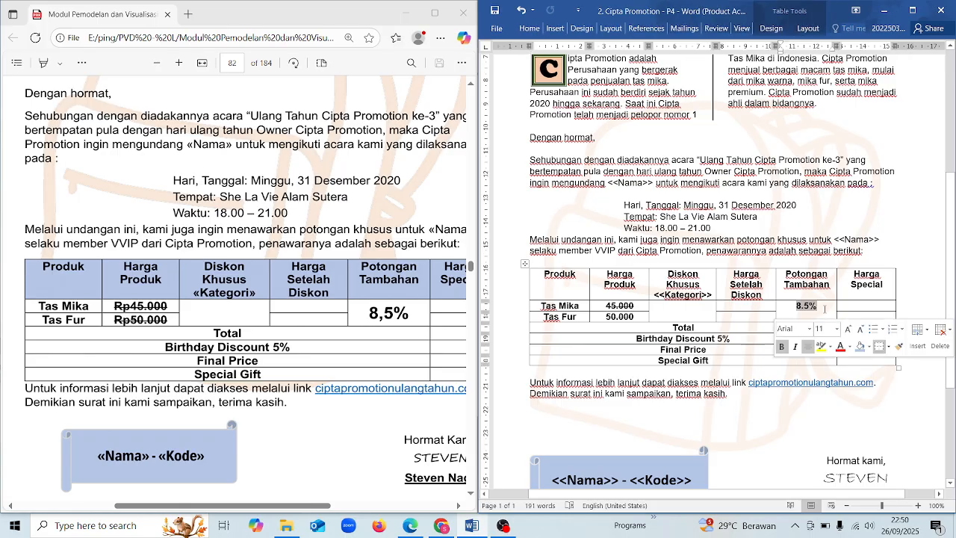
left_click(854, 331)
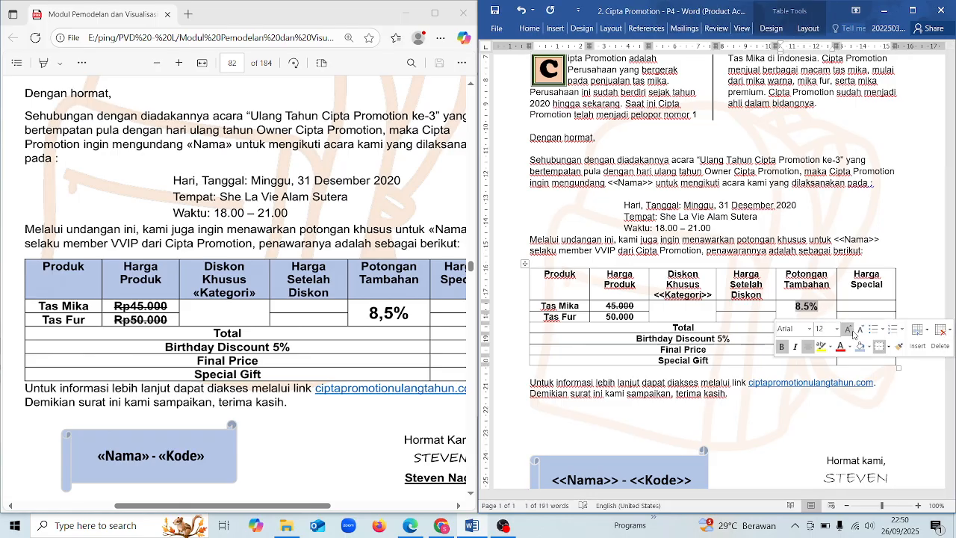
left_click(854, 331)
left_click(854, 331)
left_click(853, 332)
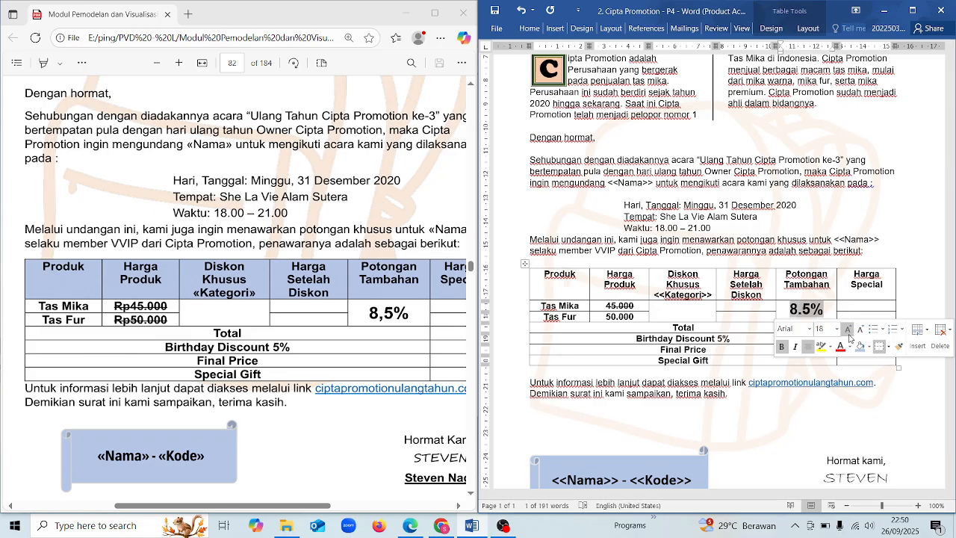
left_click(529, 32)
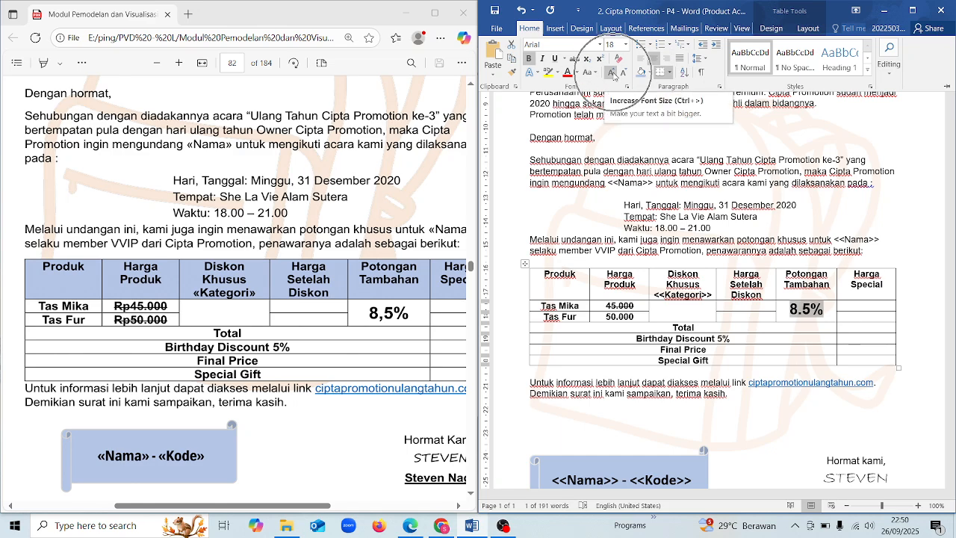
Replace the decimal point in the "Potongan Tambahan" percentage with a comma so it reads "8,5%".
left_click(802, 309)
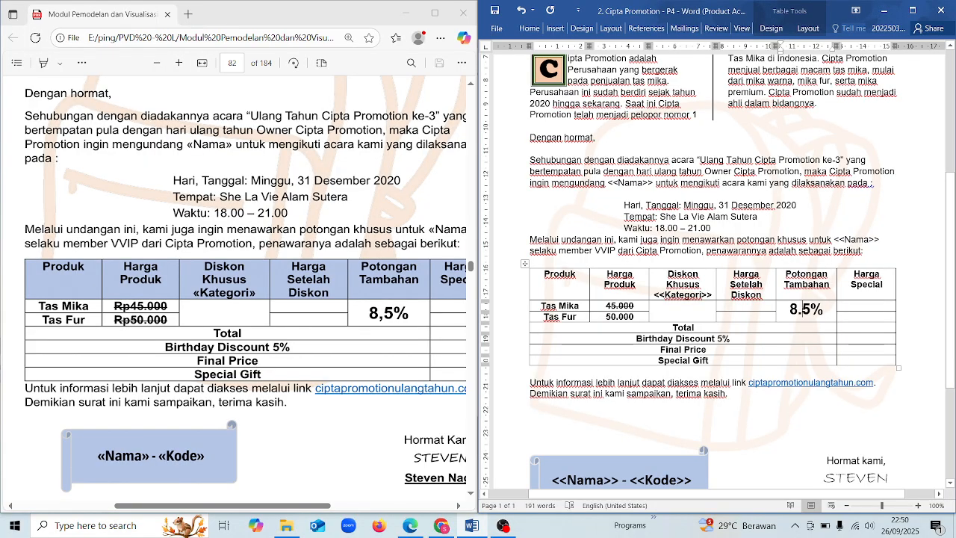
key("BackSpace")
type(",")
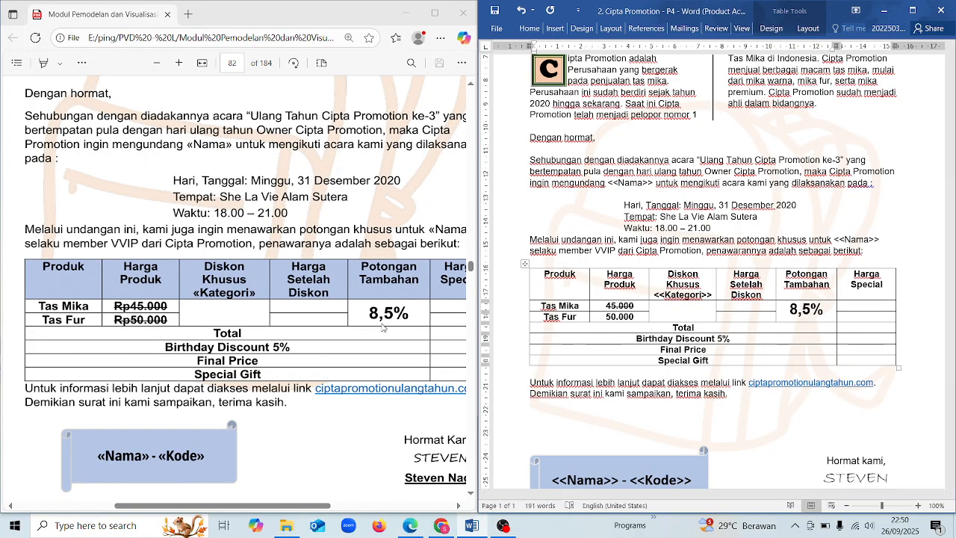
Shade the table's header row light blue, from "Produk" through "Harga Special", as in the module's sample.
scroll(382, 327, "down", 2)
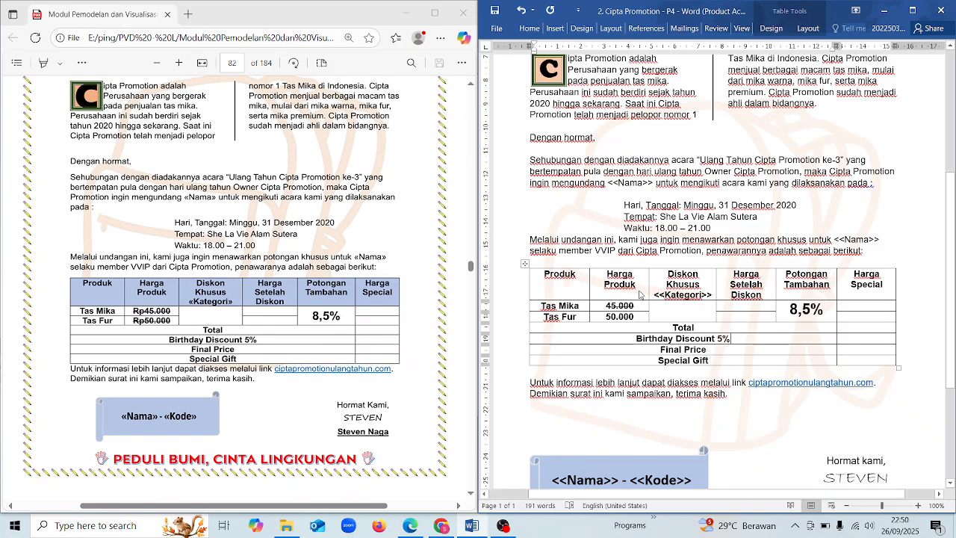
left_click_drag(563, 291, 858, 285)
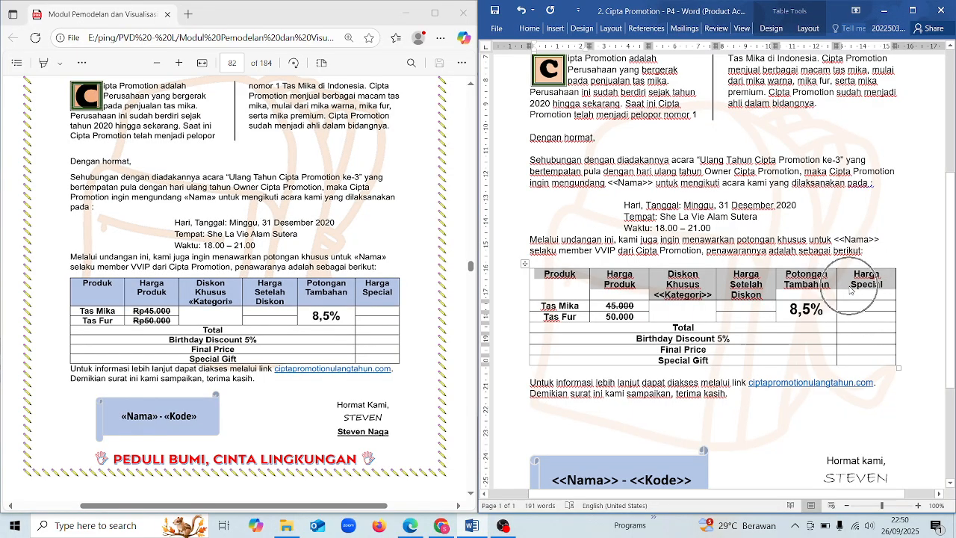
left_click(773, 30)
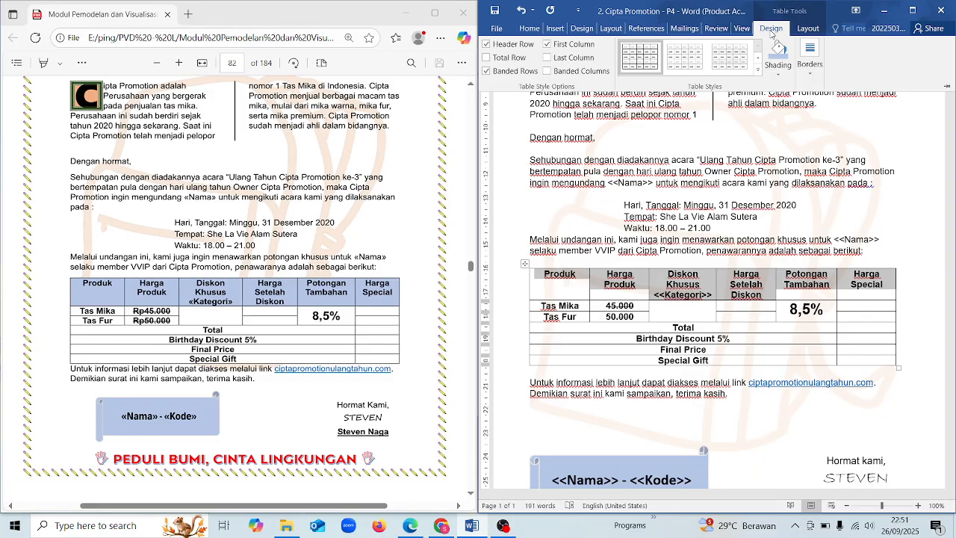
left_click(784, 65)
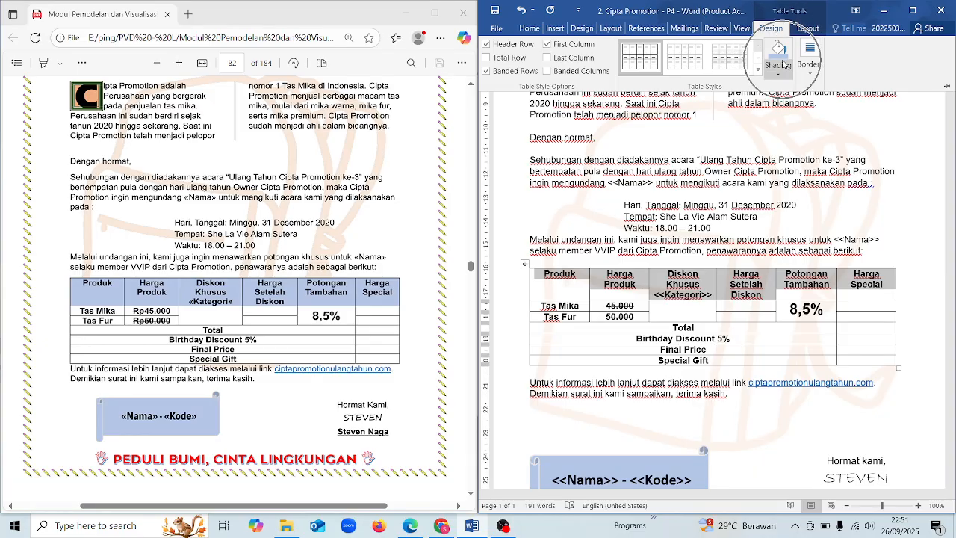
left_click(783, 73)
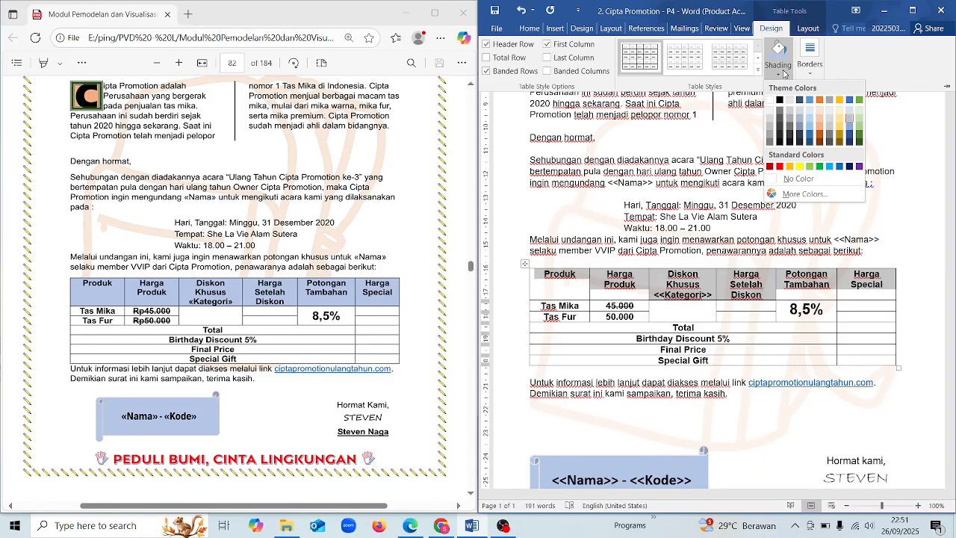
left_click(851, 123)
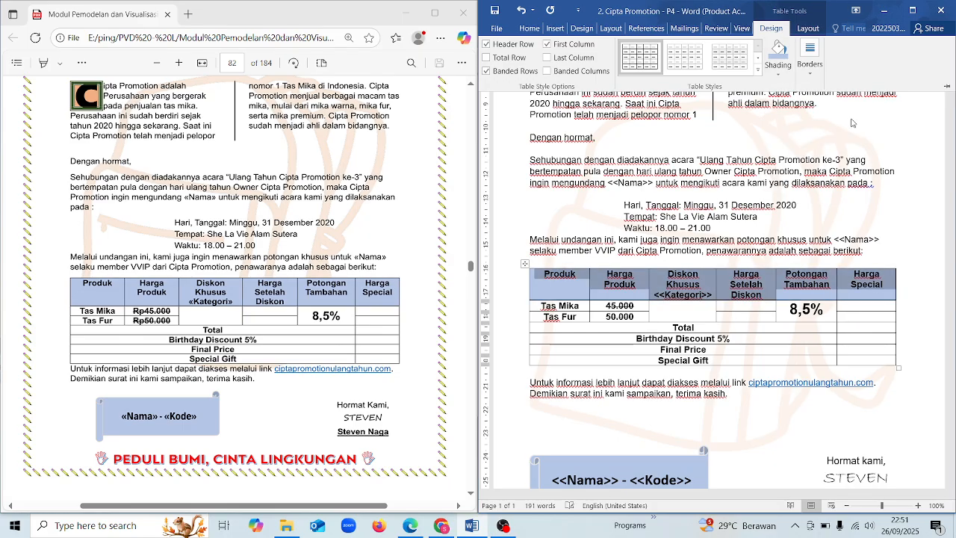
left_click(869, 302)
Delete the blank line between the price table and the paragraph starting "Untuk informasi lebih lanjut", matching the module's sample.
scroll(869, 303, "down", 3)
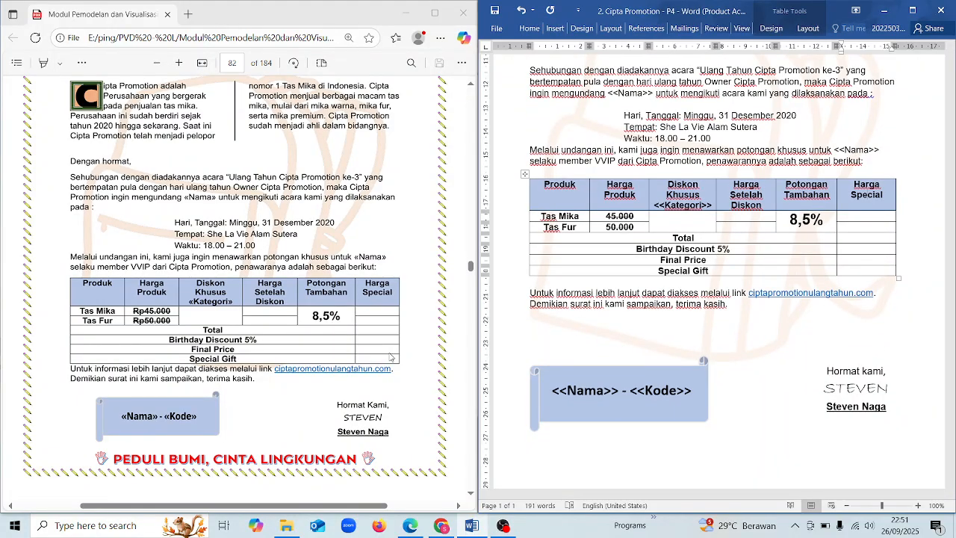
scroll(287, 346, "down", 2)
scroll(286, 345, "down", 3)
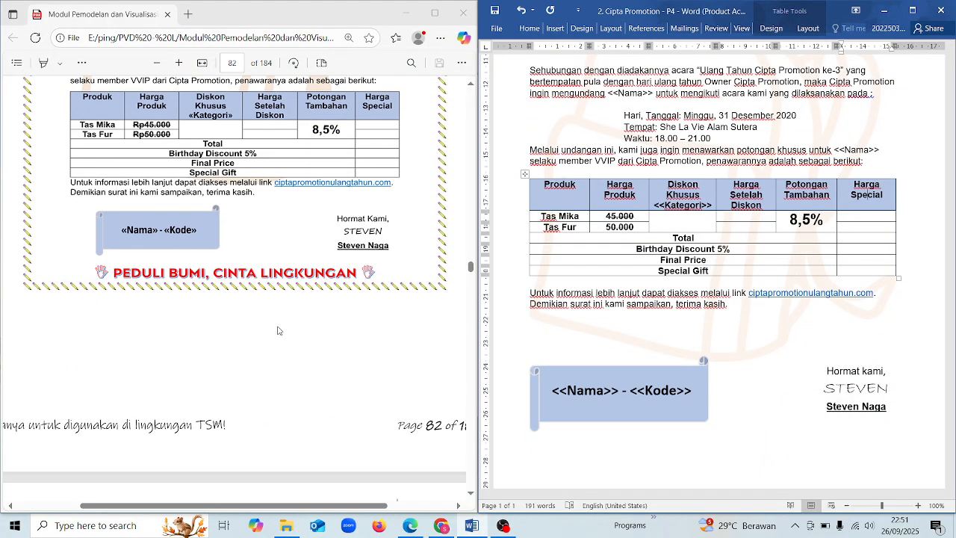
scroll(264, 322, "down", 2)
scroll(233, 321, "up", 4)
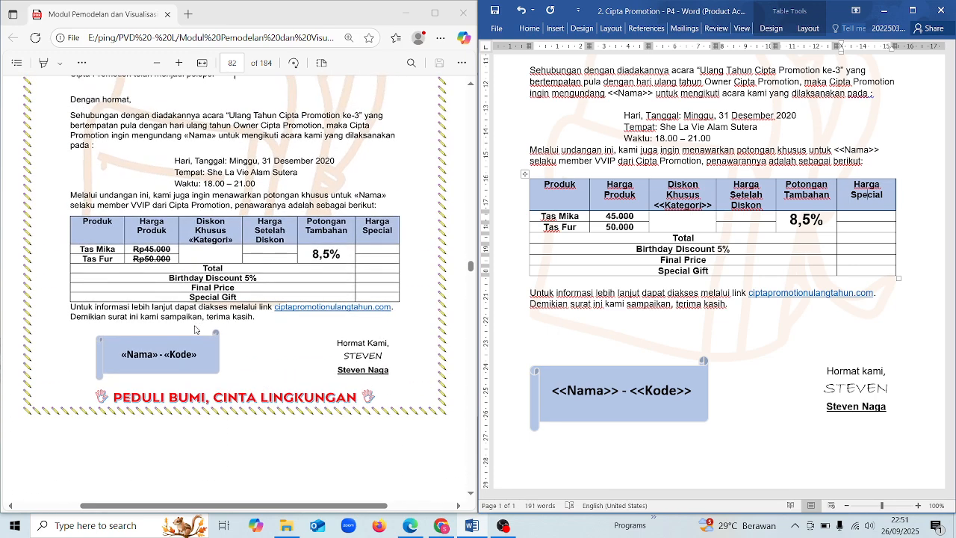
left_click(111, 309)
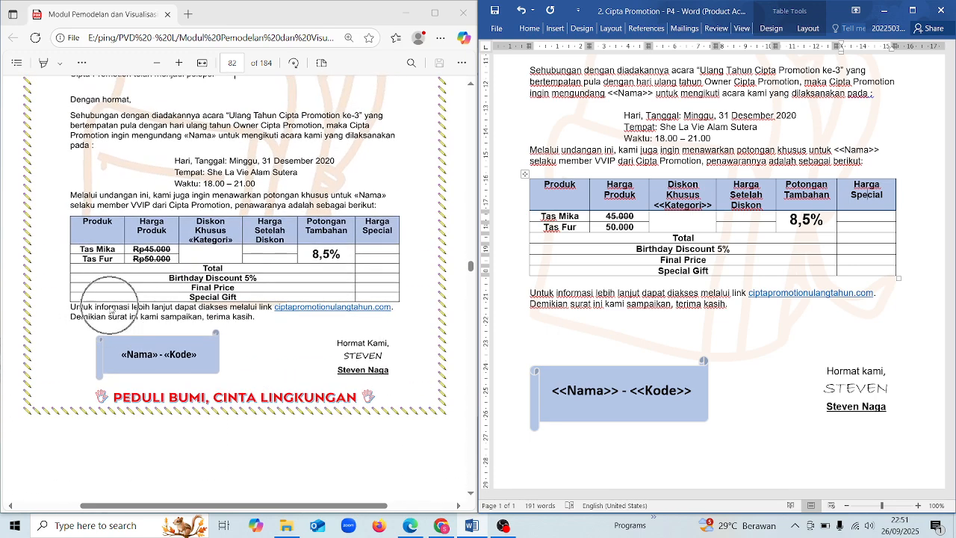
key("ctrl")
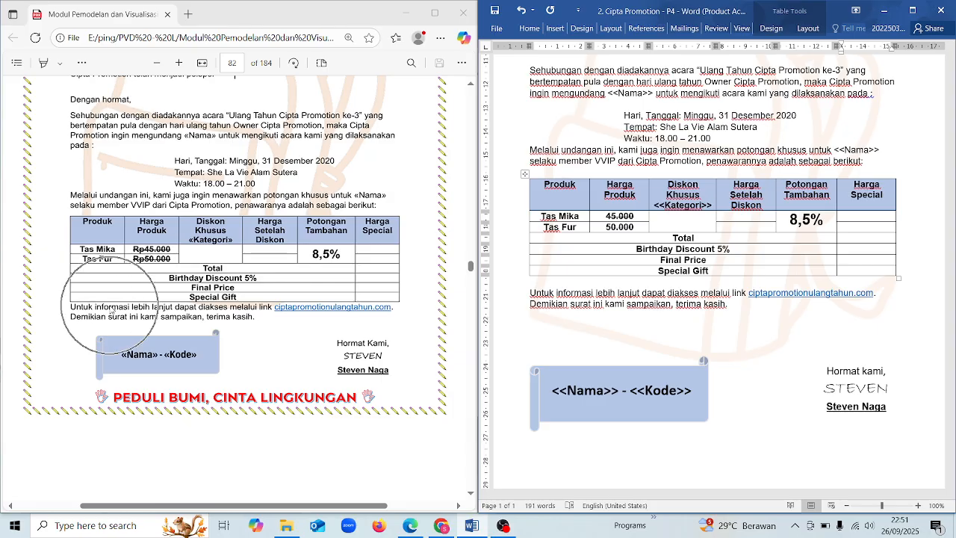
left_click(531, 290)
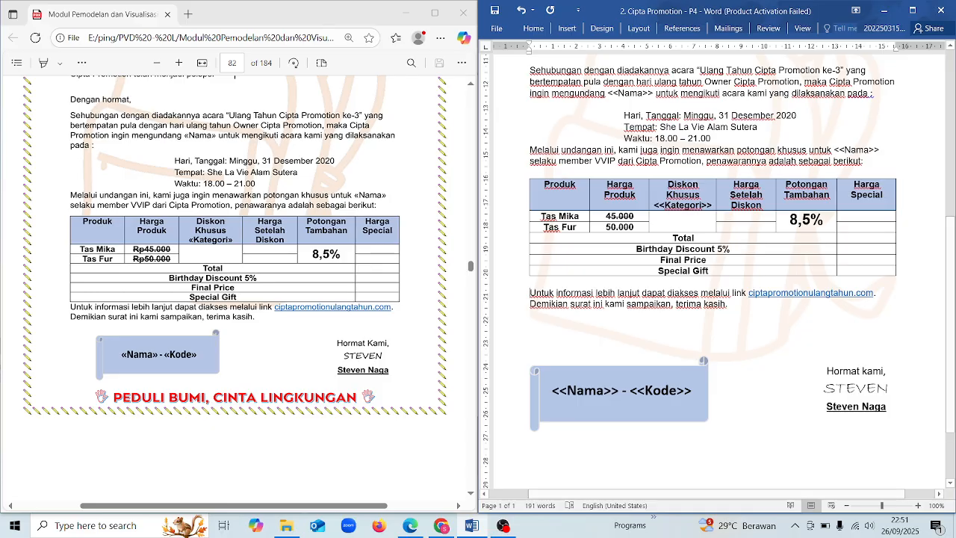
key("BackSpace")
Read the "Ketentuan Soal Praktikum MS Word – 4" requirements in the module, including the recipient data table and the Discount rules.
scroll(234, 331, "down", 1)
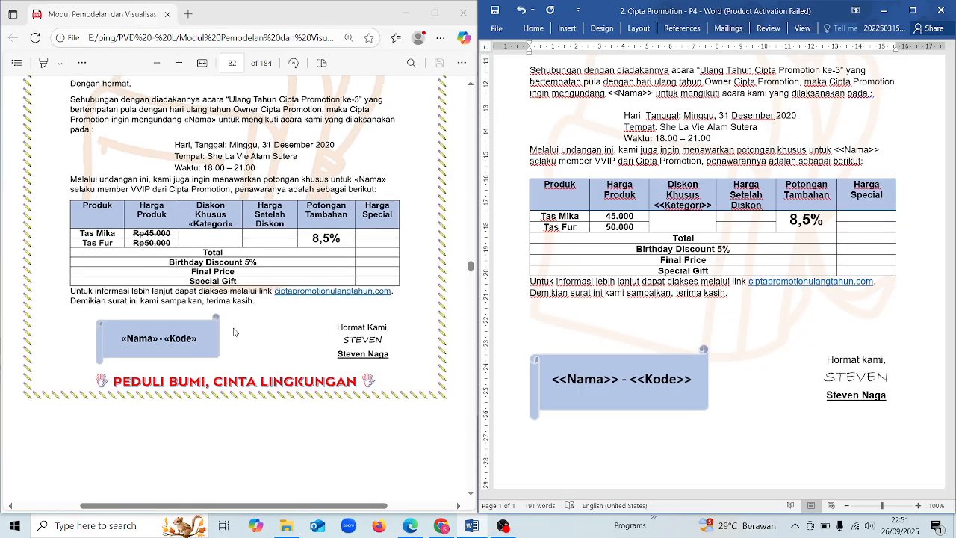
scroll(234, 332, "down", 10)
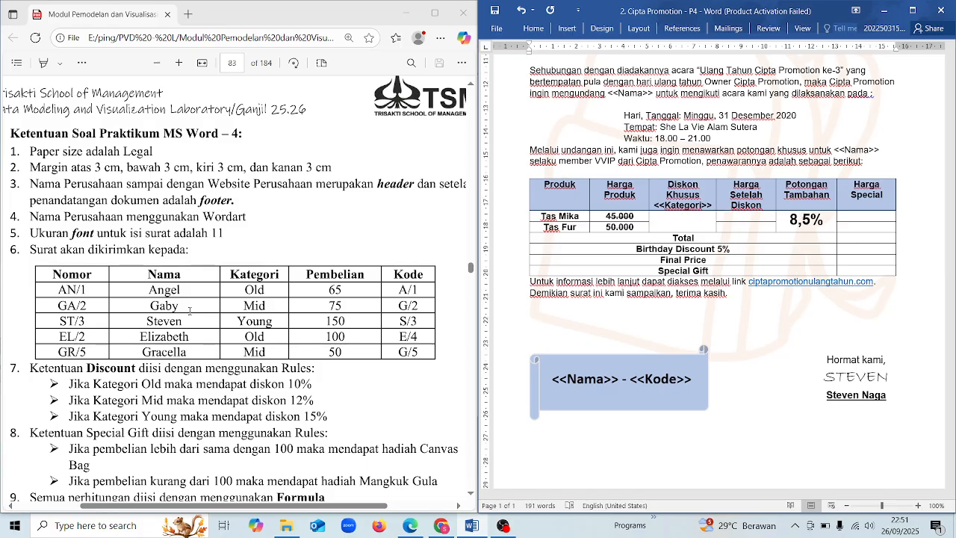
key("ctrl")
key("ctrl")
key("ctrl")
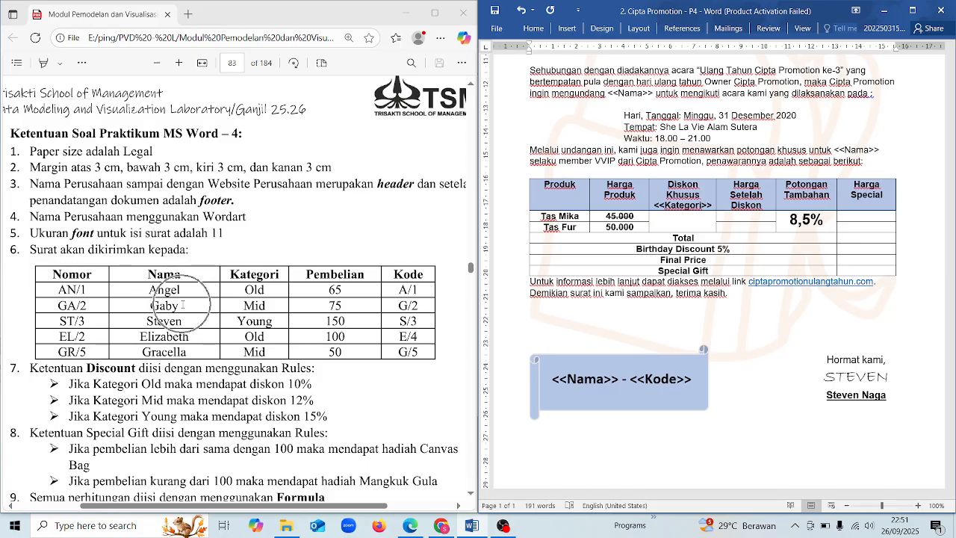
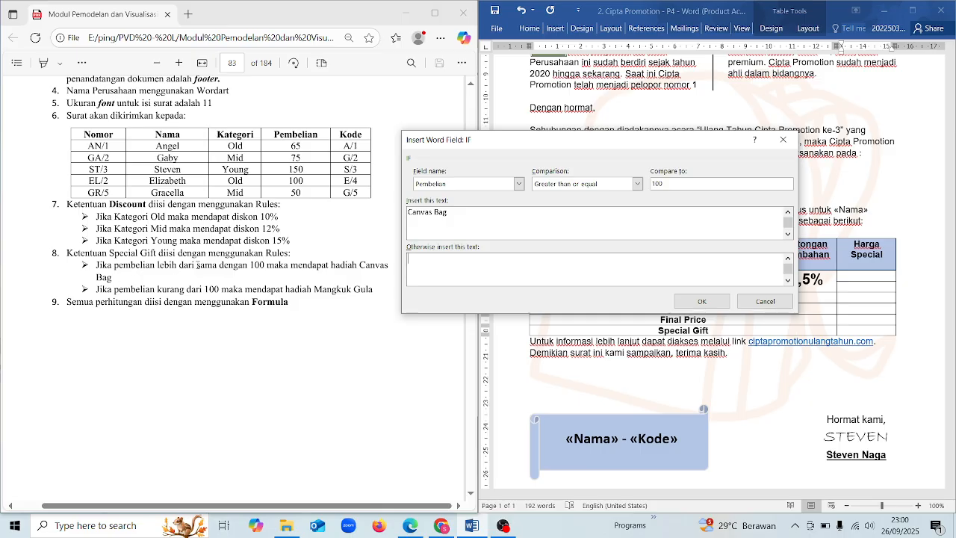
Check the module's Special Gift rule for purchases below 100.
key("ctrl")
left_click_drag(379, 284, 92, 293)
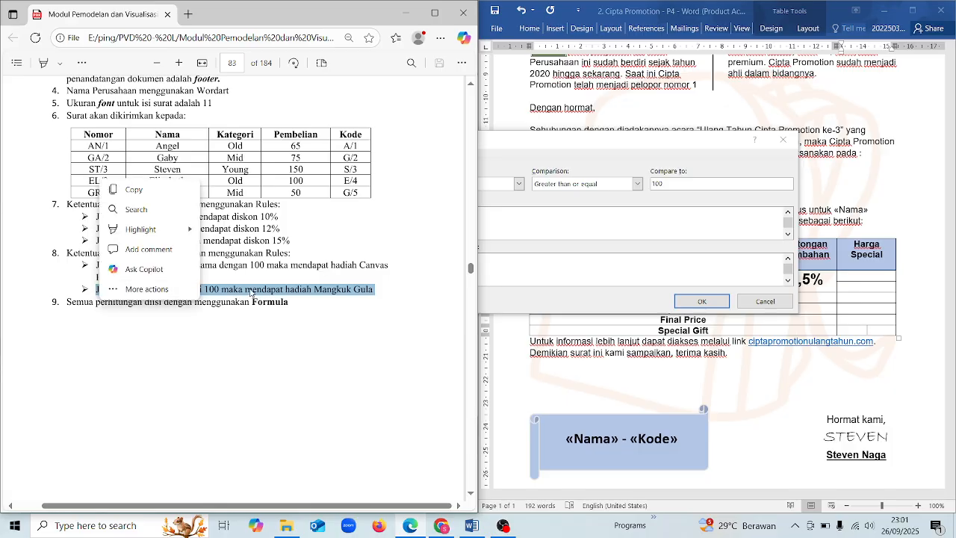
key("ctrl+c")
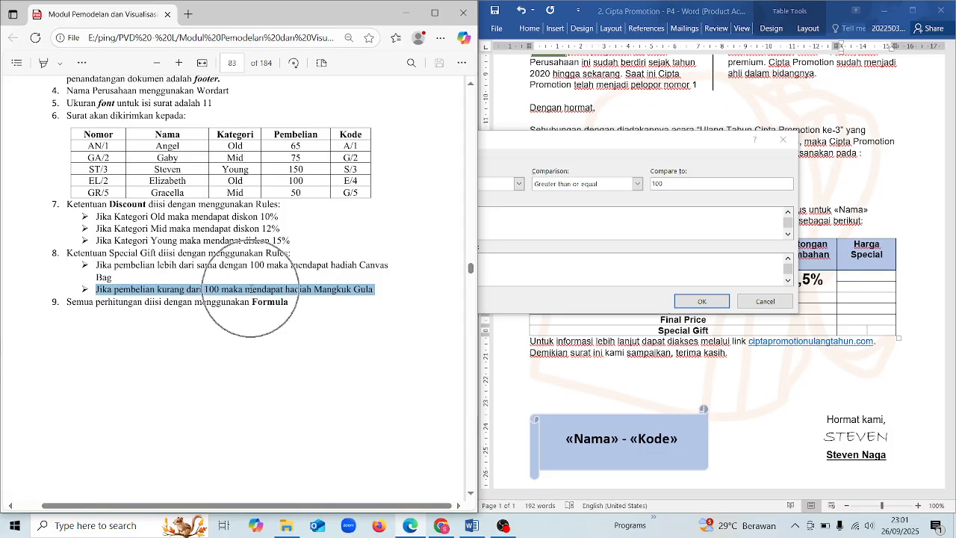
left_click(387, 294)
left_click_drag(375, 291, 181, 290)
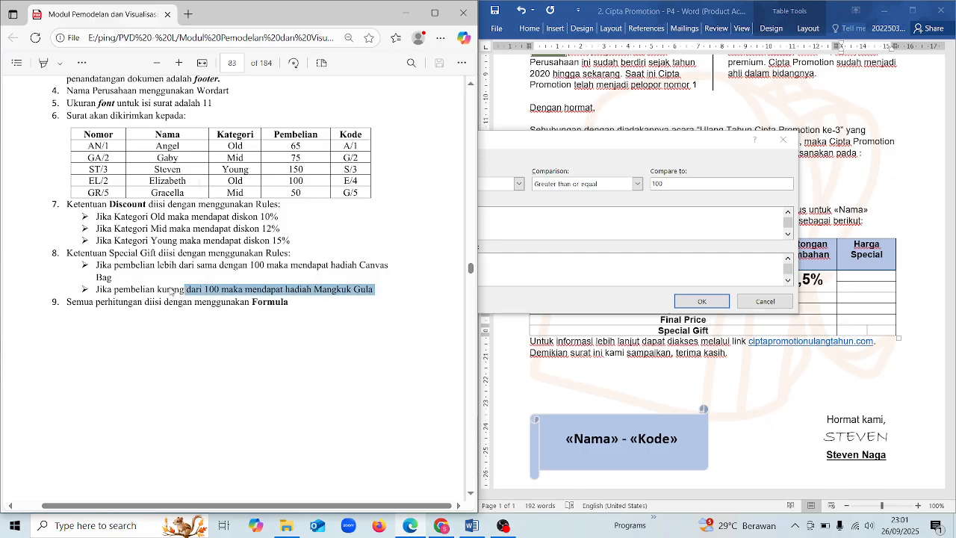
left_click(147, 224)
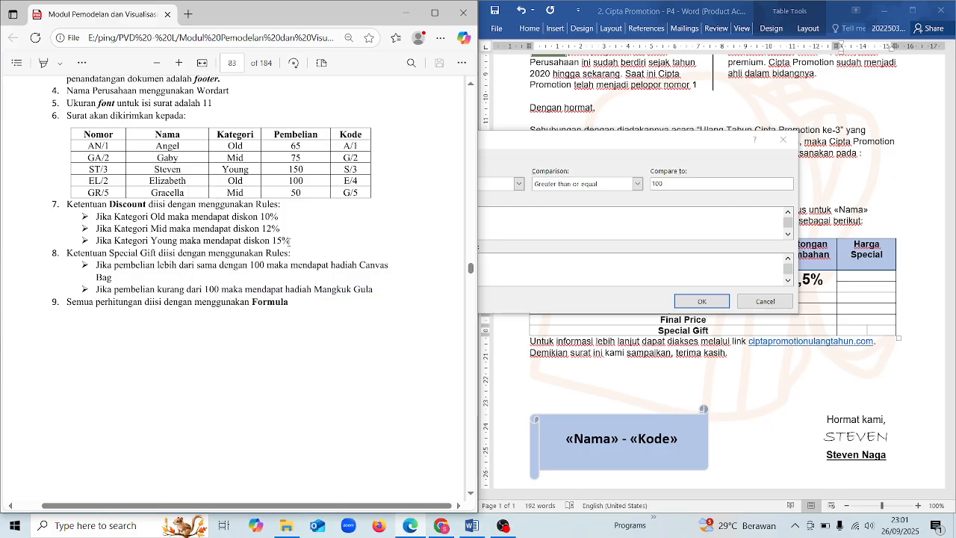
Set the IF rule's alternative text to "Mangkuk Gula" and insert the rule in the "Special Gift" row.
left_click(509, 268)
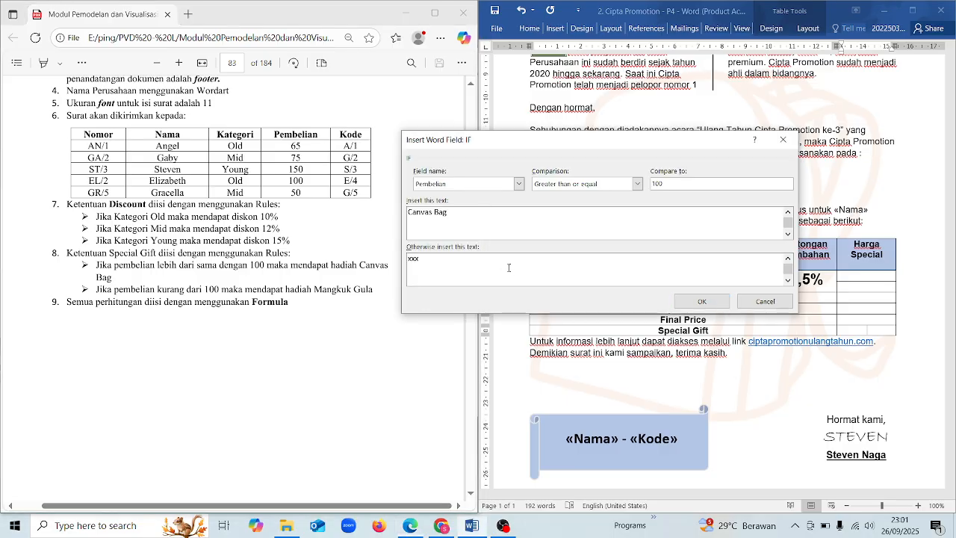
key("ctrl+a")
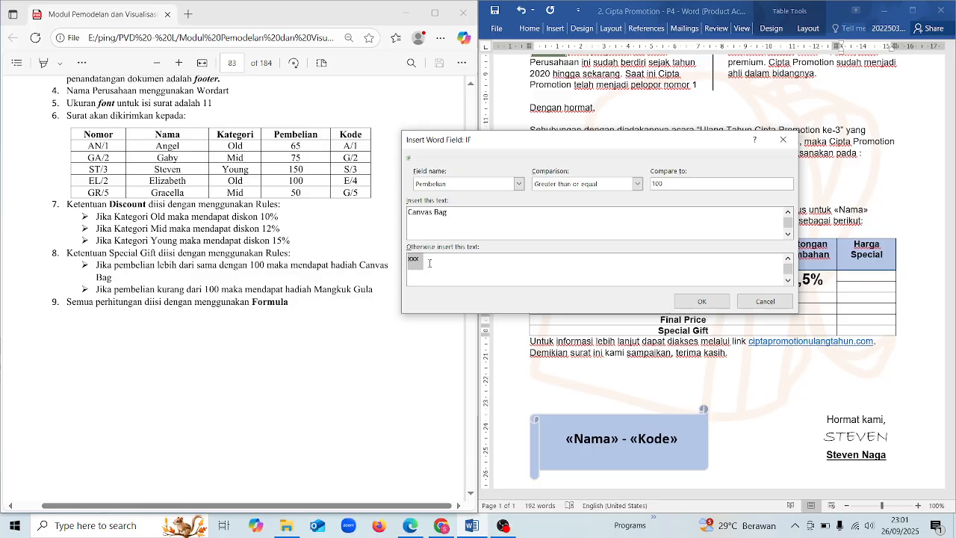
type("Mangkuk Gula")
left_click(701, 302)
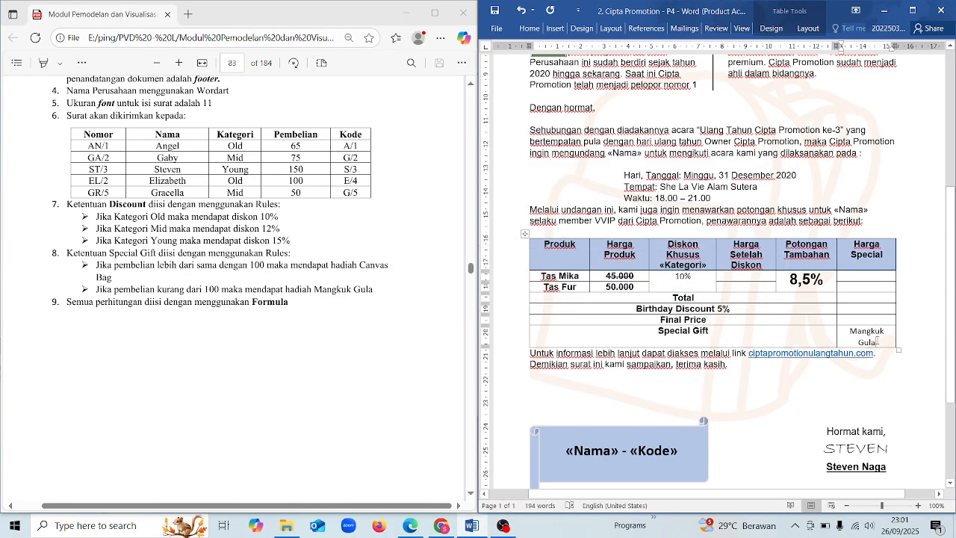
Review the module's Special Gift and Formula requirements, and compare the sample letter's table with the document.
key("ctrl")
key("ctrl")
key("ctrl")
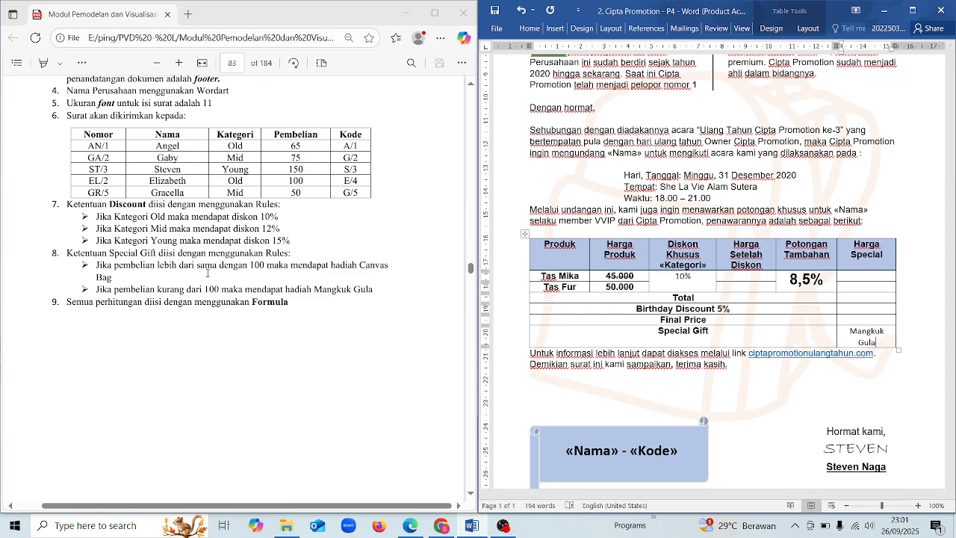
scroll(267, 354, "up", 3)
scroll(286, 285, "down", 4)
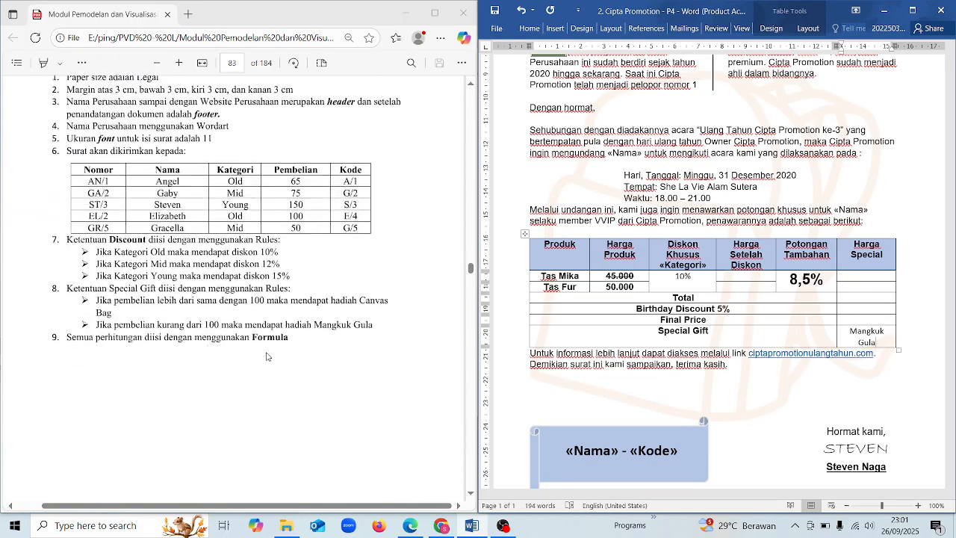
scroll(288, 318, "up", 12)
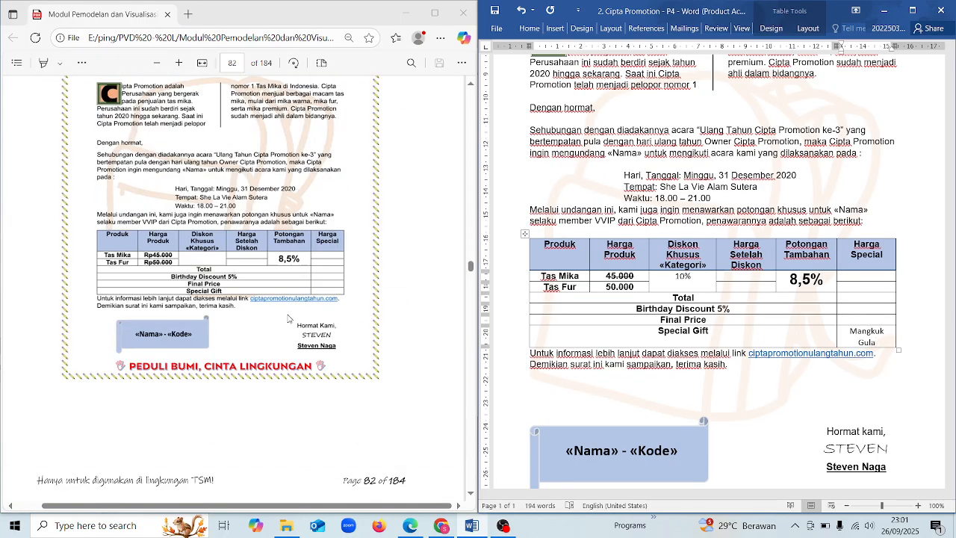
Maximize the letter's window and bring the discount table into view.
left_click(912, 10)
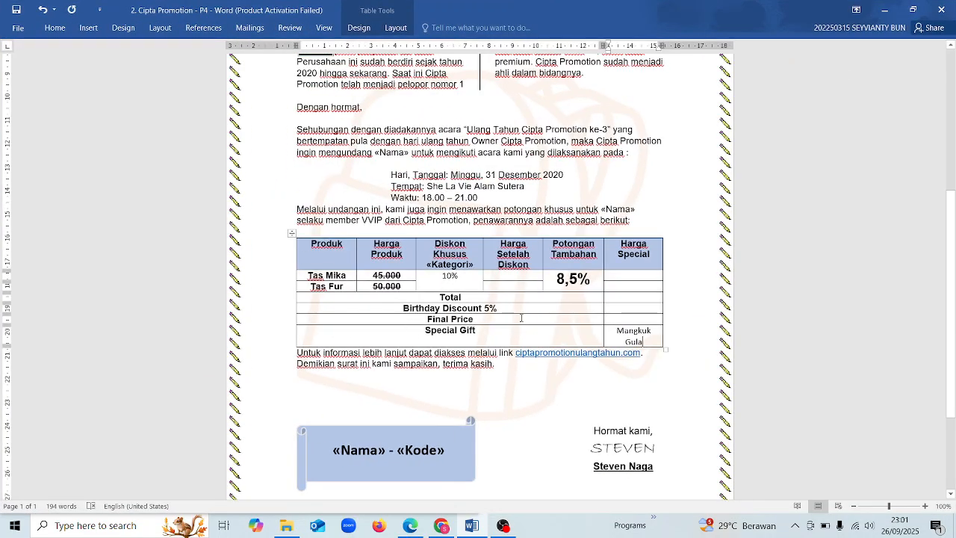
scroll(520, 314, "up", 2)
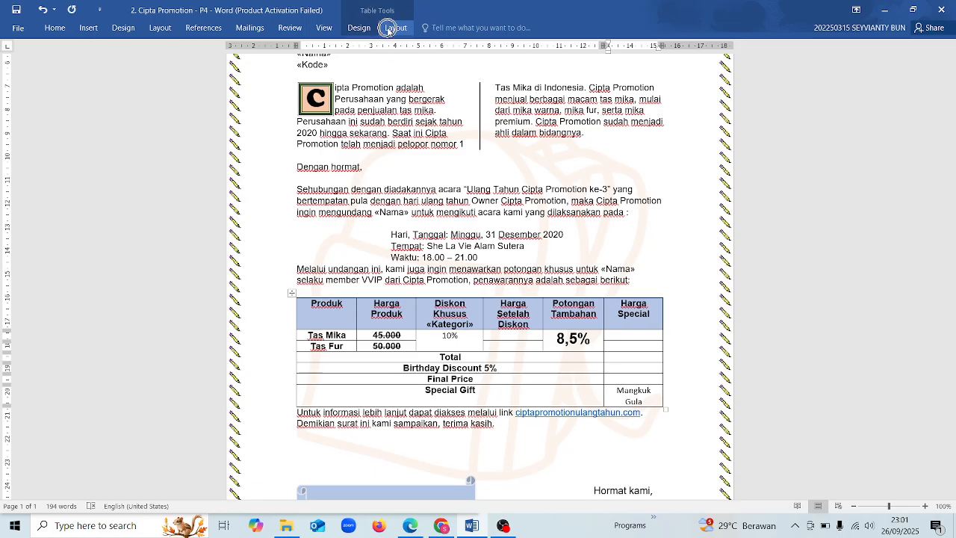
left_click(388, 30)
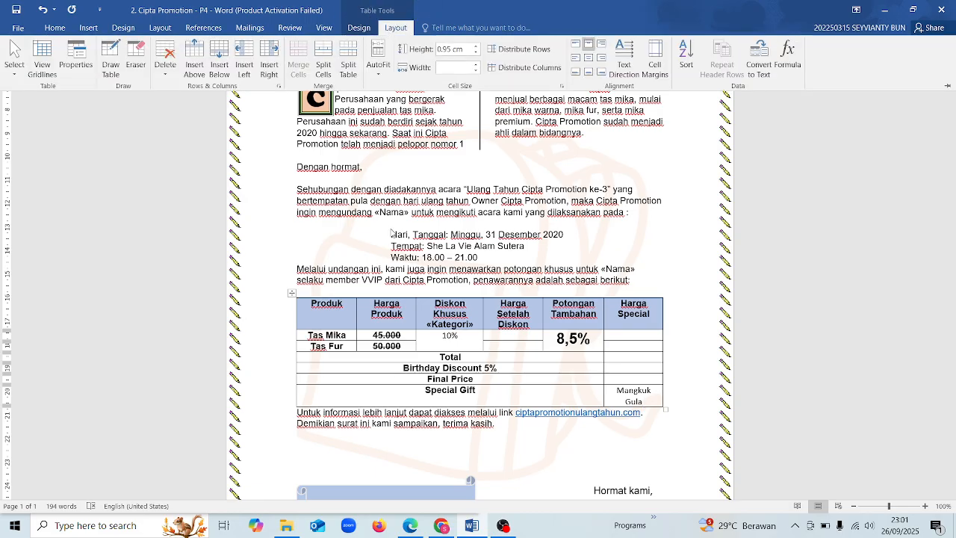
left_click(784, 64)
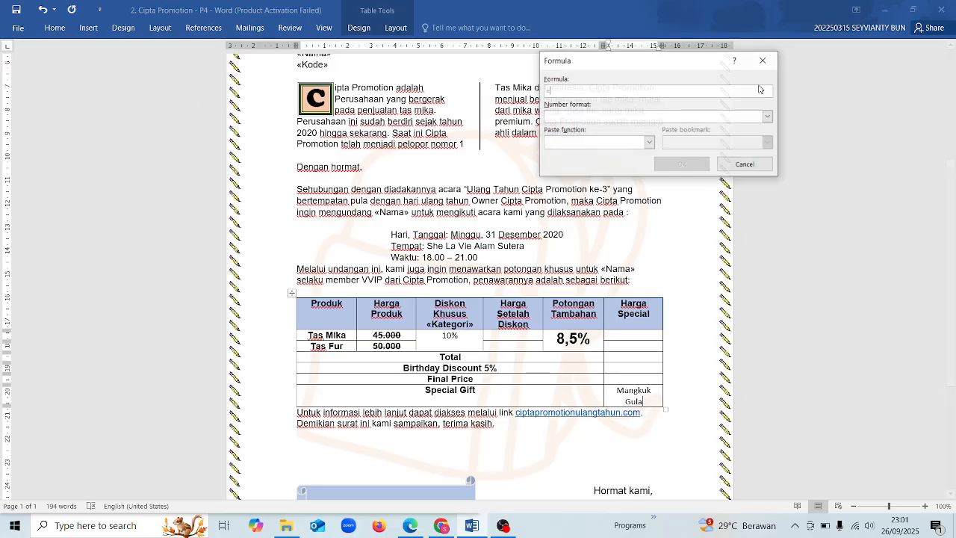
left_click(746, 165)
Start a table formula in the Tas Mika row's "Harga Setelah Diskon" cell and clear the default SUM(LEFT), keeping the equals sign.
left_click(525, 338)
scroll(525, 314, "down", 3)
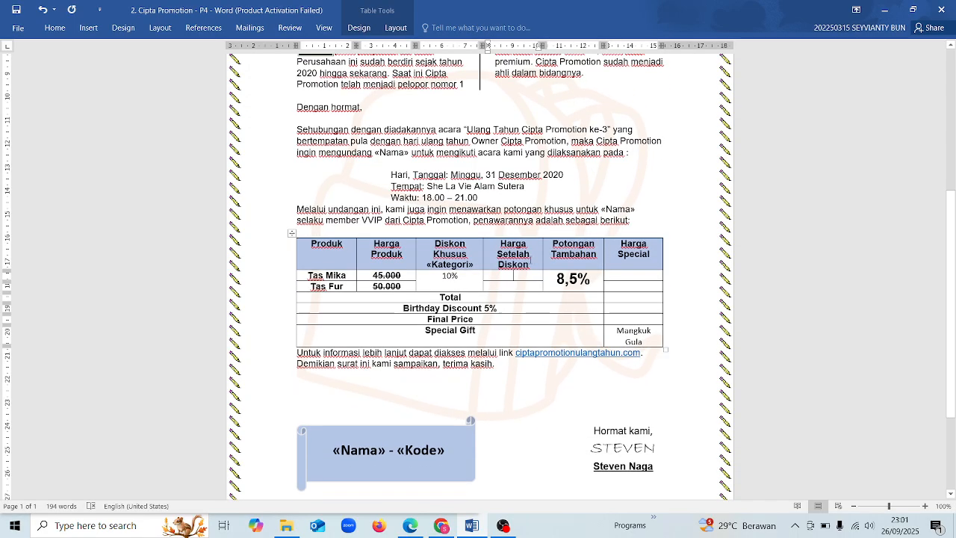
double_click(514, 246)
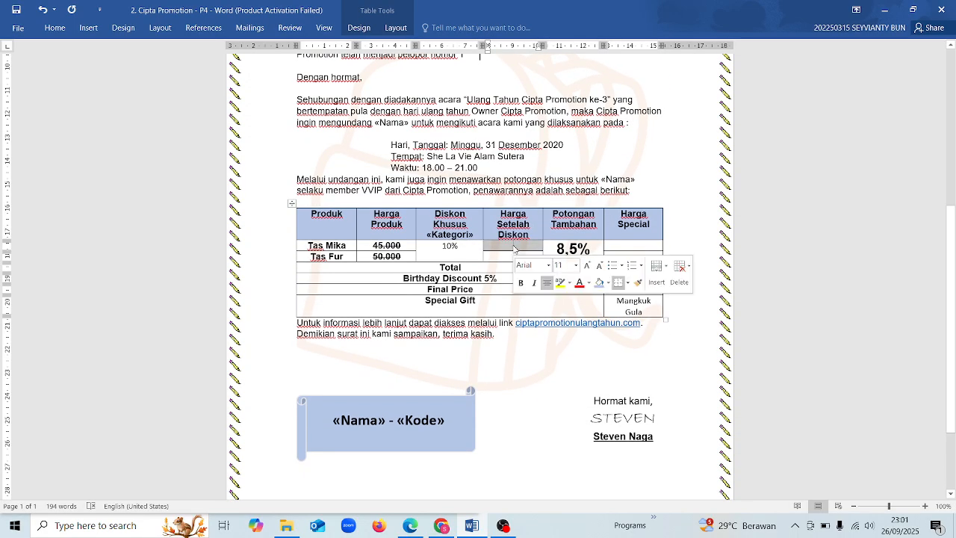
left_click(394, 29)
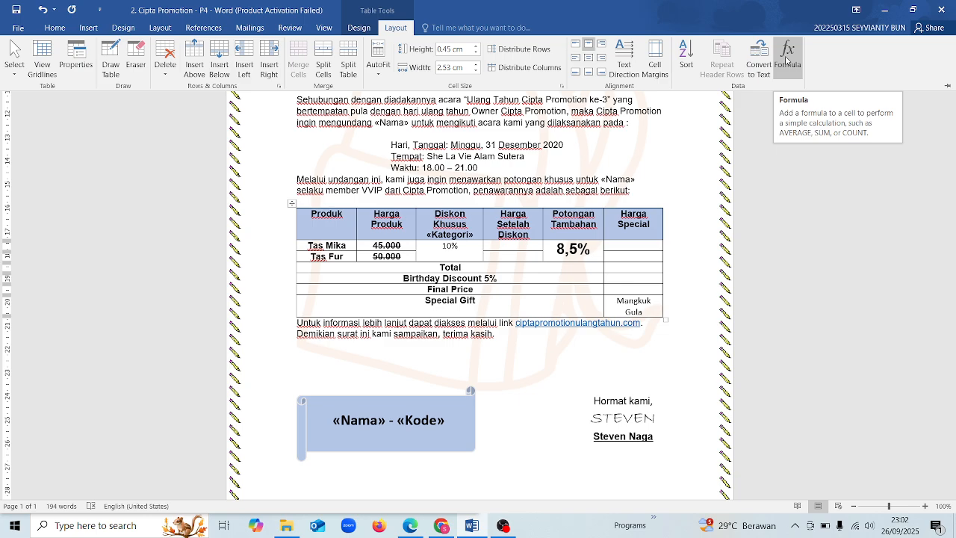
left_click(786, 60)
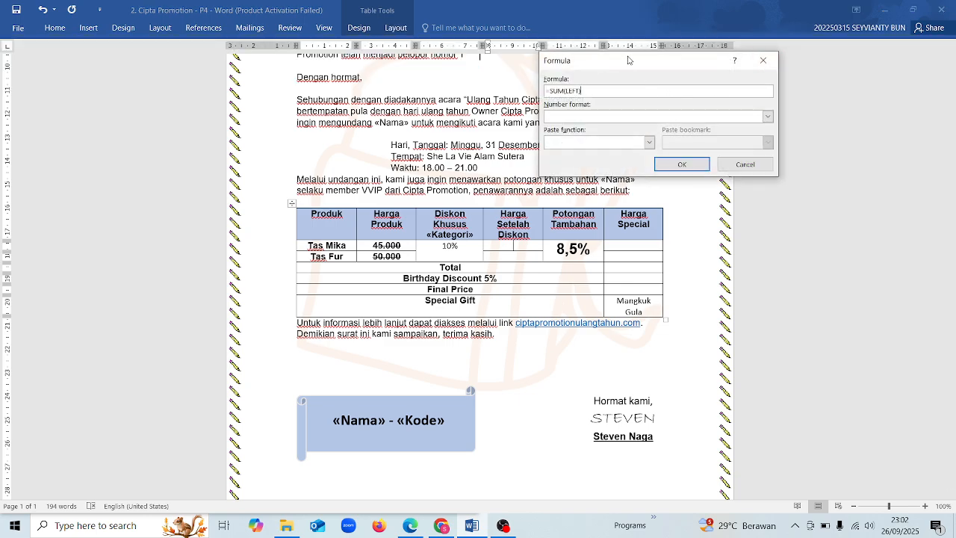
left_click_drag(634, 61, 593, 55)
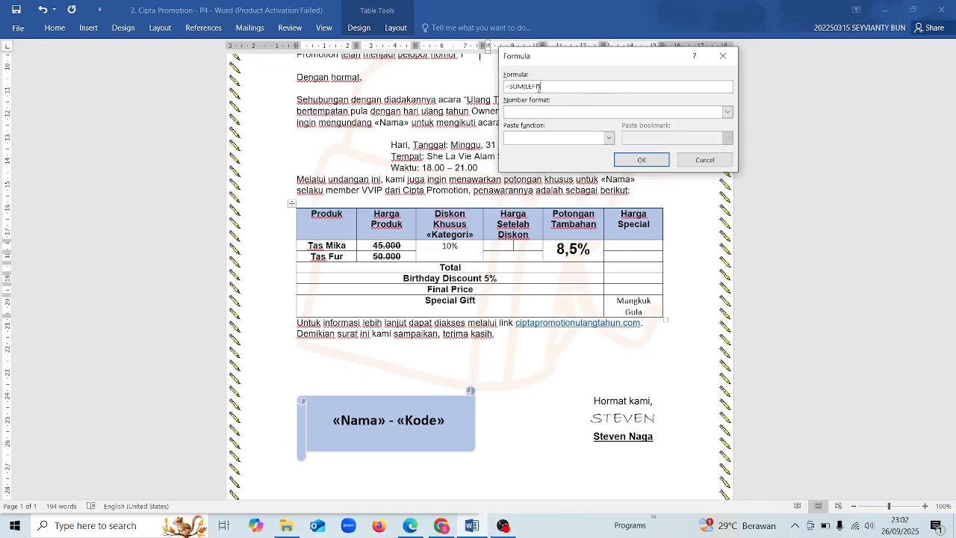
left_click_drag(539, 87, 507, 87)
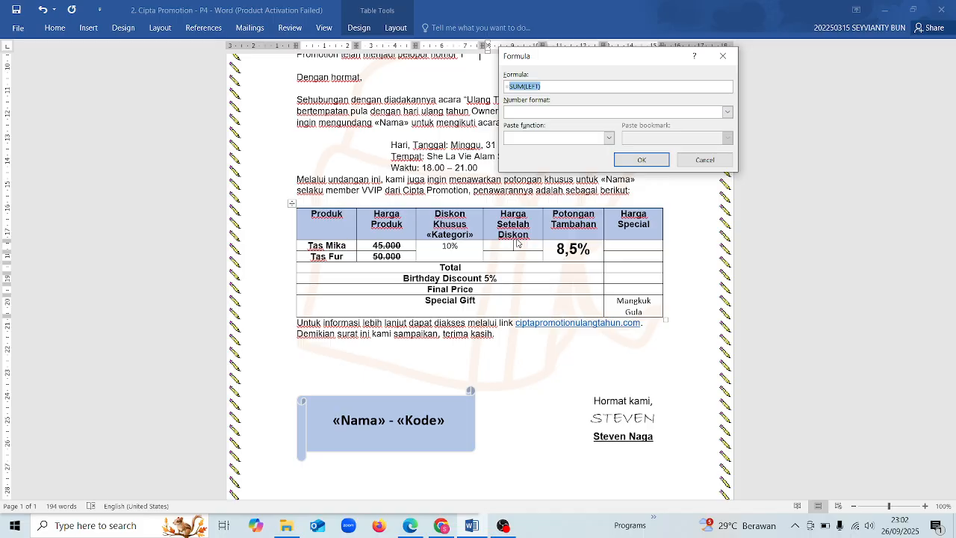
key("ctrl")
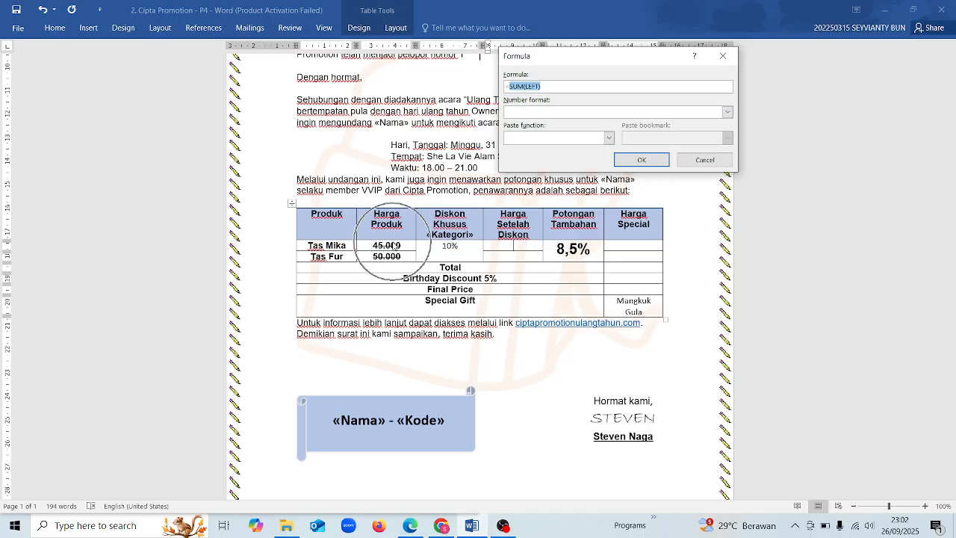
key("ctrl")
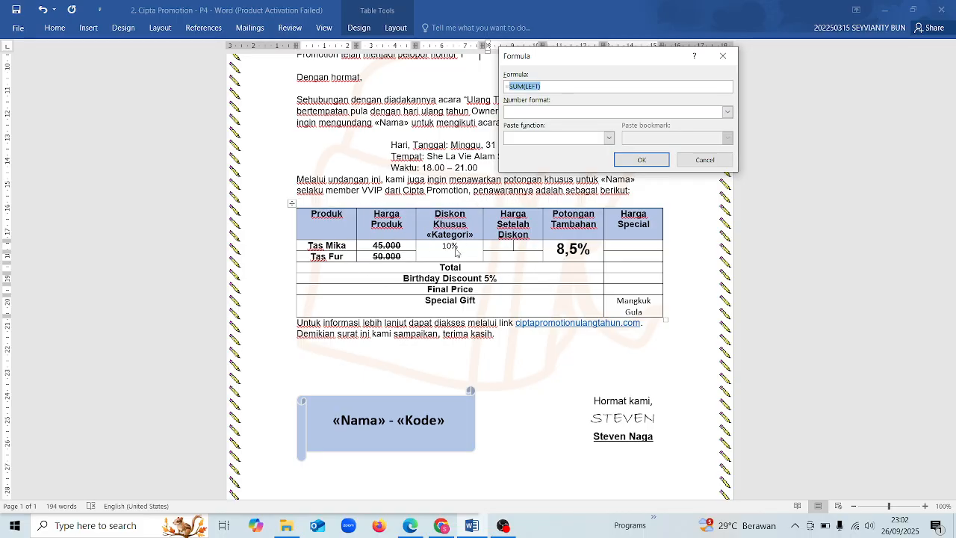
left_click_drag(555, 86, 509, 87)
key("BackSpace")
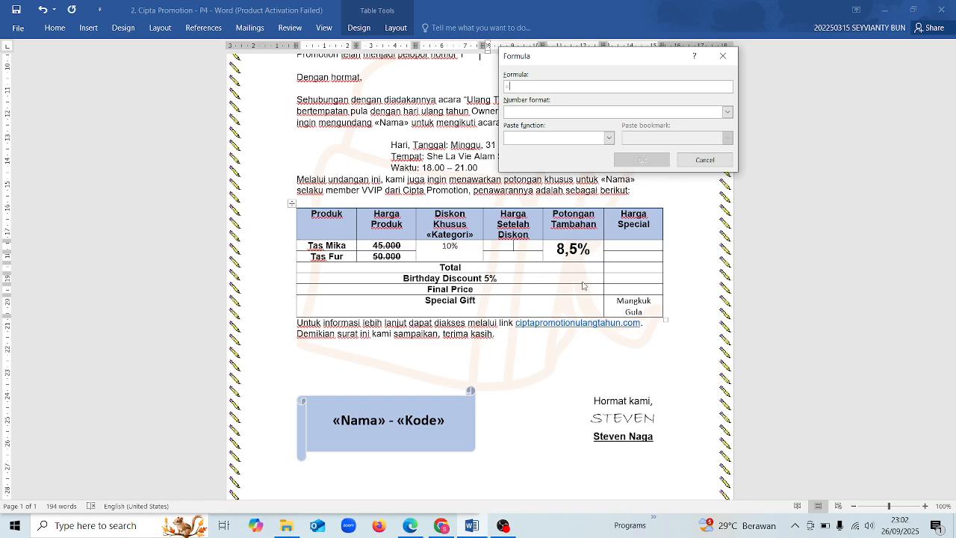
Switch to Excel and create a blank workbook.
left_click(120, 525)
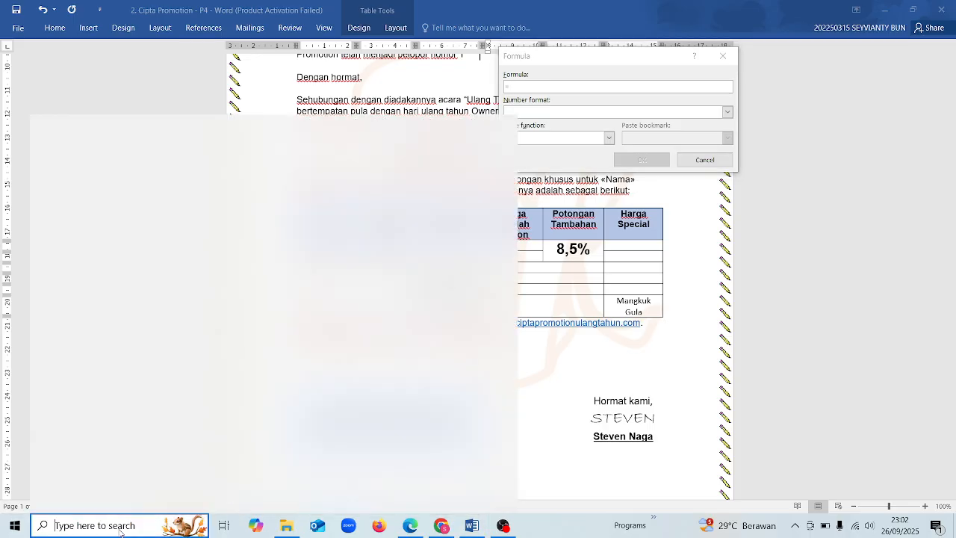
type("exce")
key("Return")
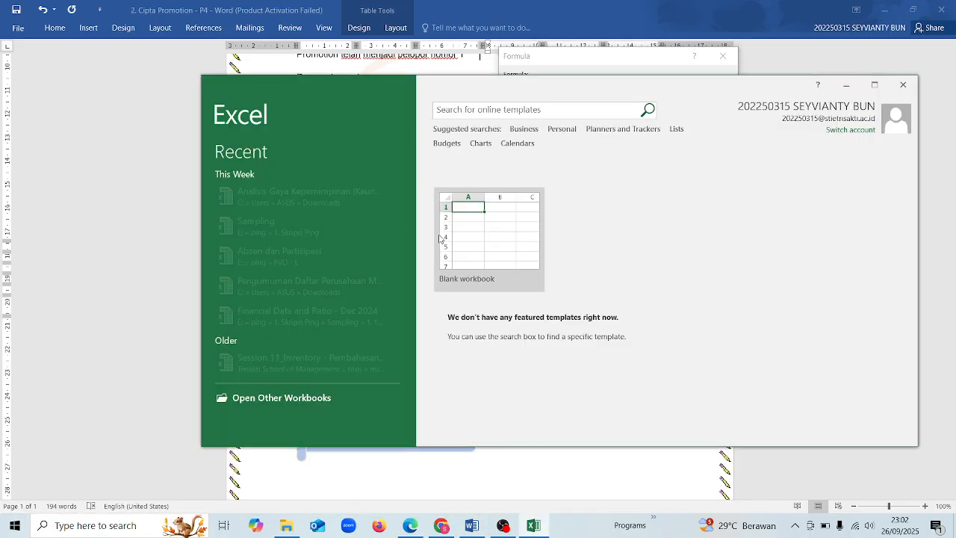
left_click(493, 237)
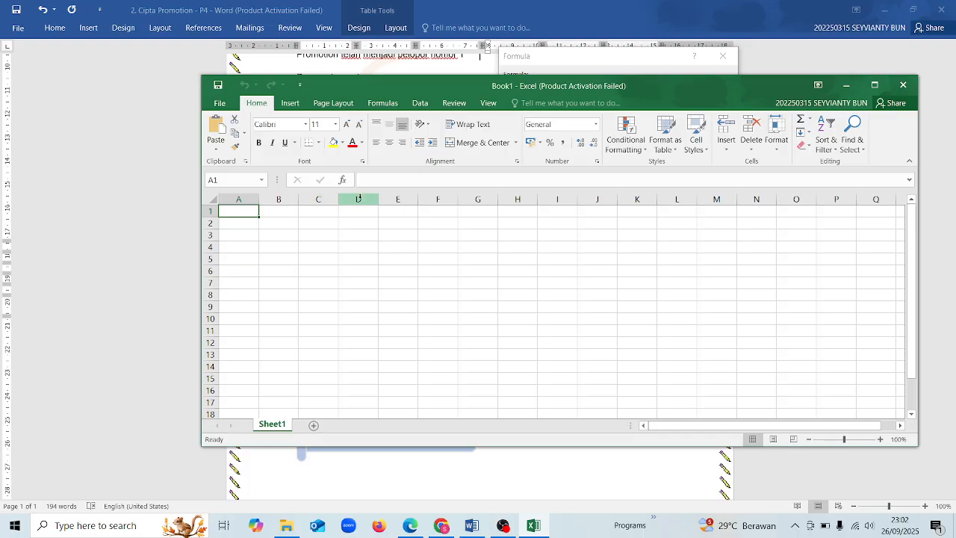
Highlight worksheet columns A to G, and then A to E, to illustrate column letters.
left_click_drag(239, 198, 487, 202)
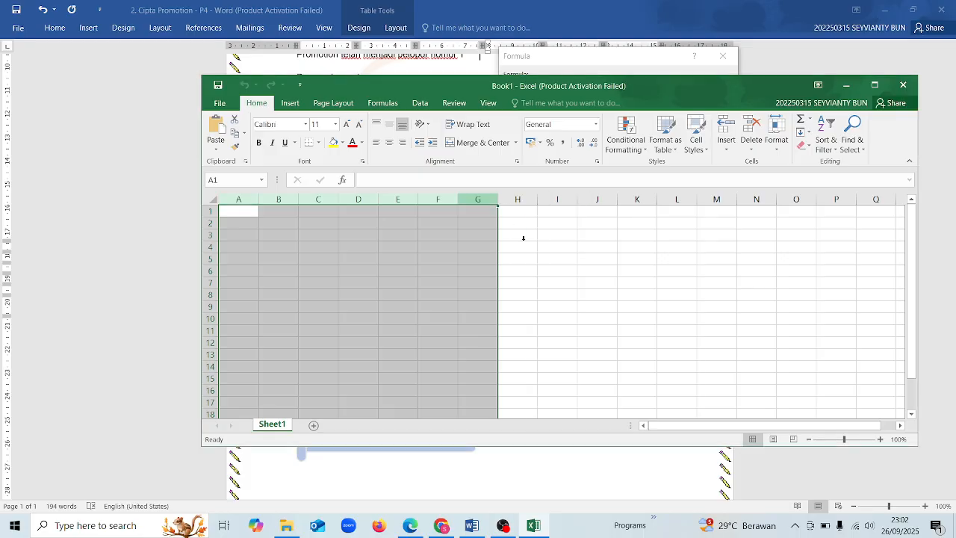
left_click(679, 388)
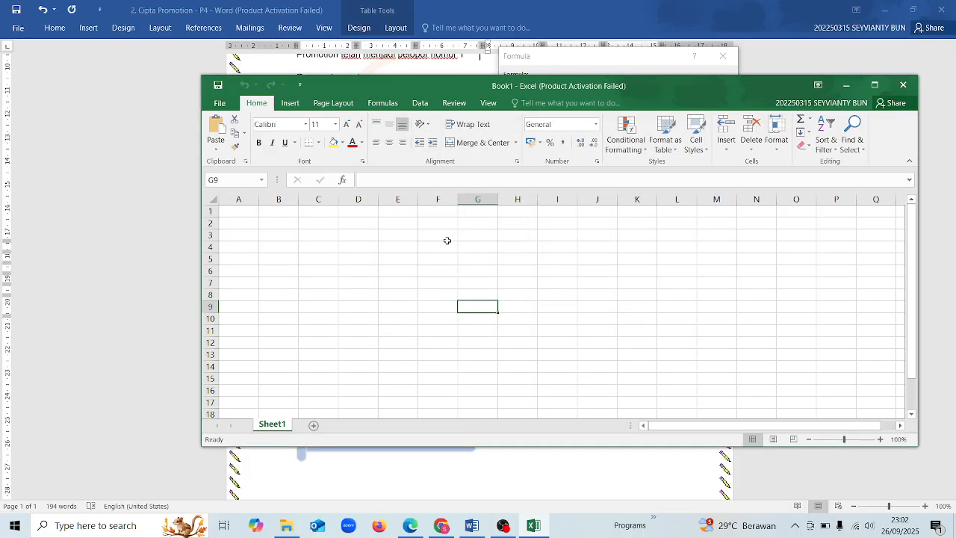
left_click_drag(231, 199, 472, 200)
left_click(404, 246)
left_click_drag(240, 199, 400, 200)
left_click(410, 249)
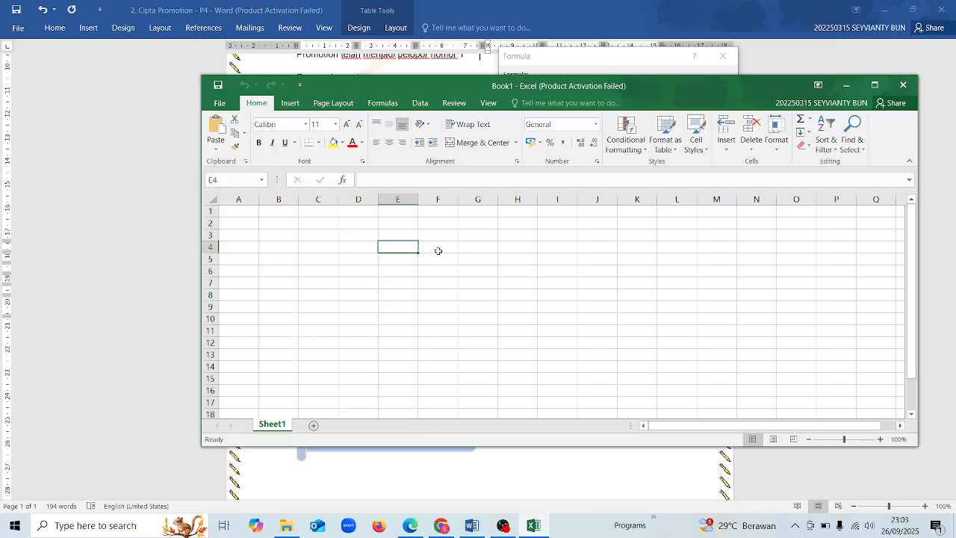
Highlight rows 1 to 6 one by one and rows 1 to 9 together to illustrate row numbers.
left_click(211, 211)
left_click(211, 223)
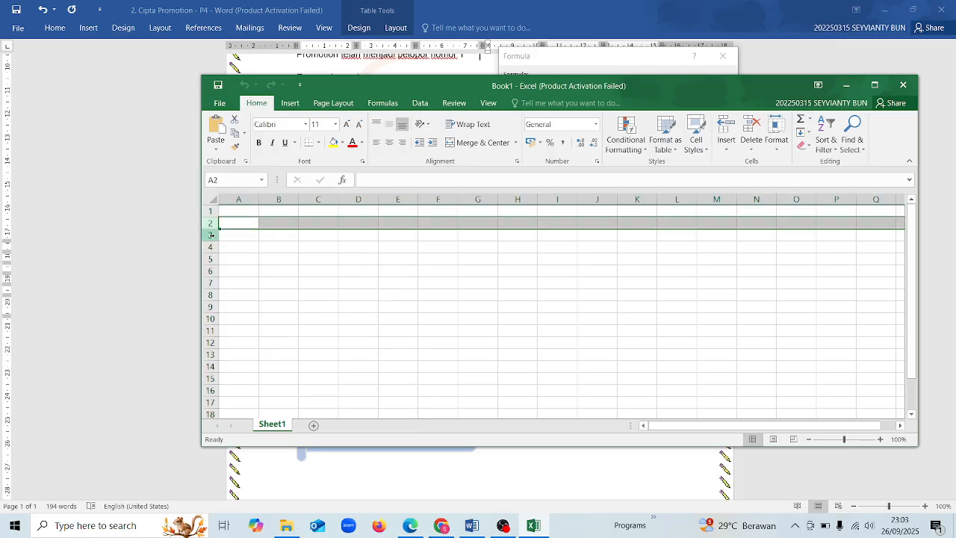
left_click(211, 235)
left_click(210, 247)
left_click(210, 260)
left_click(210, 270)
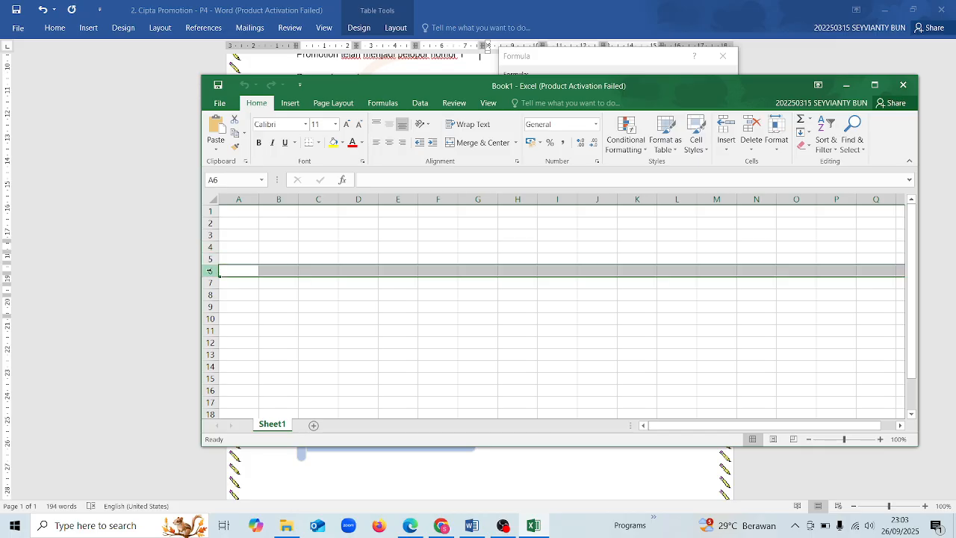
left_click_drag(212, 210, 210, 306)
left_click(318, 246)
left_click(501, 297)
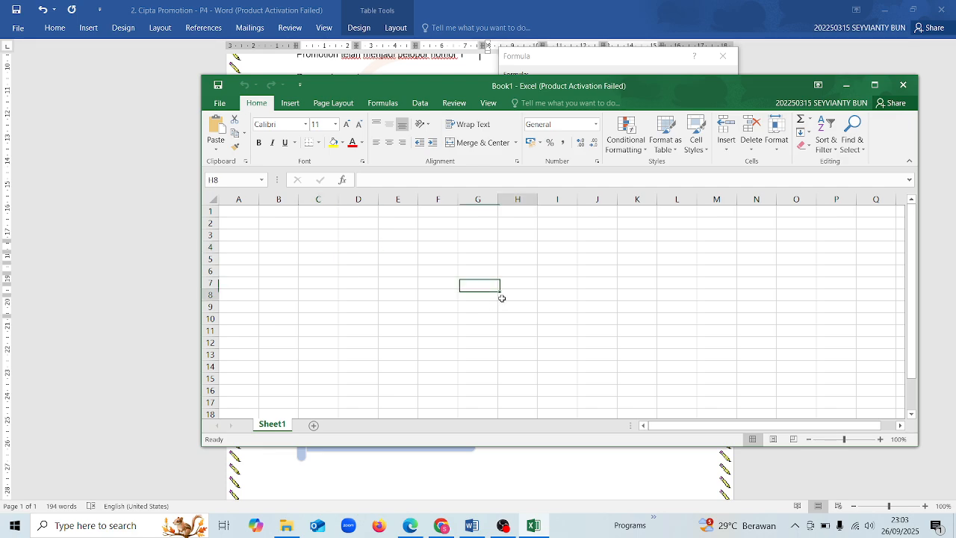
Label cells D4, B3 and A1 with "d4", "b3" and "a1", and close the workbook without saving.
left_click(351, 246)
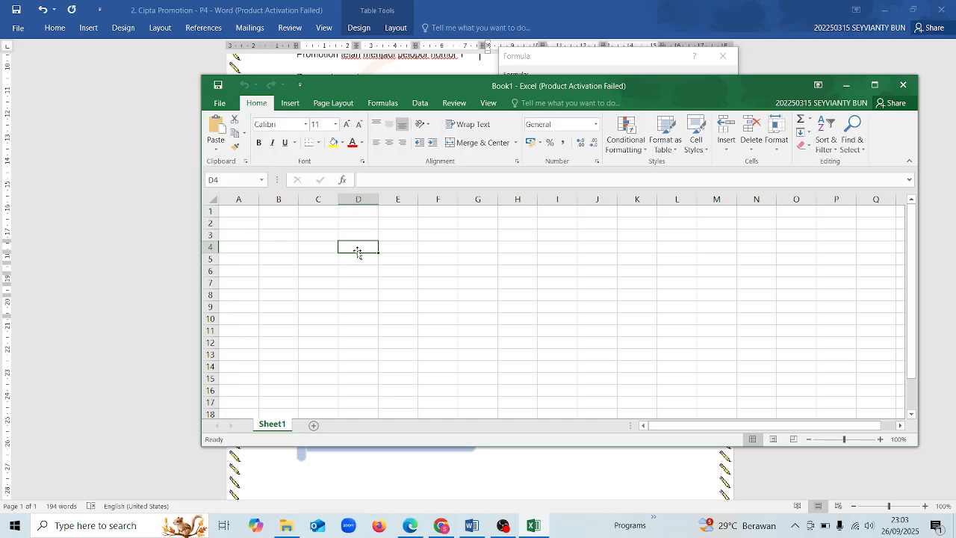
type("d4")
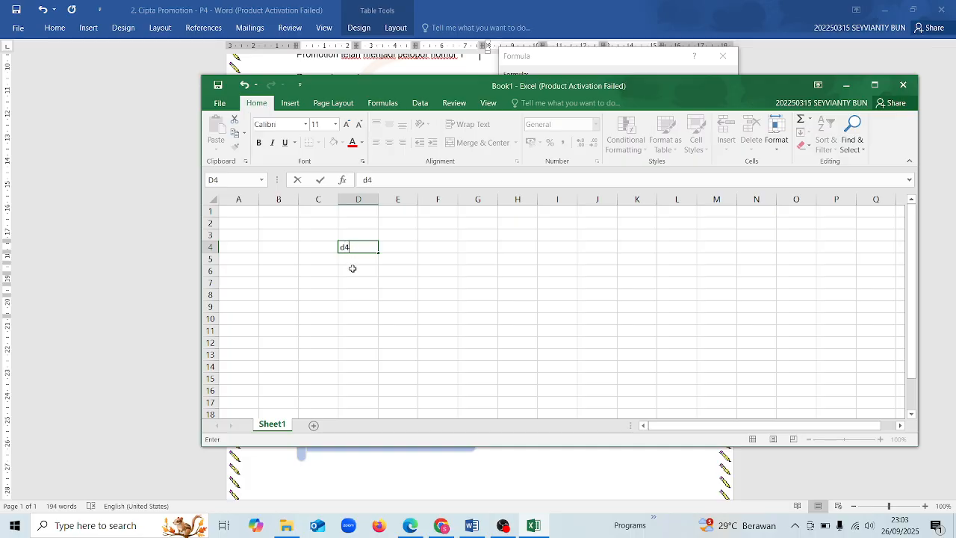
left_click(352, 269)
left_click(284, 230)
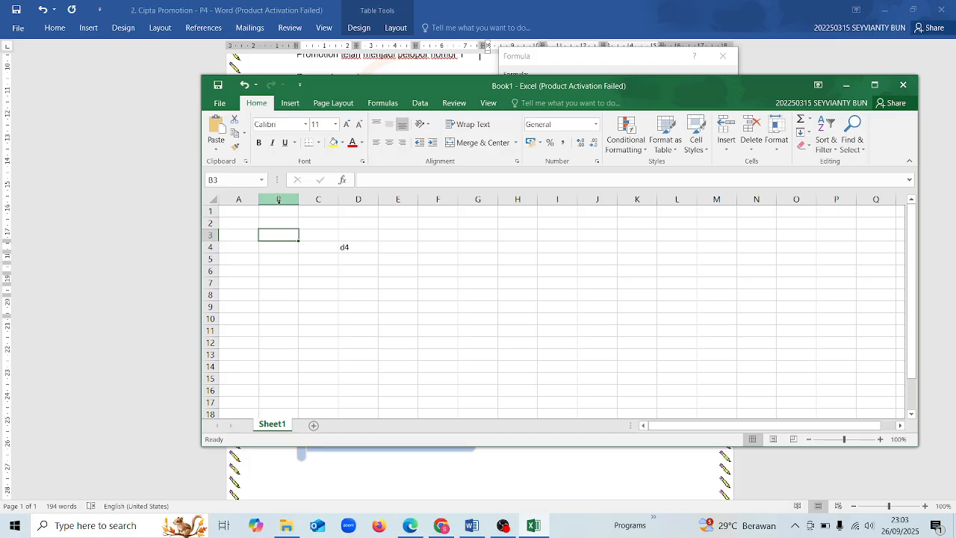
type("b3")
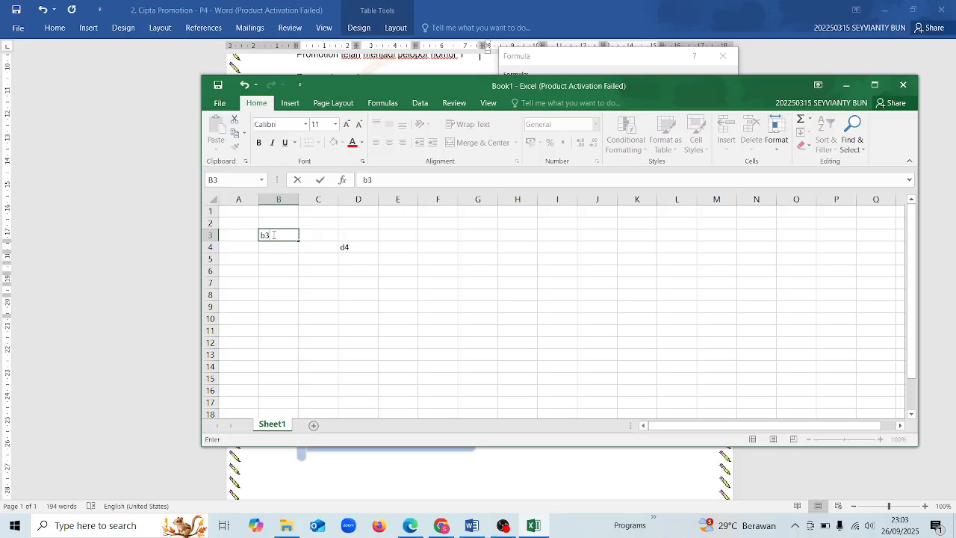
left_click(241, 213)
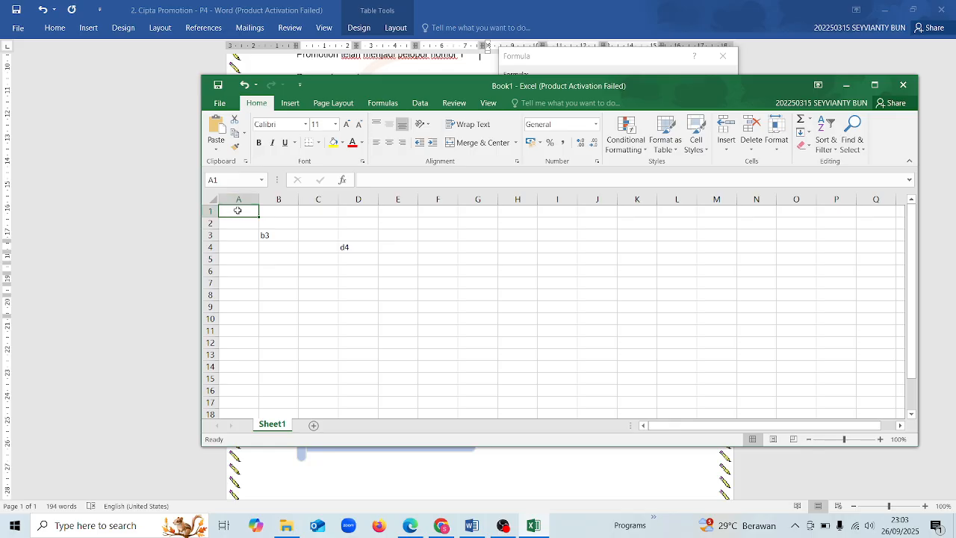
type("a1")
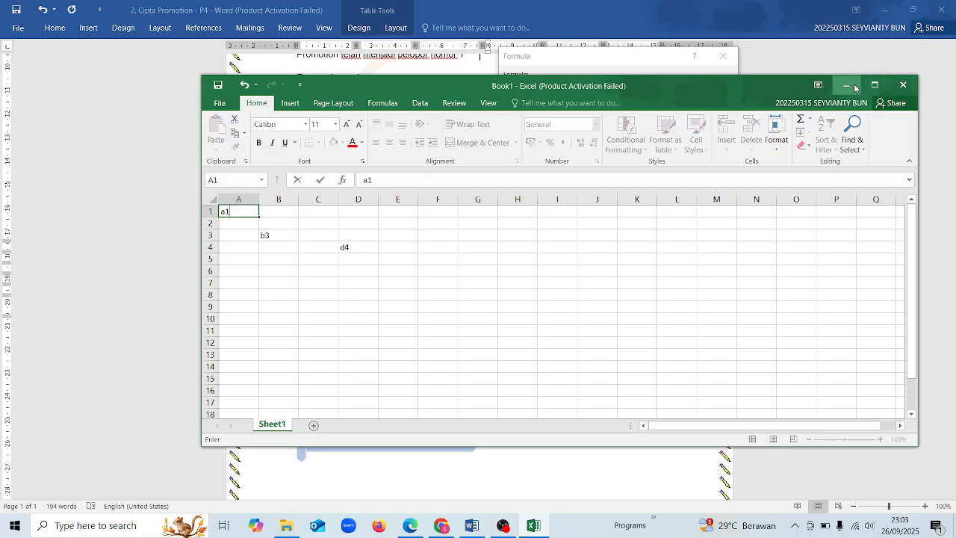
left_click(904, 85)
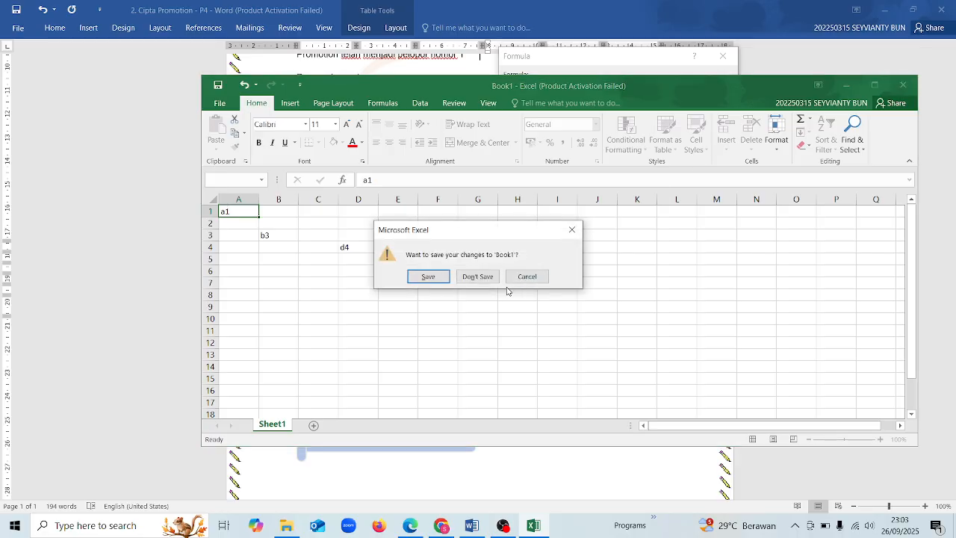
left_click(466, 275)
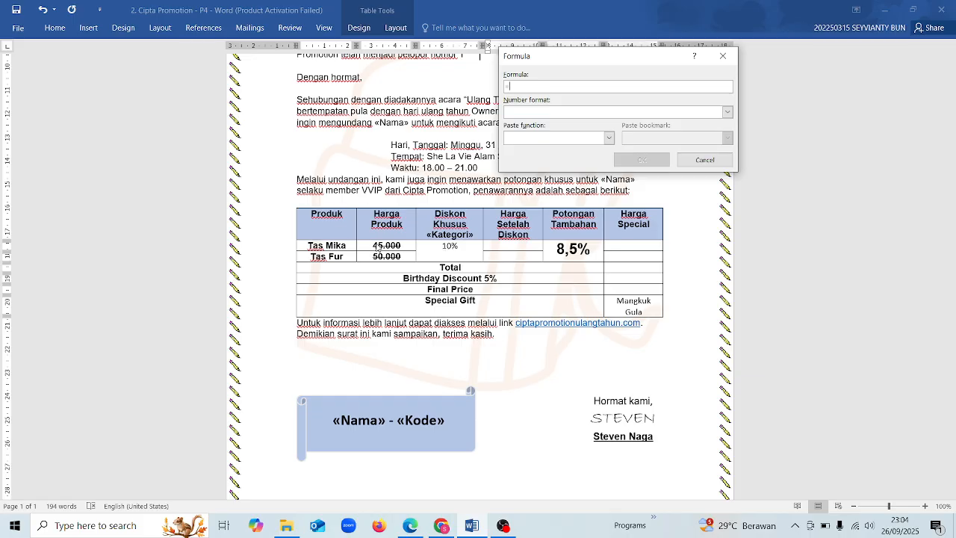
Insert the formula =B2-(B2*C2) with number format #,##0 in the Tas Mika row's "Harga Setelah Diskon" cell.
left_click(377, 247)
left_click(385, 251)
type("8")
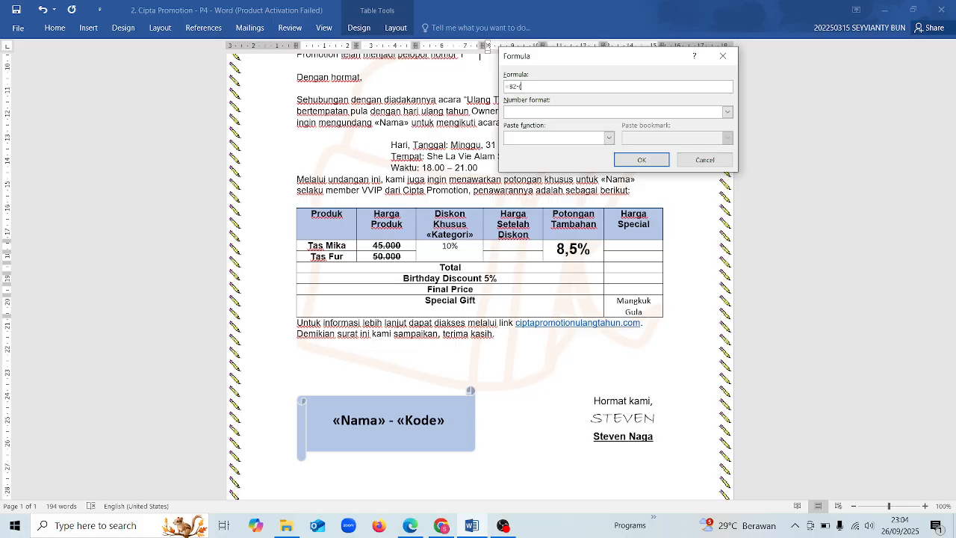
type("(B2*")
type("C2)")
left_click(726, 111)
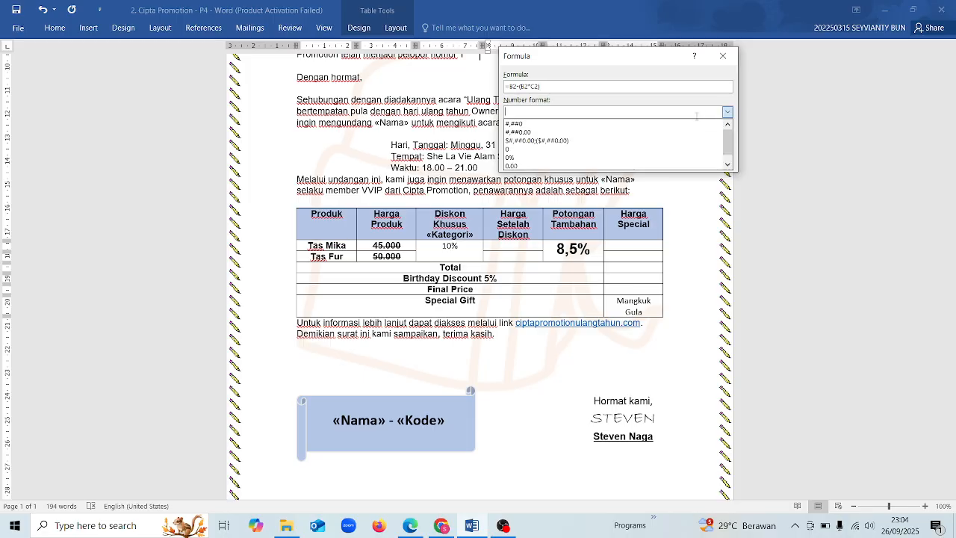
left_click(691, 124)
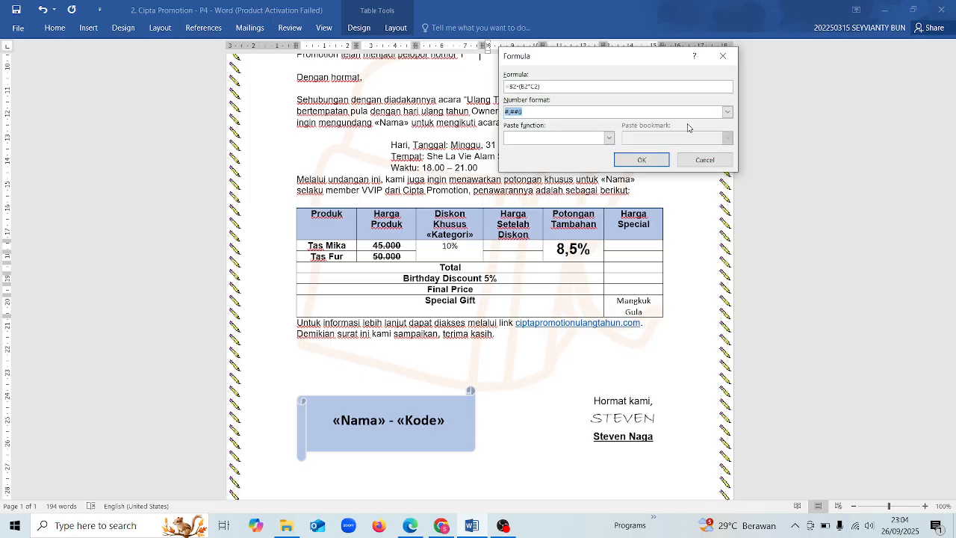
left_click(655, 162)
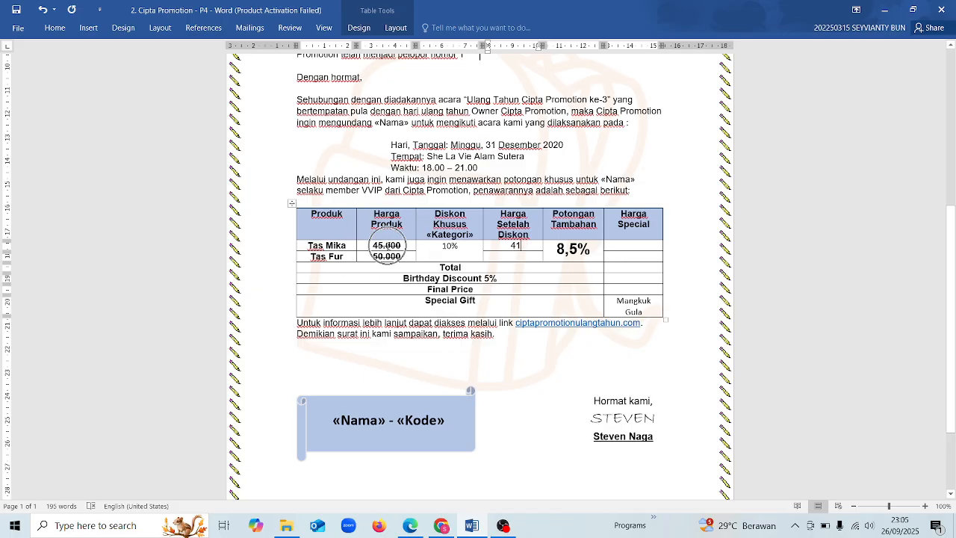
Rewrite the "Harga Produk" prices with comma separators as 45,000 for Tas Mika and 50,000 for Tas Fur.
left_click(385, 245)
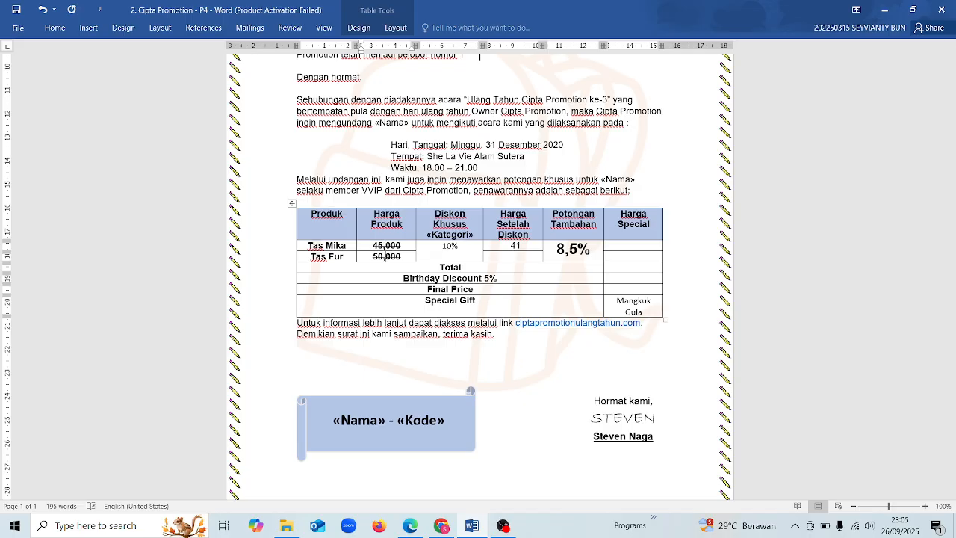
Rewrite the "Potongan Tambahan" percentage with a decimal point as 8.5%.
left_click(573, 251)
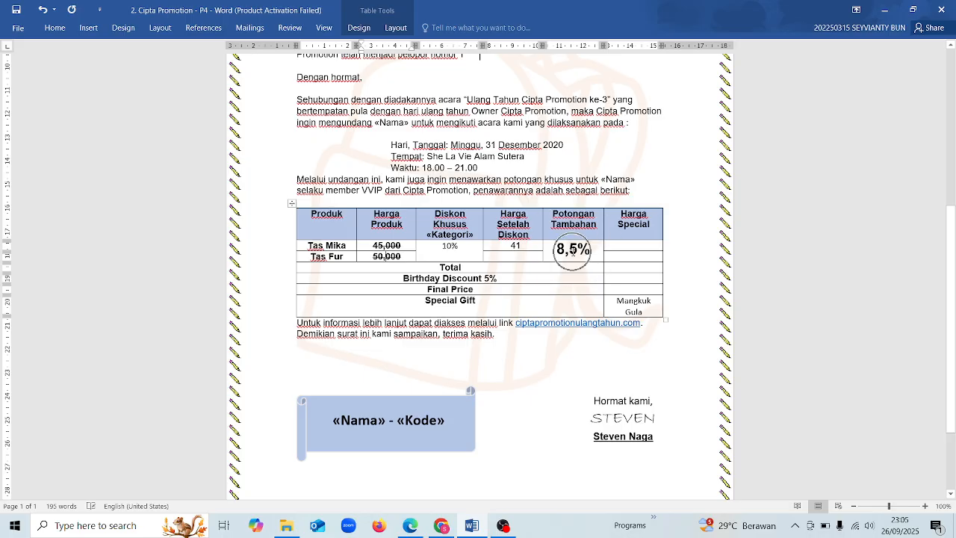
left_click(573, 251)
key("BackSpace")
type(".")
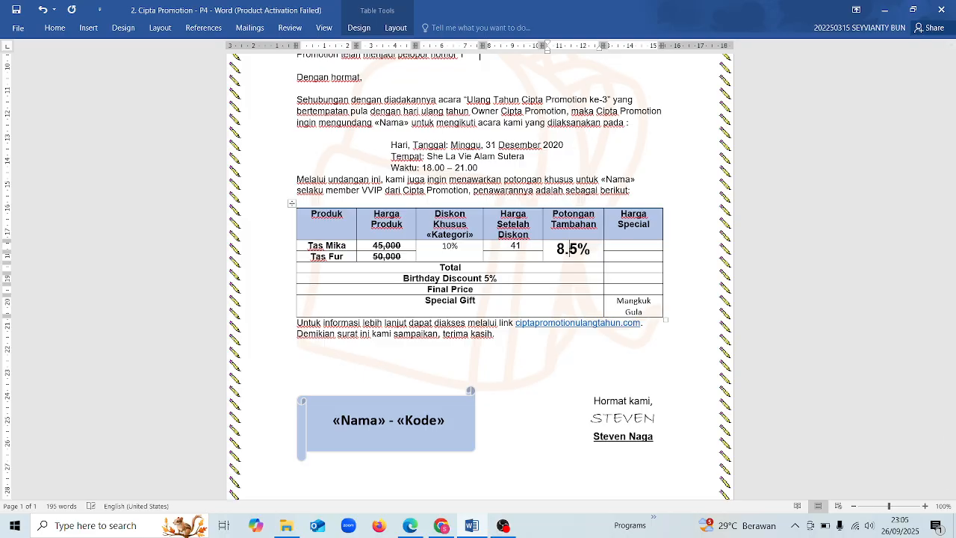
Update the formula field in the Tas Mika row's "Harga Setelah Diskon" cell so it recalculates.
right_click(520, 246)
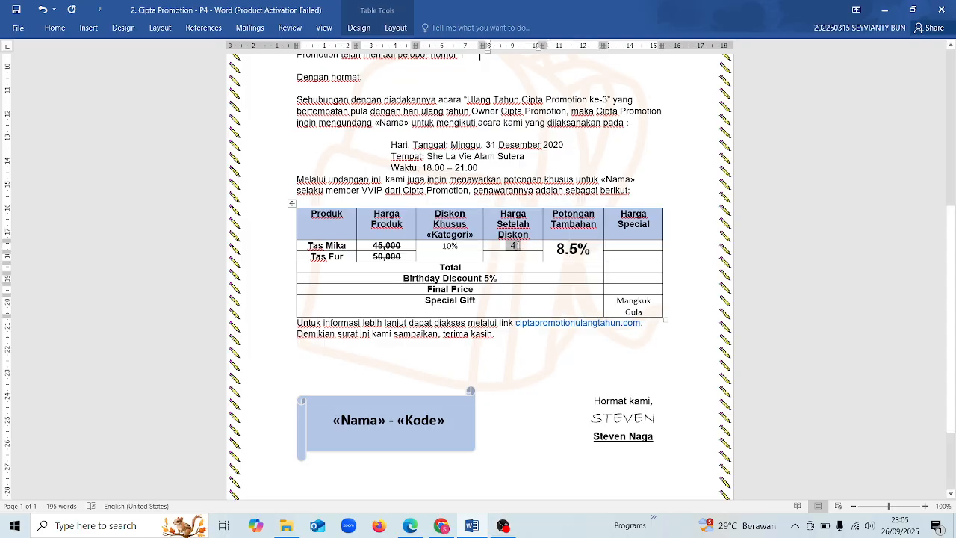
left_click(515, 248)
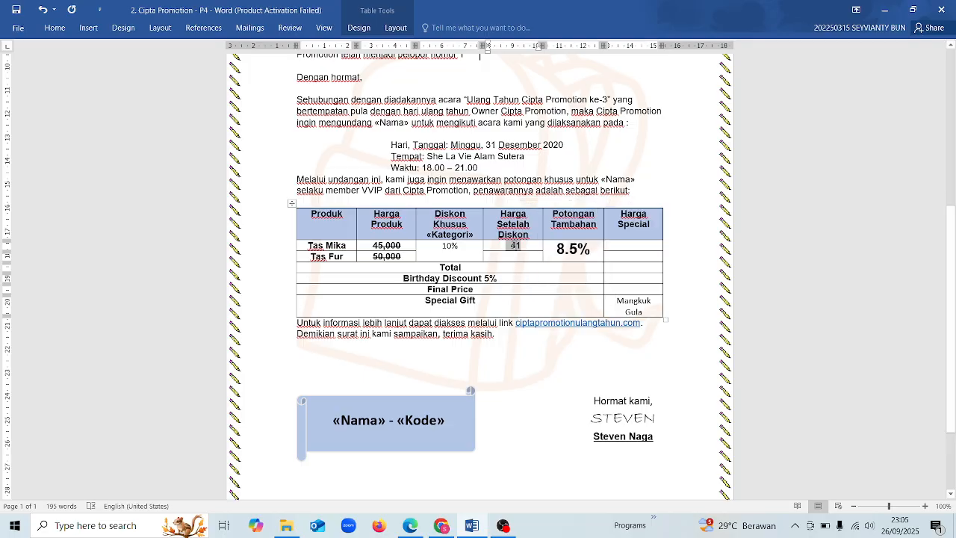
right_click(516, 247)
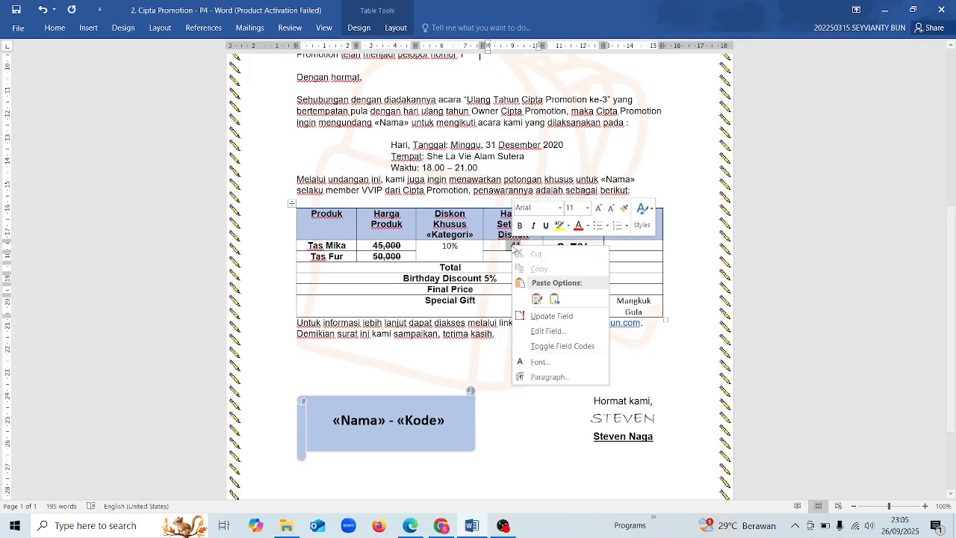
left_click(560, 320)
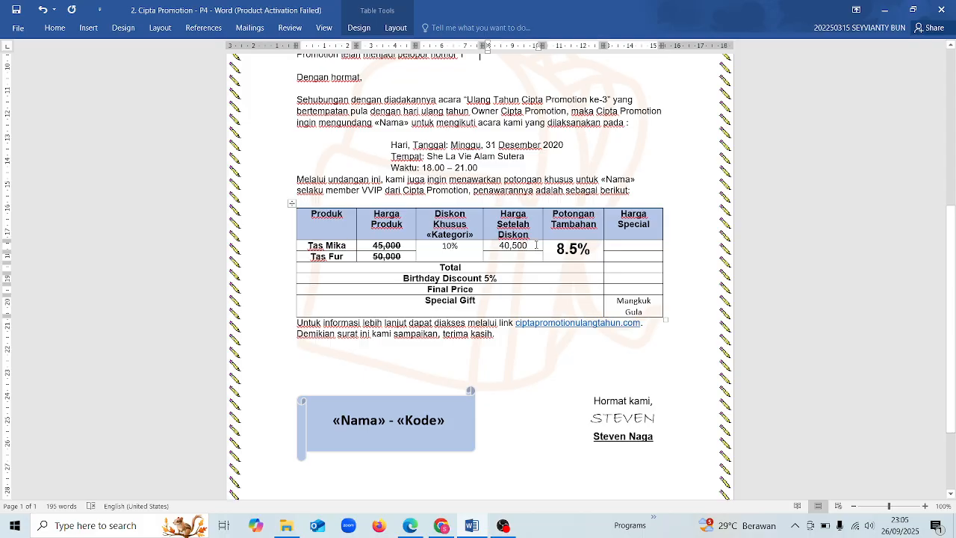
Copy the Tas Mika row's "Harga Setelah Diskon" formula field into the Tas Fur row's cell of the same column.
left_click(397, 28)
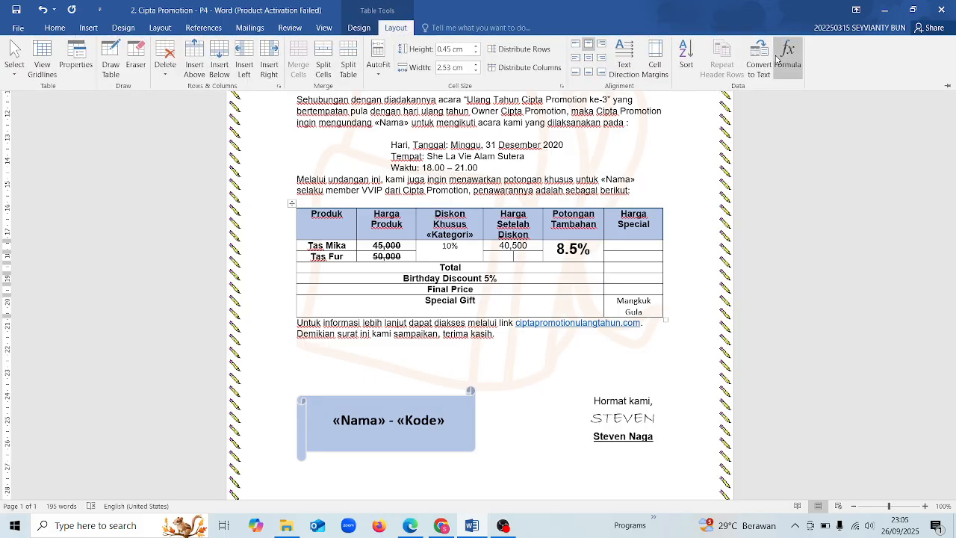
left_click(508, 265)
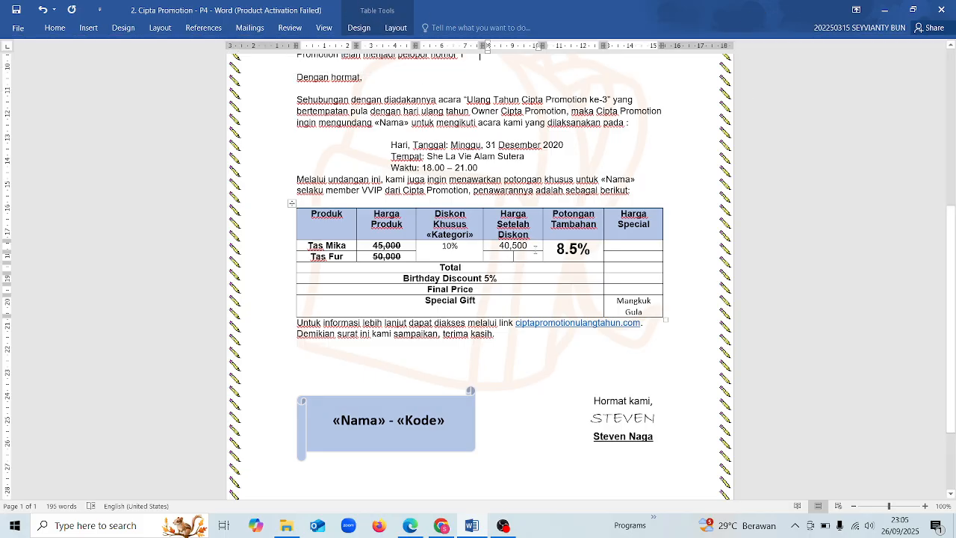
left_click_drag(534, 245, 494, 246)
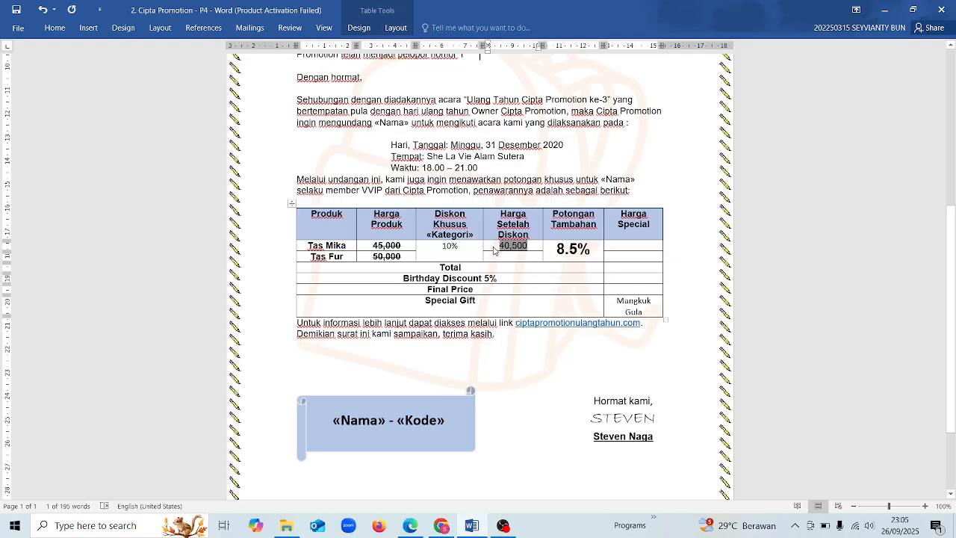
key("ctrl+c")
right_click(500, 249)
left_click(506, 325)
left_click(520, 256)
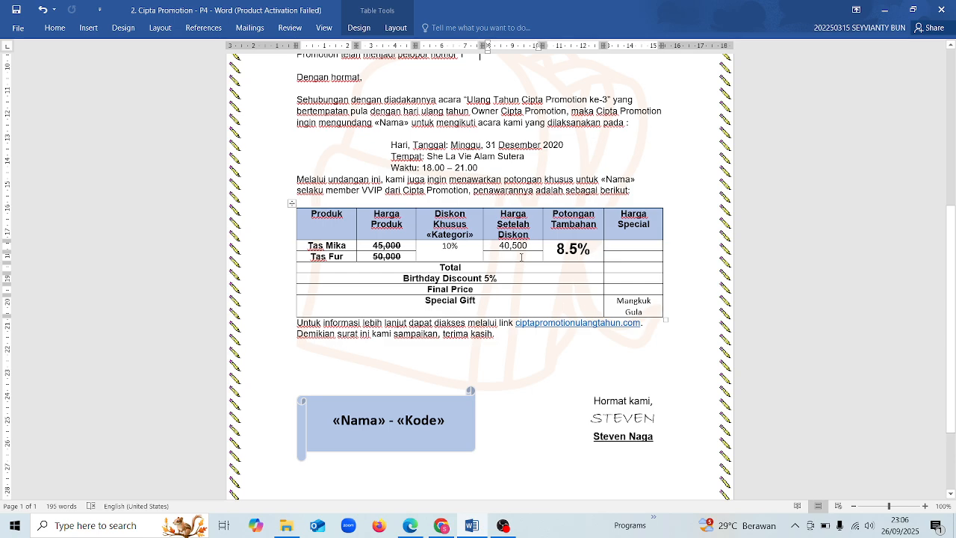
key("ctrl+v")
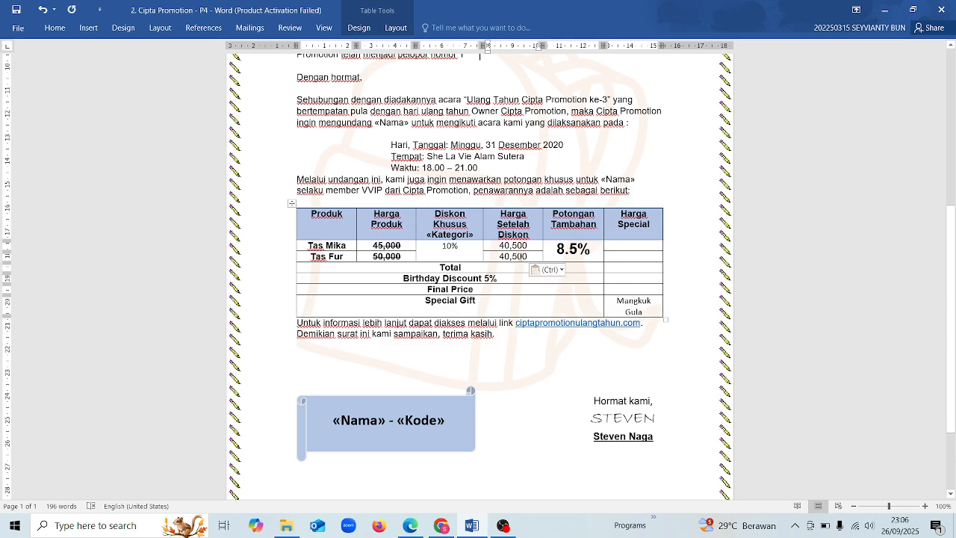
Undo the paste in the Tas Fur cell, try a text-only paste, and paste the formula field again with source formatting.
double_click(518, 256)
right_click(519, 256)
key("Escape")
key("ctrl+z")
right_click(510, 256)
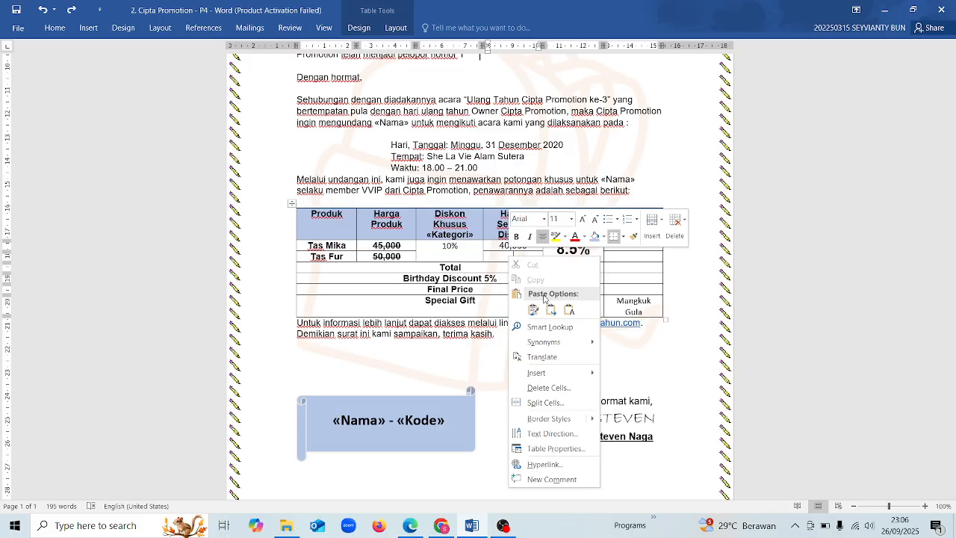
left_click(568, 309)
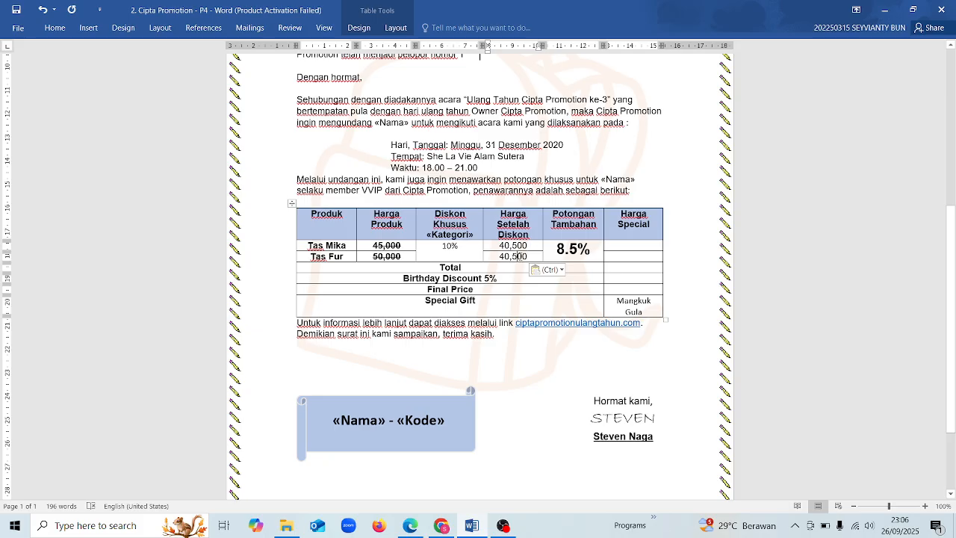
right_click(520, 256)
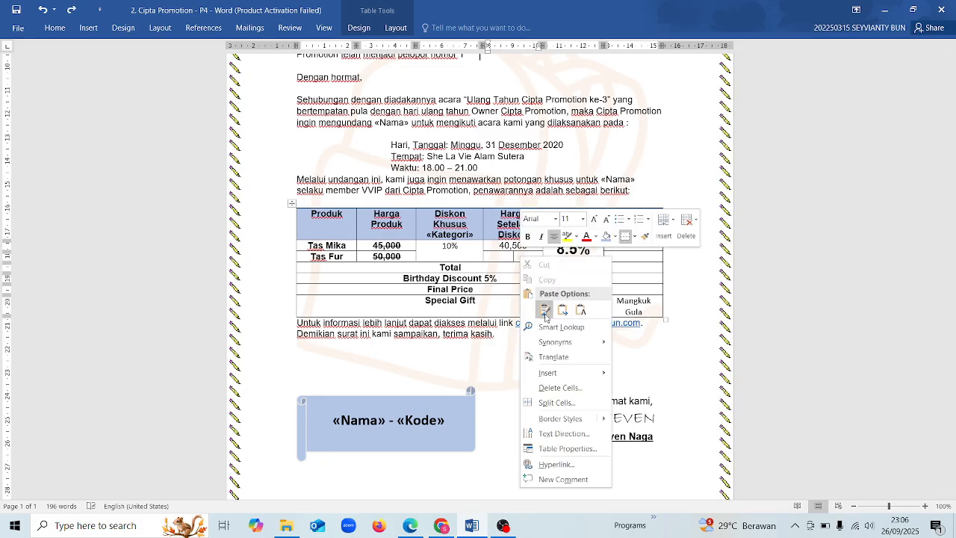
left_click(544, 310)
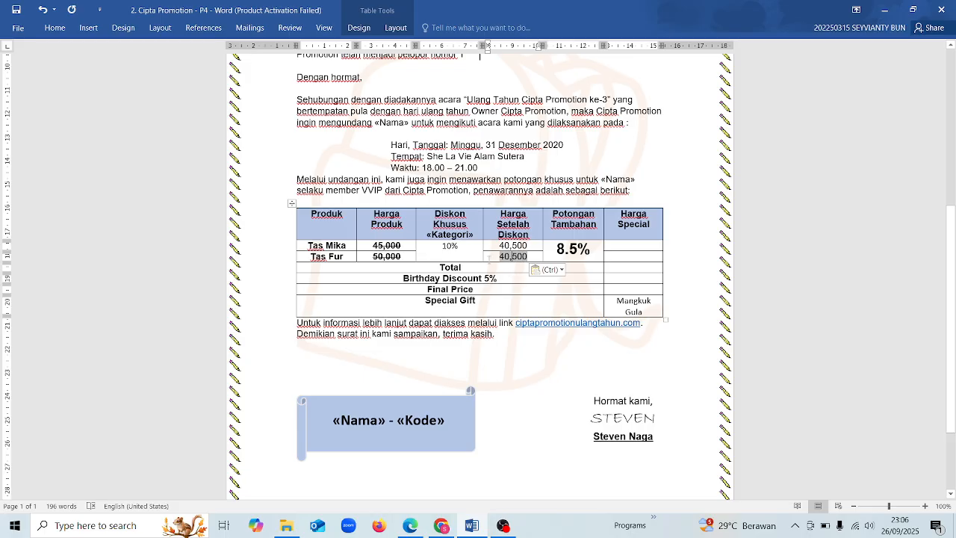
Show the field code in the Tas Fur row's "Harga Setelah Diskon" cell and change both B2 references to B3, giving =B3-(B3*C2).
left_click_drag(495, 256, 530, 256)
left_click(530, 257)
double_click(518, 257)
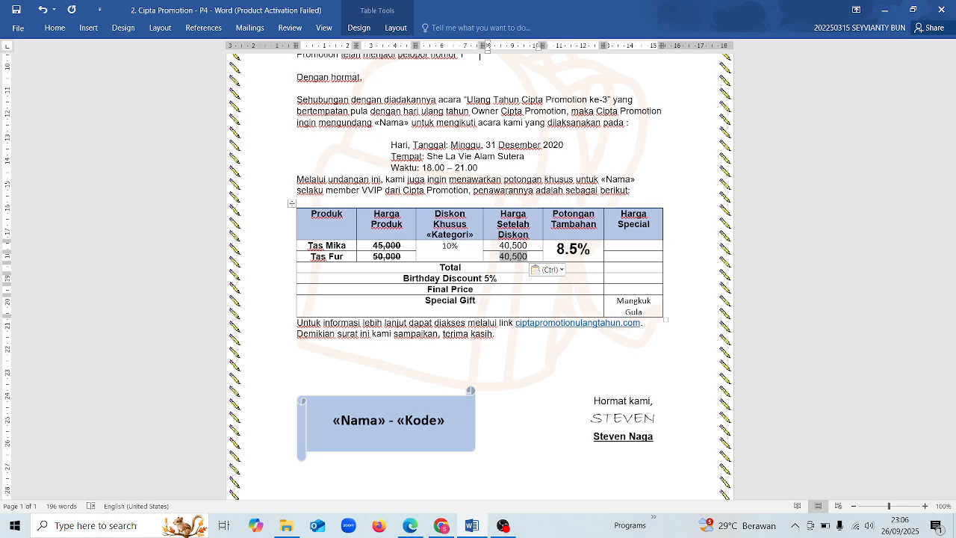
right_click(519, 256)
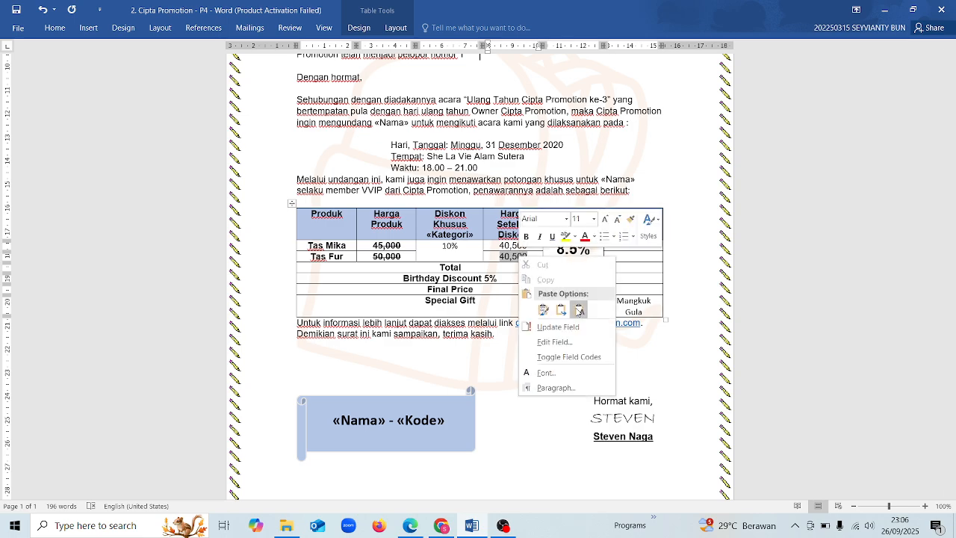
left_click(568, 357)
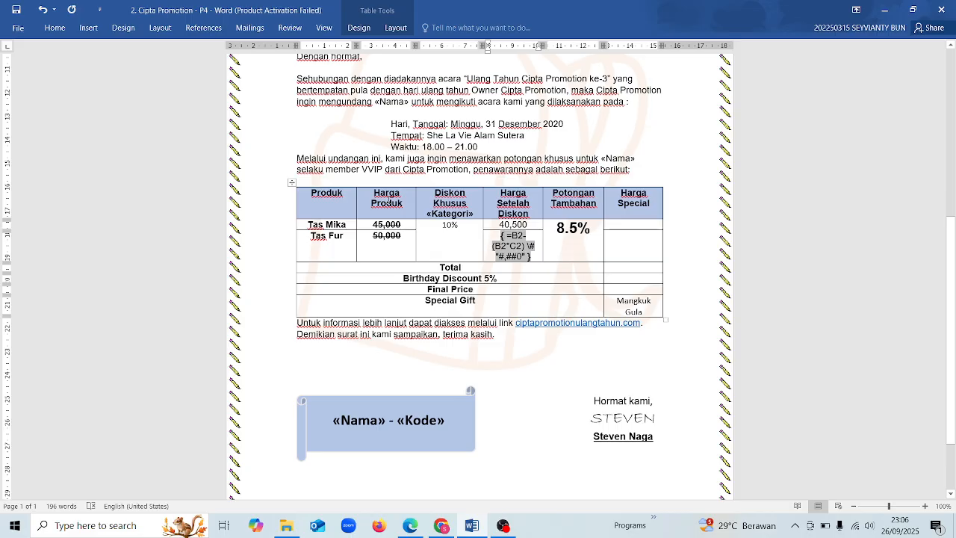
left_click(385, 249)
left_click(523, 235)
key("BackSpace")
type("3")
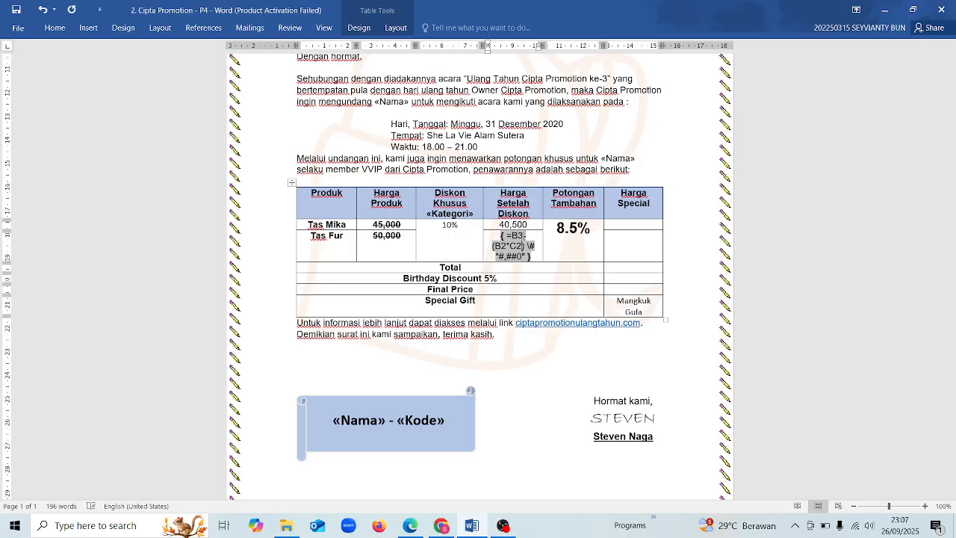
key("BackSpace")
type("3")
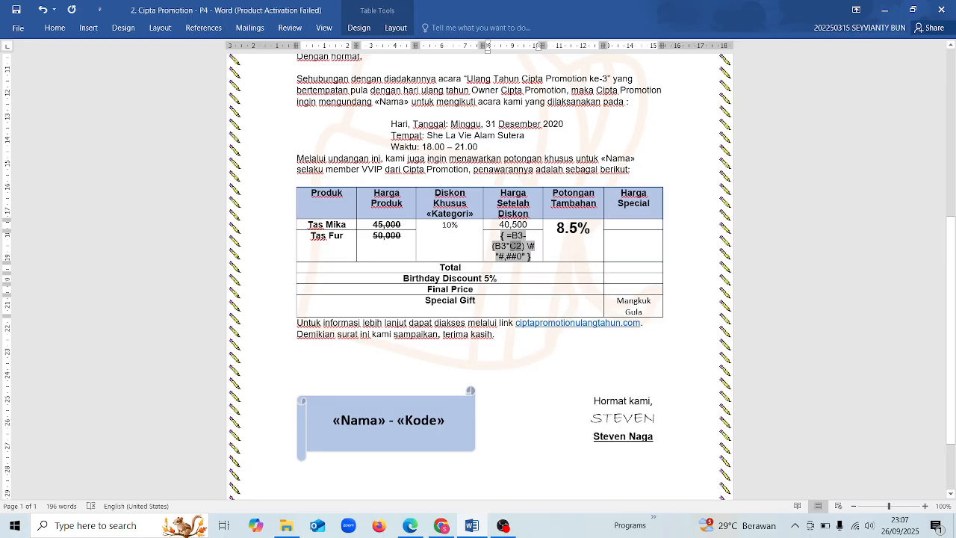
Keep the C2 reference in the Tas Fur discounted-price formula and update the field to recalculate it.
double_click(514, 246)
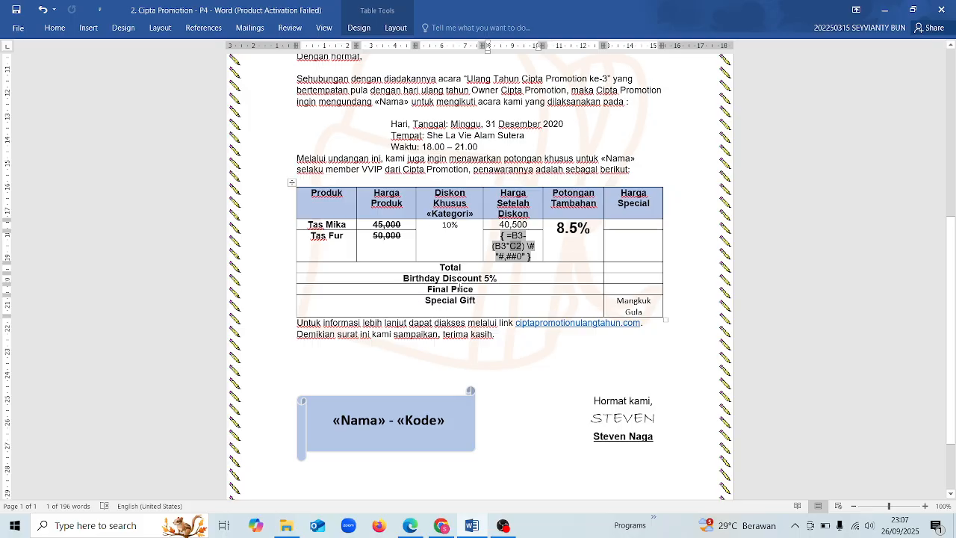
left_click(451, 227)
right_click(521, 251)
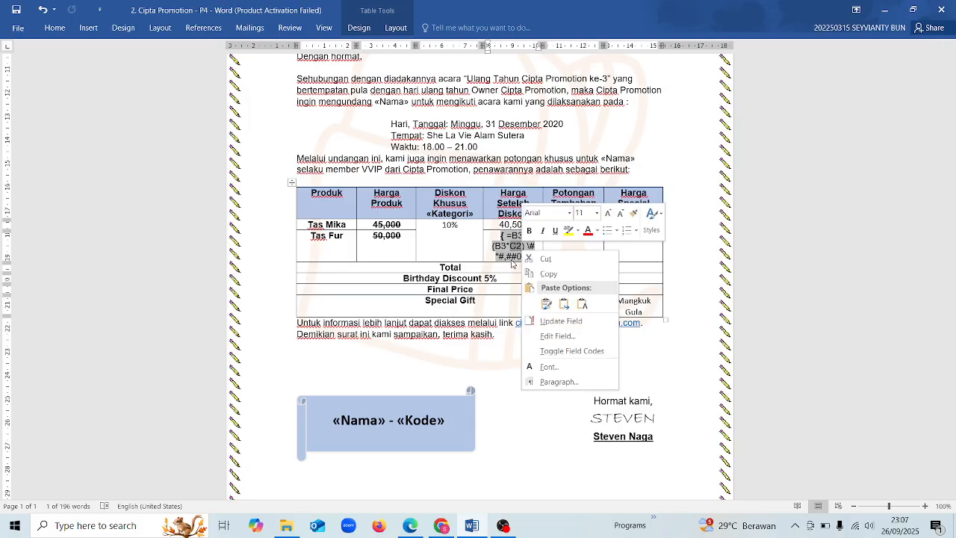
left_click(570, 322)
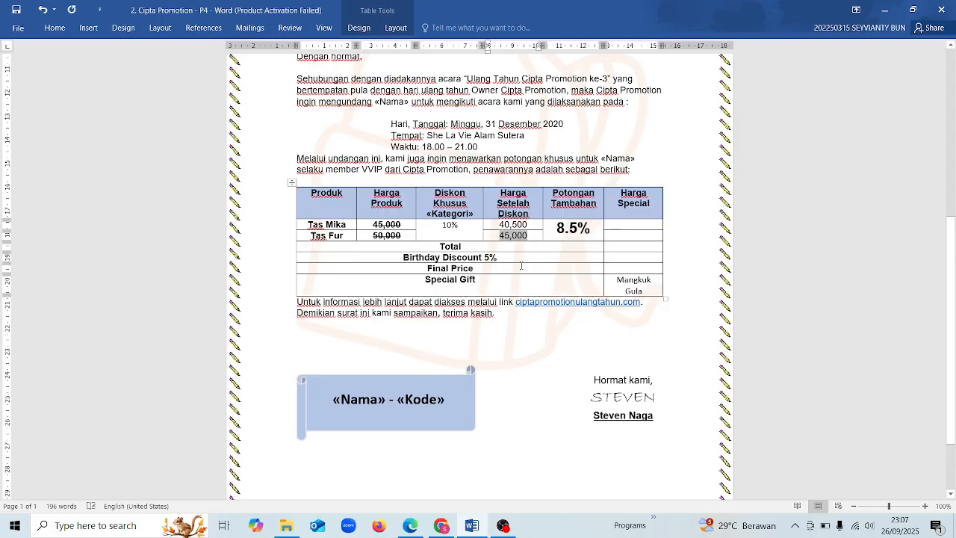
double_click(498, 236)
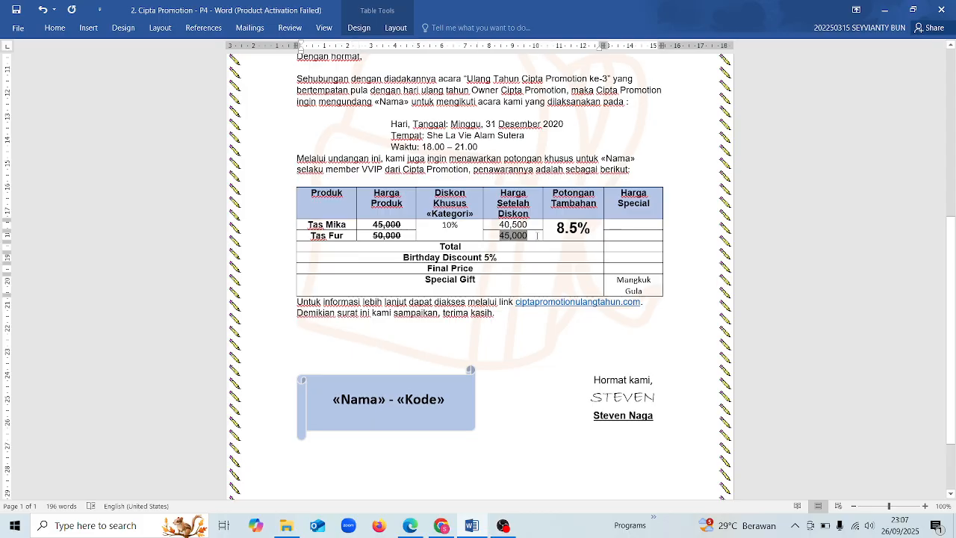
Copy the Tas Mika row's "Harga Setelah Diskon" formula field into that row's "Harga Special" cell.
scroll(598, 296, "up", 1)
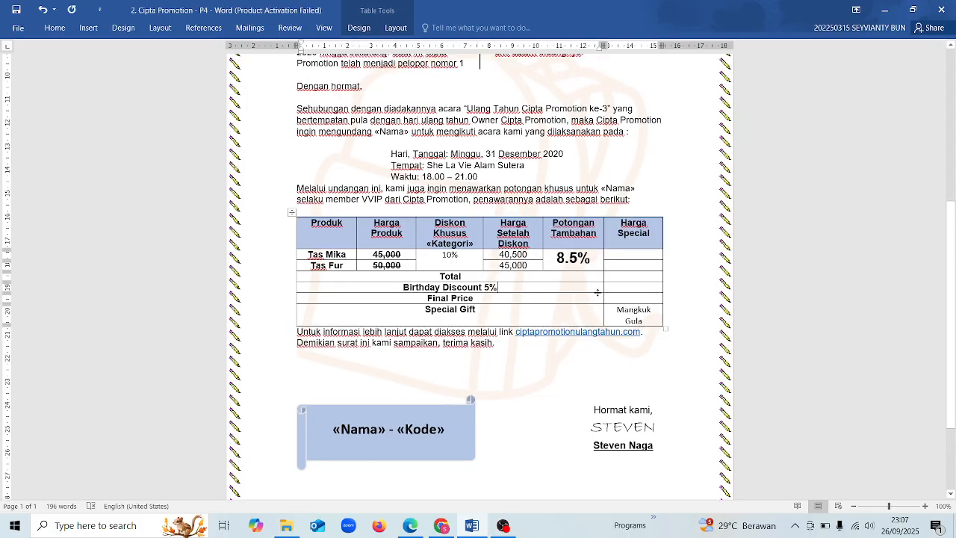
left_click(644, 254)
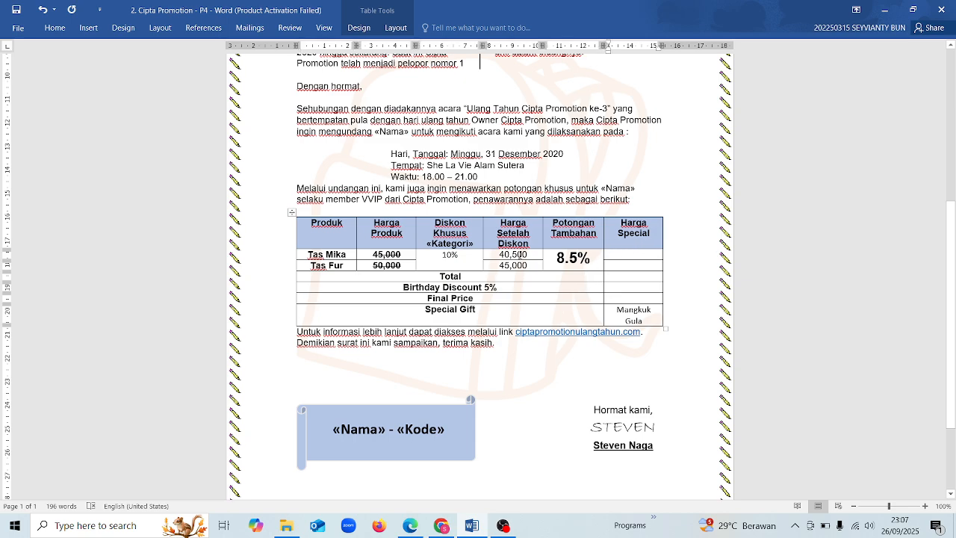
left_click_drag(526, 255, 497, 254)
key("ctrl+c")
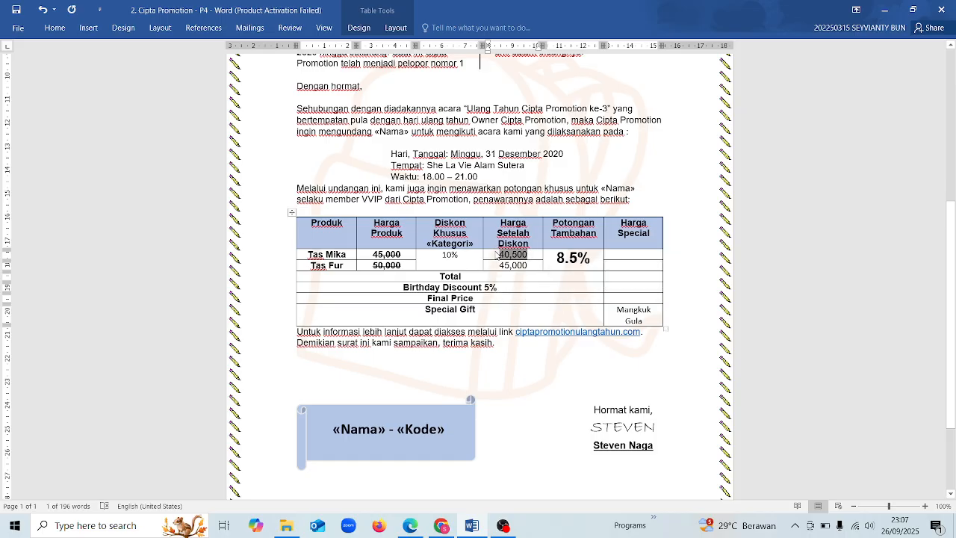
left_click(655, 266)
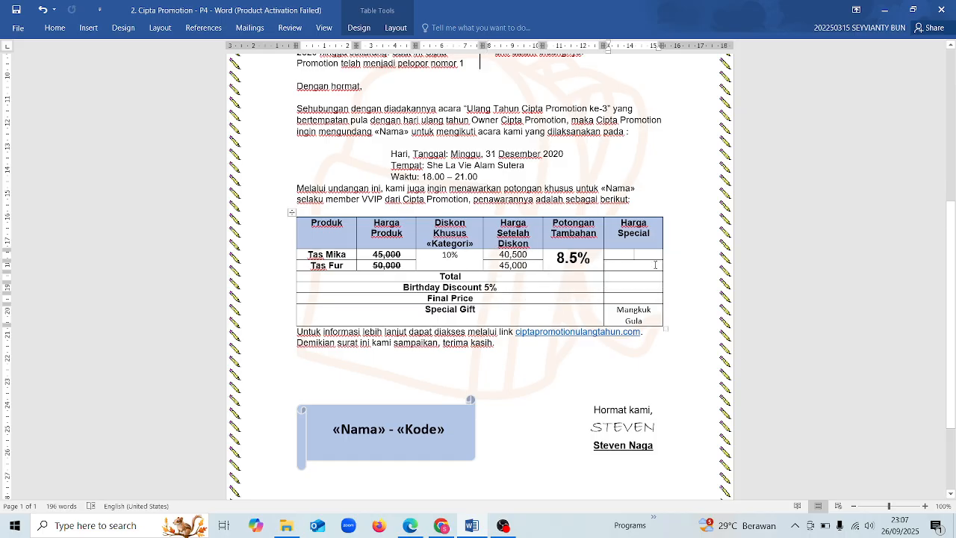
key("ctrl+v")
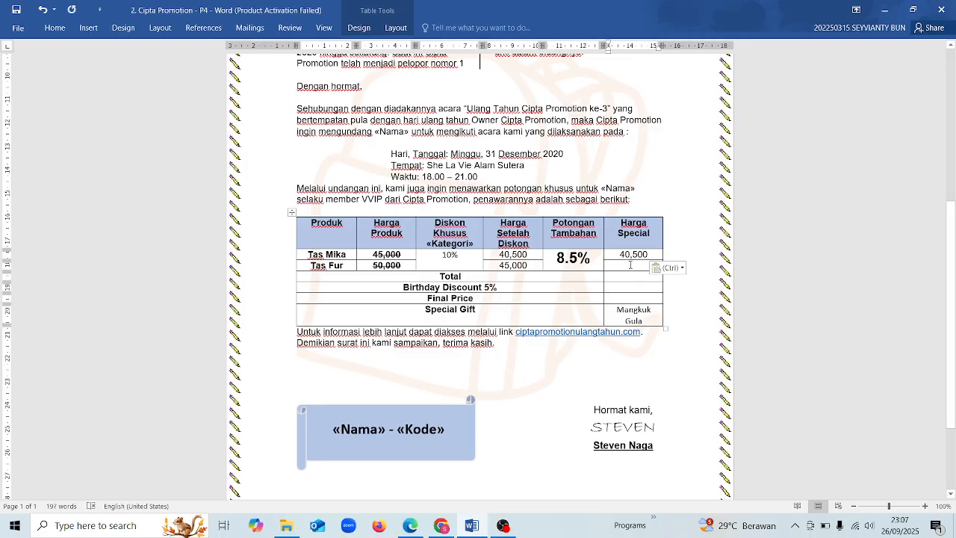
Show the field code in the Tas Mika row's "Harga Special" cell and change both B2 references to D2.
double_click(634, 256)
right_click(631, 250)
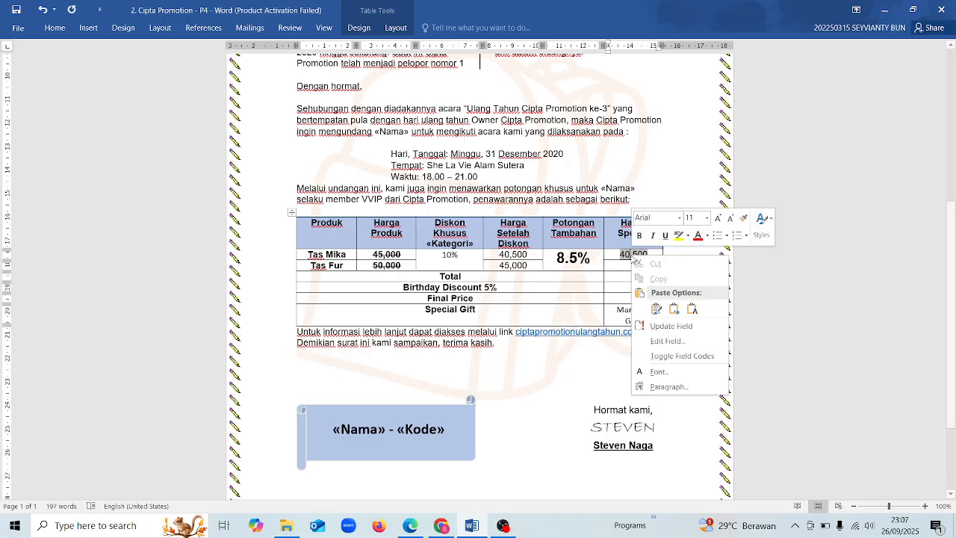
left_click(673, 363)
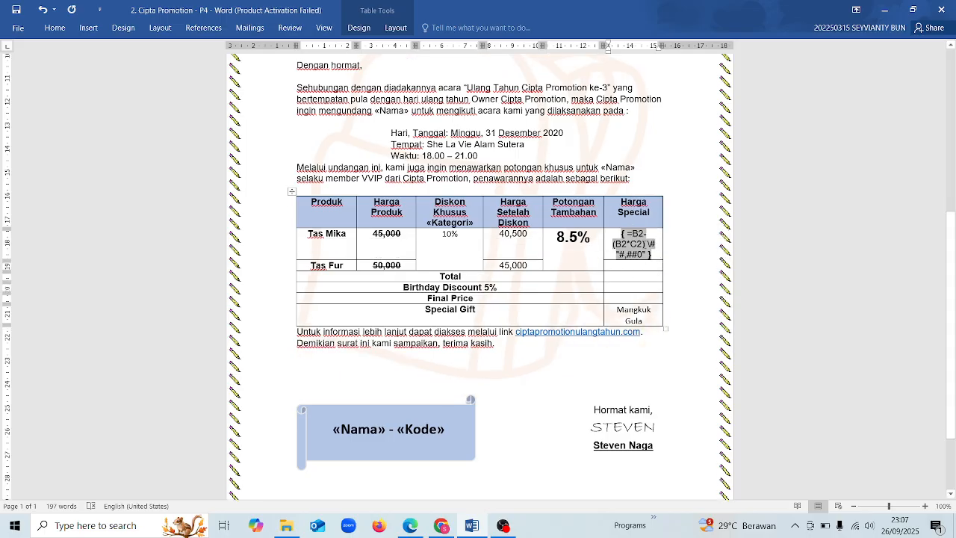
scroll(652, 296, "up", 2)
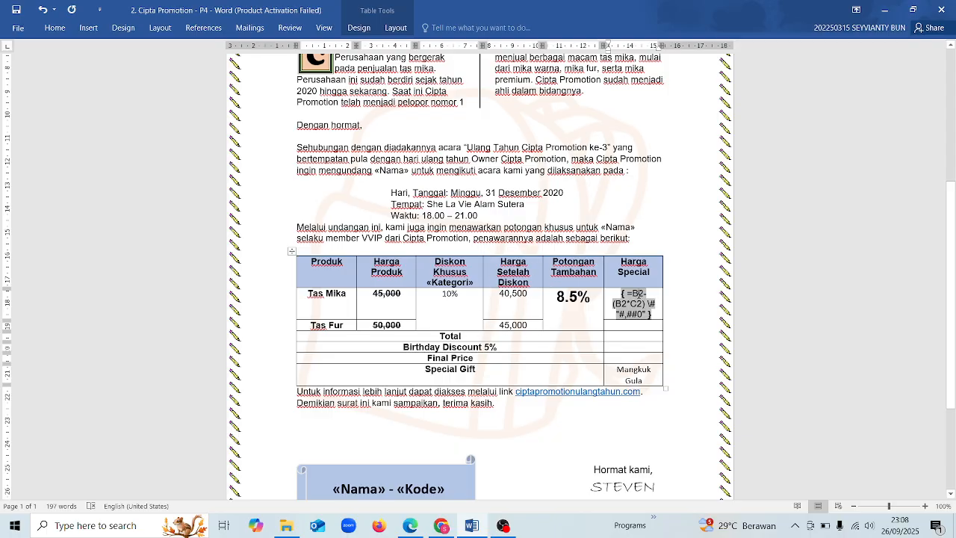
key("BackSpace")
type("D")
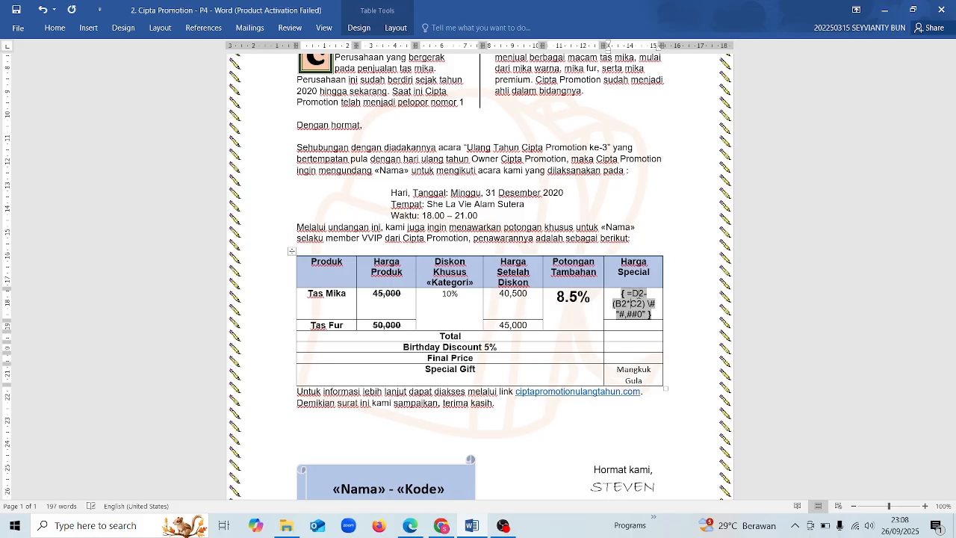
key("BackSpace")
type("D")
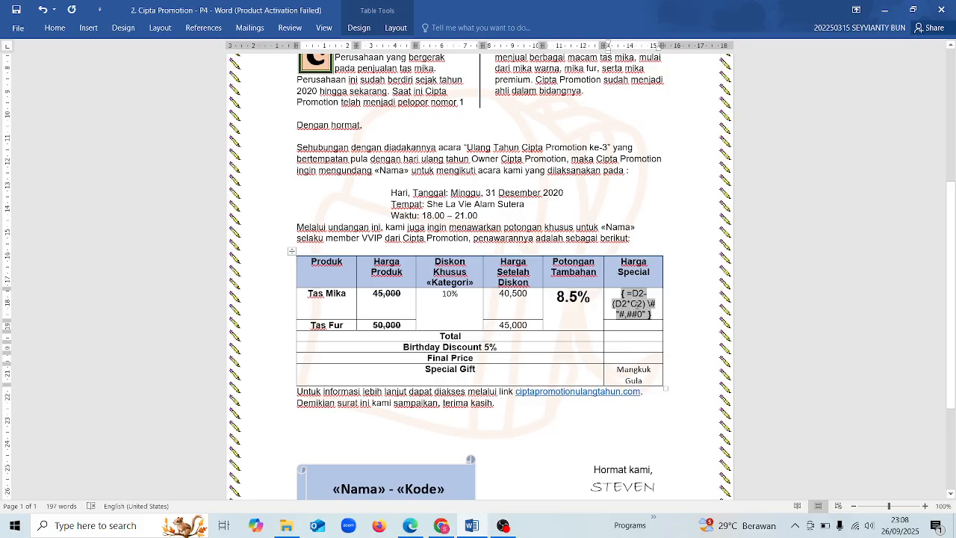
Replace C2 with E2 in the Tas Mika special-price formula, giving =D2-(D2*E2), and update the field to recalculate it.
left_click_drag(637, 304, 631, 304)
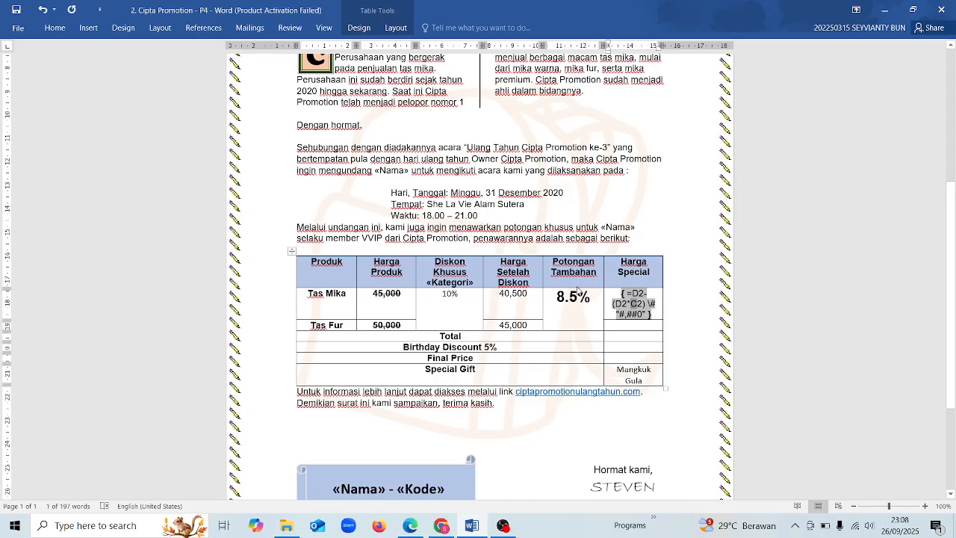
left_click(639, 304)
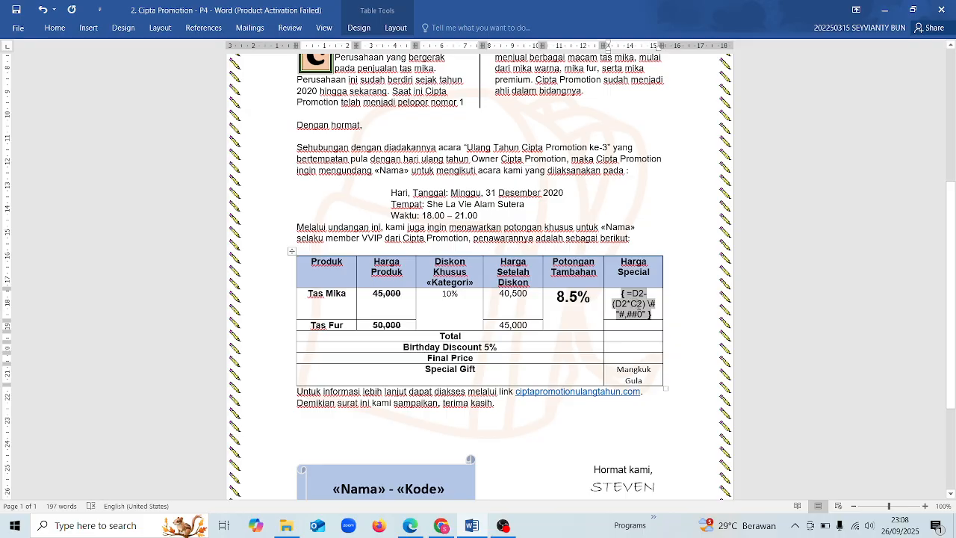
key("BackSpace")
type("E")
right_click(626, 302)
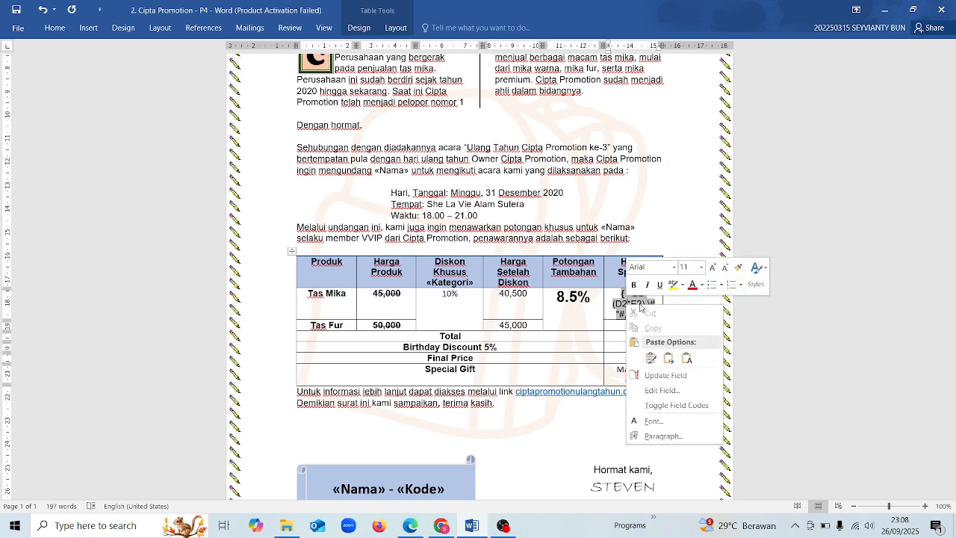
left_click(701, 405)
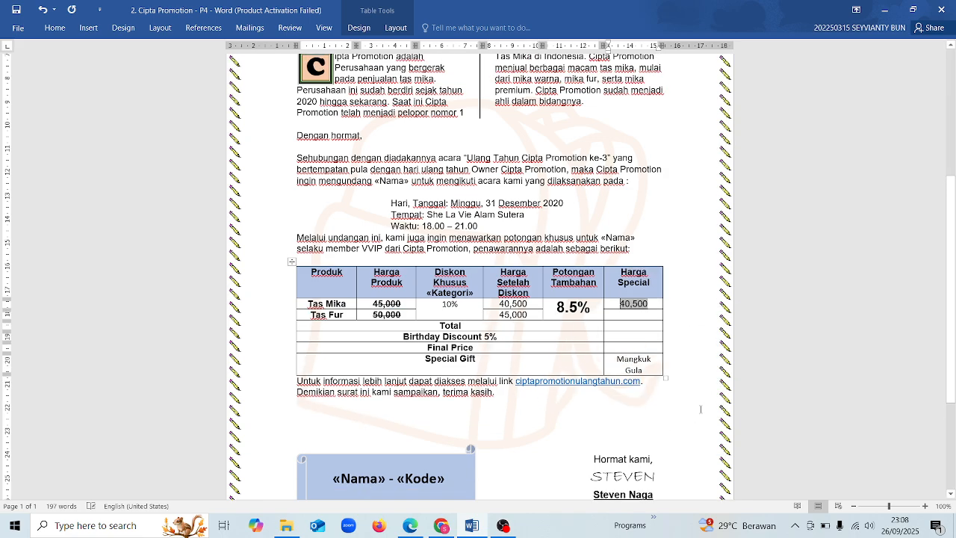
right_click(636, 304)
left_click(688, 381)
right_click(641, 304)
left_click(666, 377)
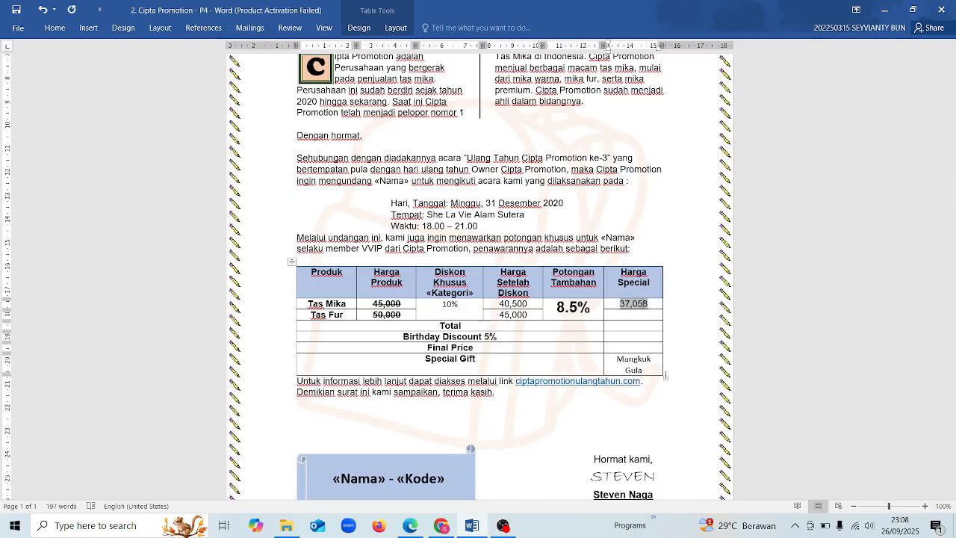
Copy the Tas Mika row's "Harga Special" formula field into the Tas Fur row's "Harga Special" cell.
left_click(634, 314)
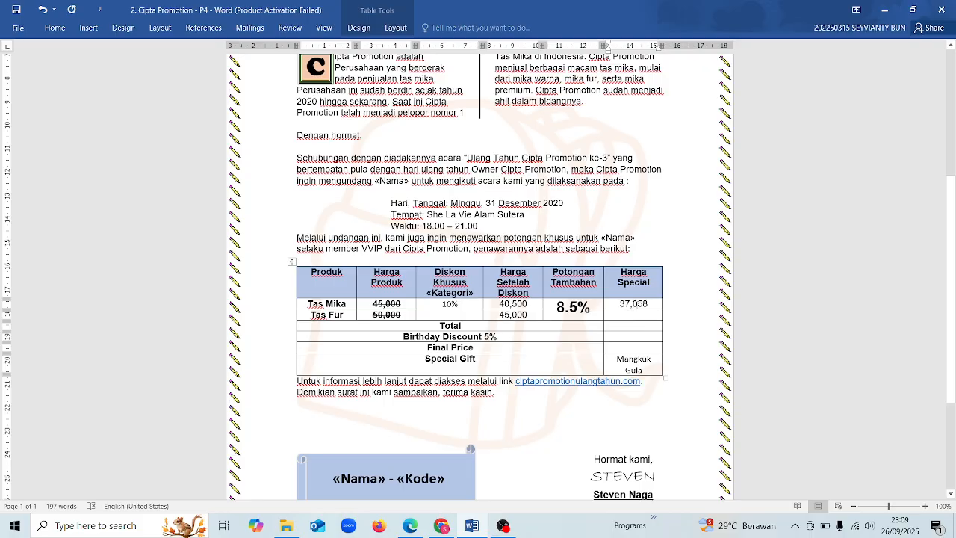
left_click_drag(654, 304, 613, 304)
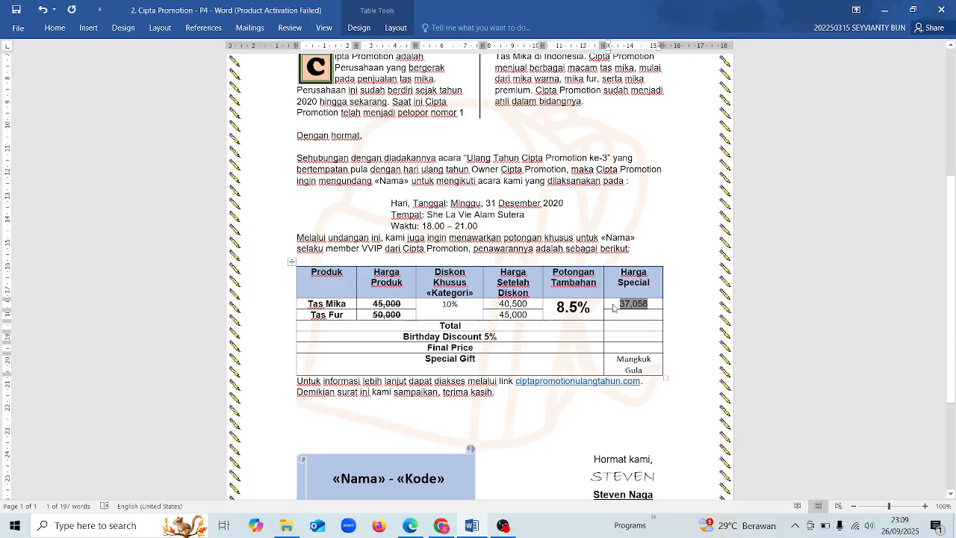
left_click(632, 317)
key("ctrl+v")
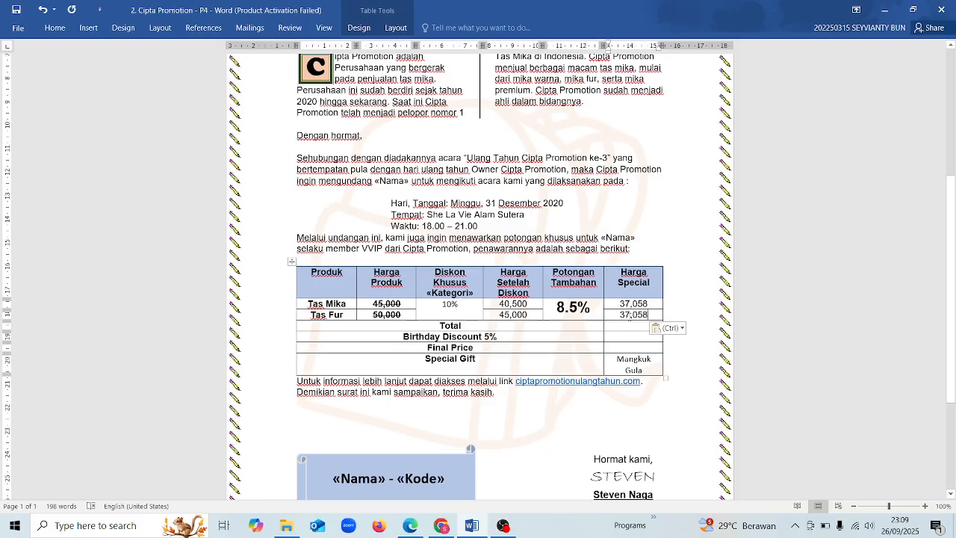
Change both D2 references to D3 in the Tas Fur special-price field code, giving =D3-(D3*E2), and update the field.
right_click(630, 318)
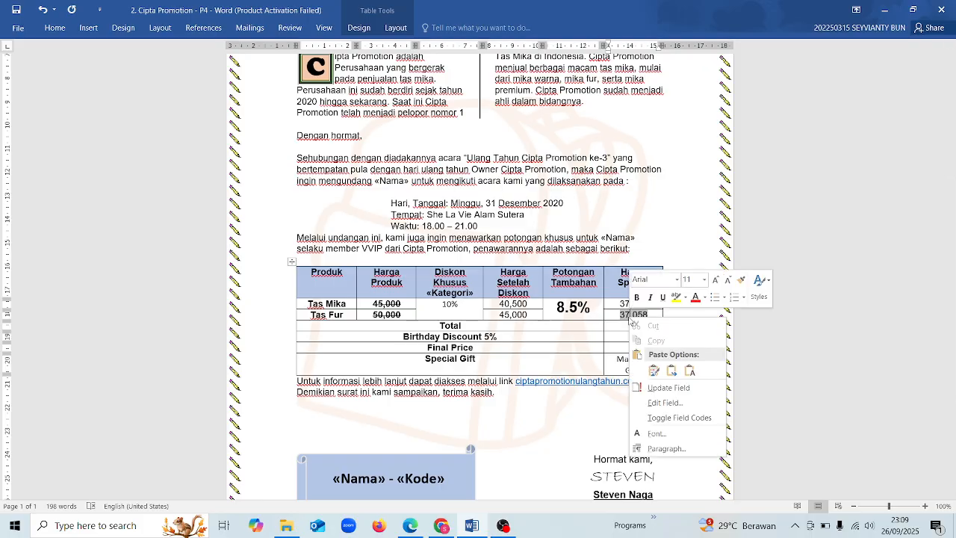
left_click(677, 420)
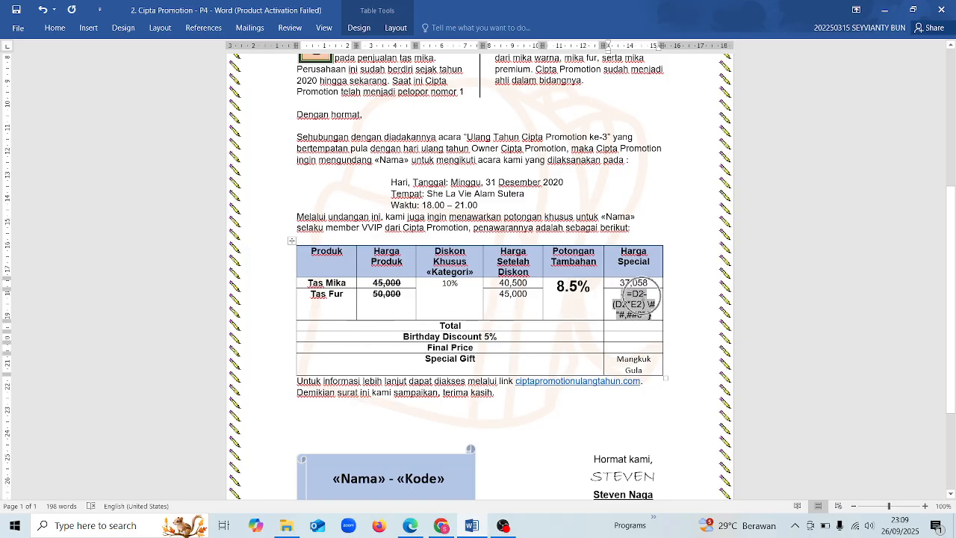
key("BackSpace")
type("3")
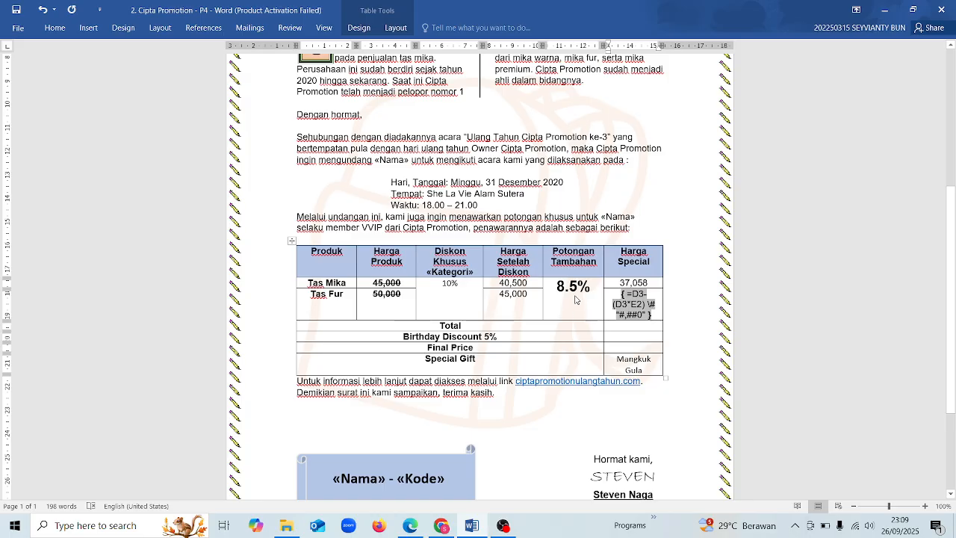
right_click(648, 312)
left_click(704, 408)
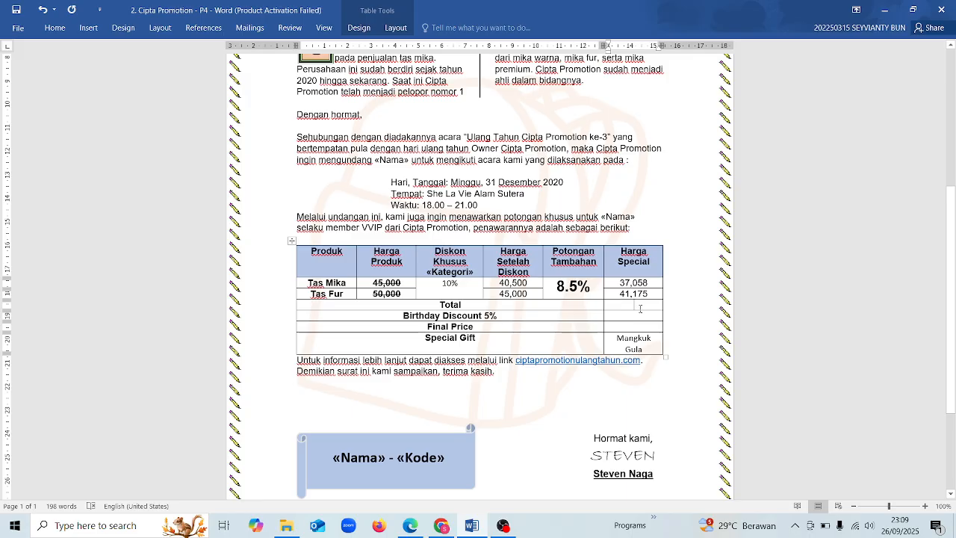
Insert the formula =SUM(ABOVE) with number format #,##0 in the Total row's value cell, keeping the ribbon pinned open.
left_click(657, 319)
left_click(387, 29)
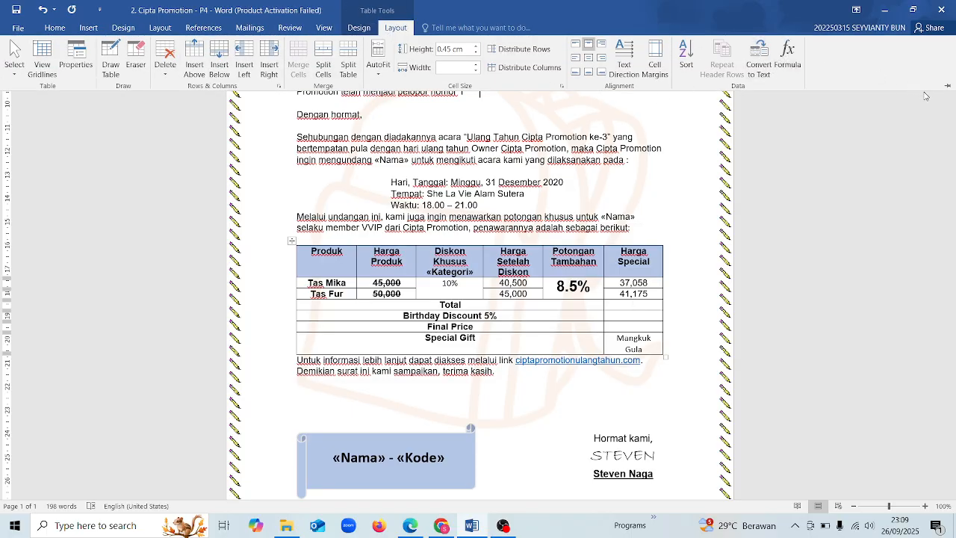
left_click(949, 86)
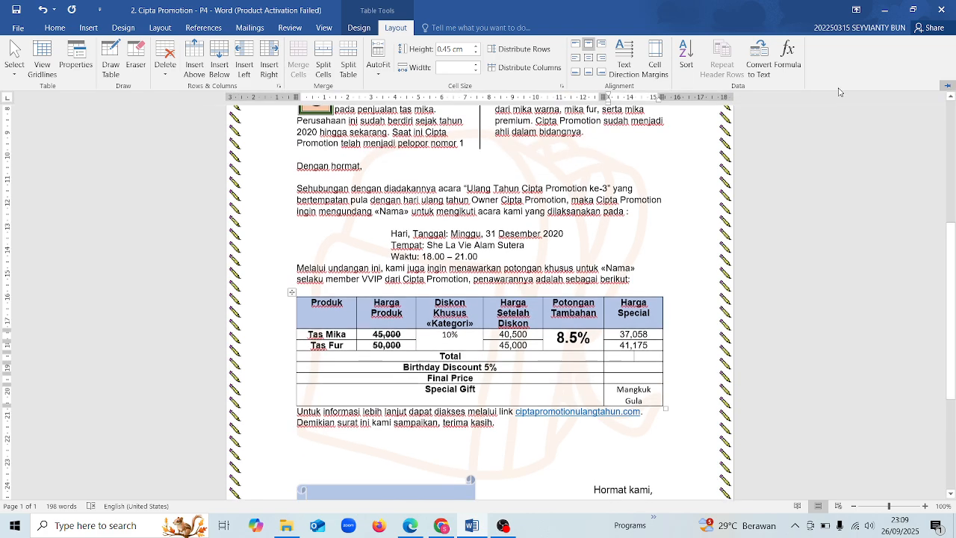
left_click(784, 56)
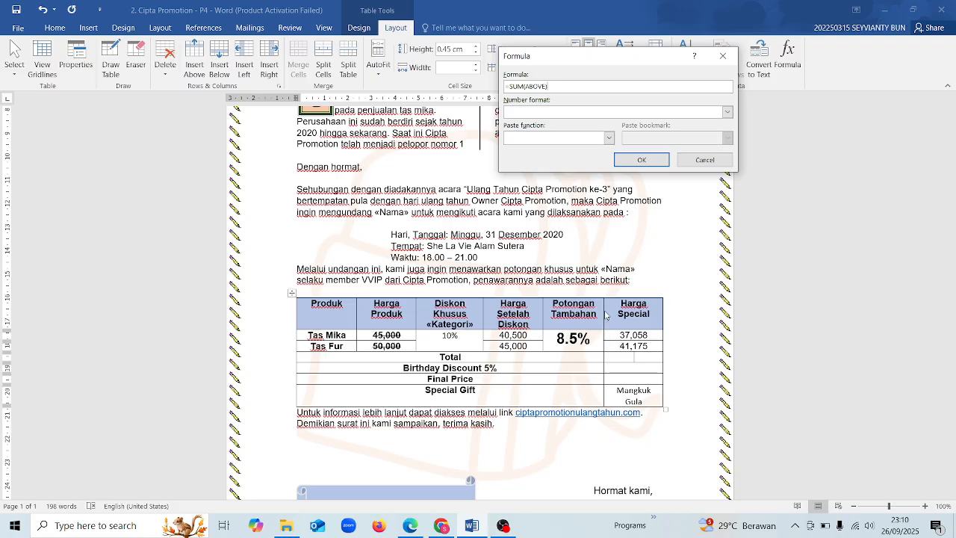
left_click(521, 86)
left_click(727, 112)
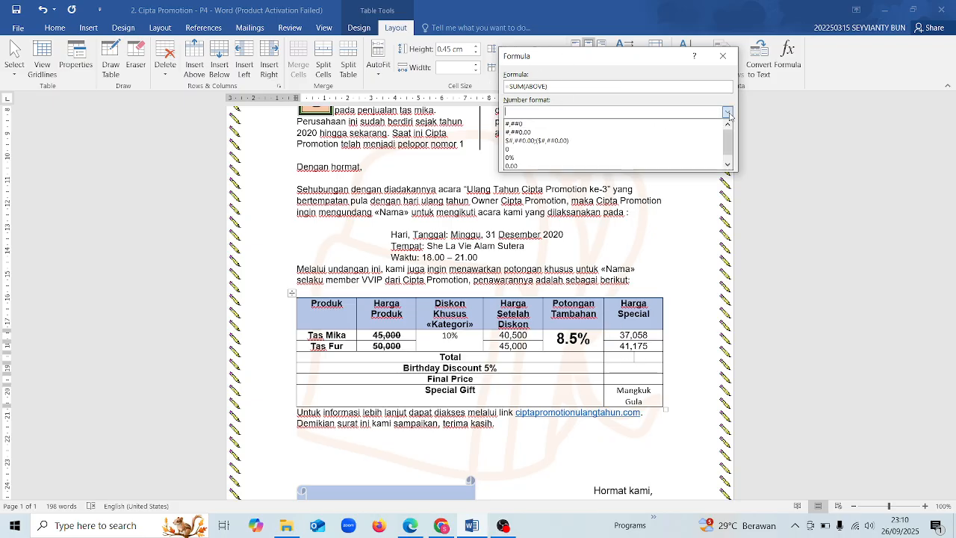
left_click(690, 127)
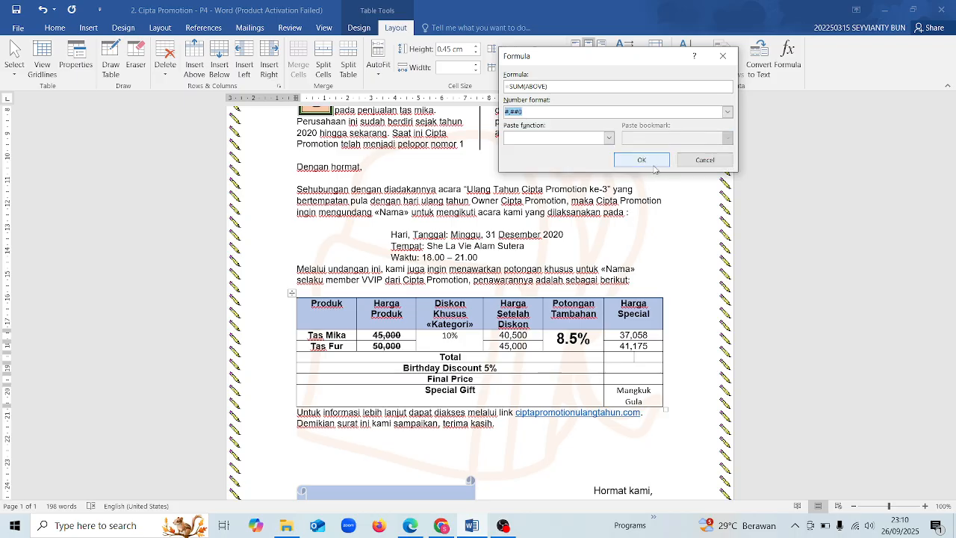
left_click(651, 164)
scroll(603, 323, "down", 2)
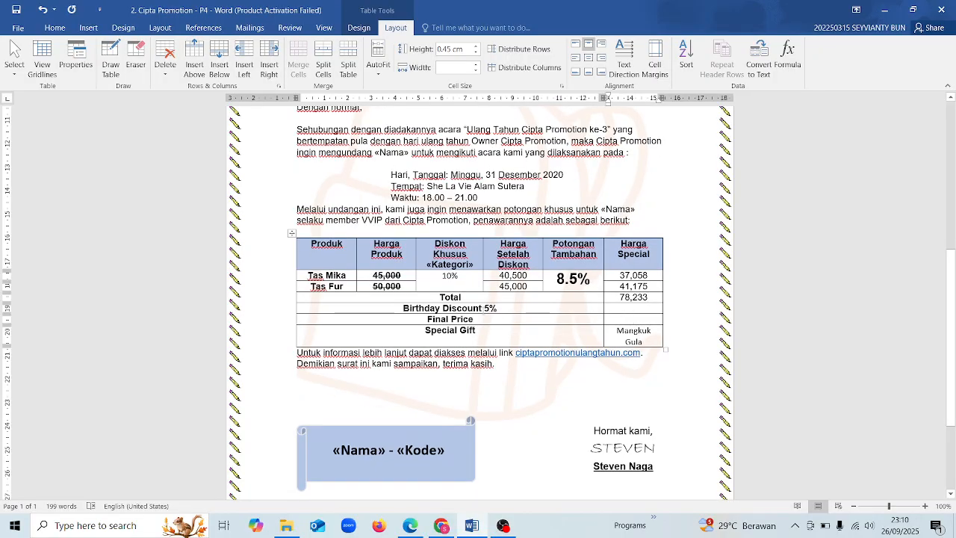
Insert the formula =B4*5% with number format #,##0 in the "Birthday Discount 5%" row's value cell.
left_click(566, 309)
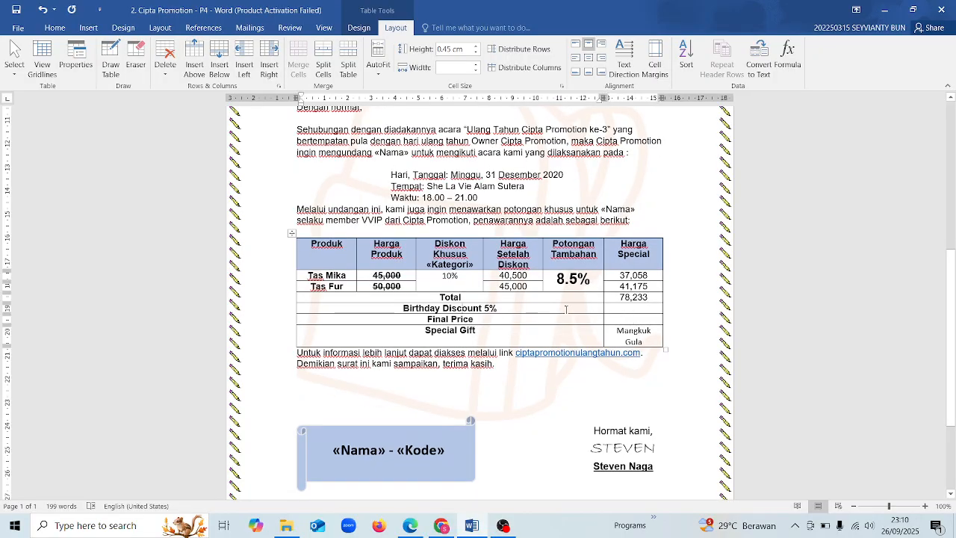
left_click(614, 304)
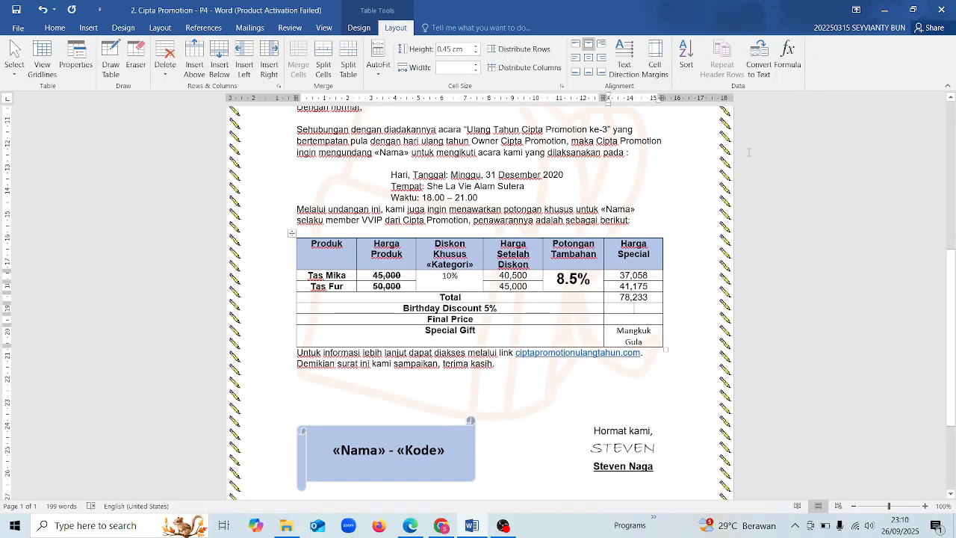
left_click(783, 76)
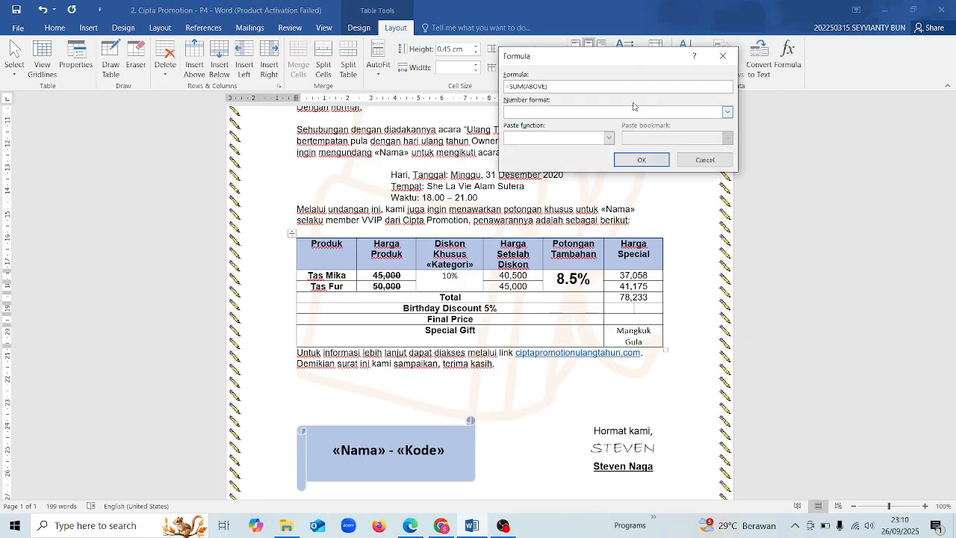
left_click_drag(548, 86, 508, 88)
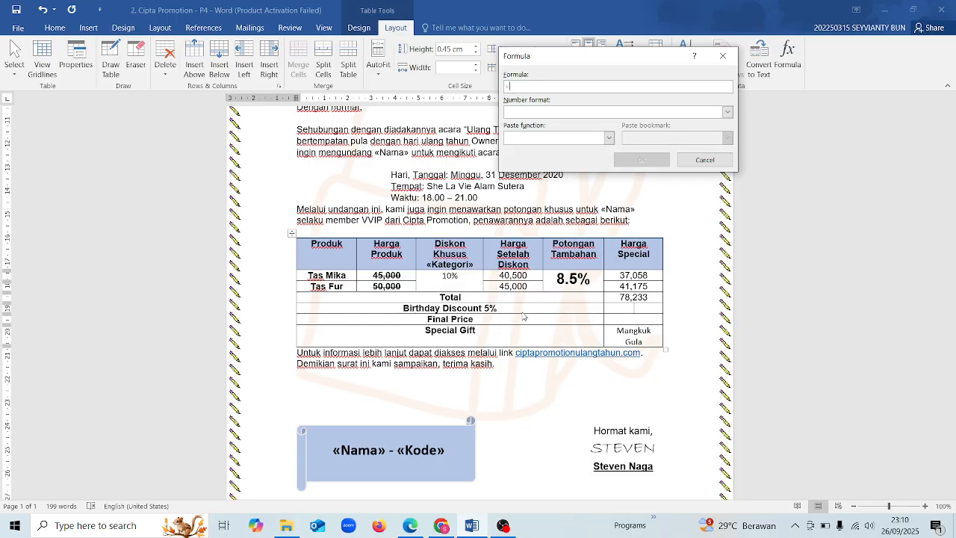
left_click(637, 298)
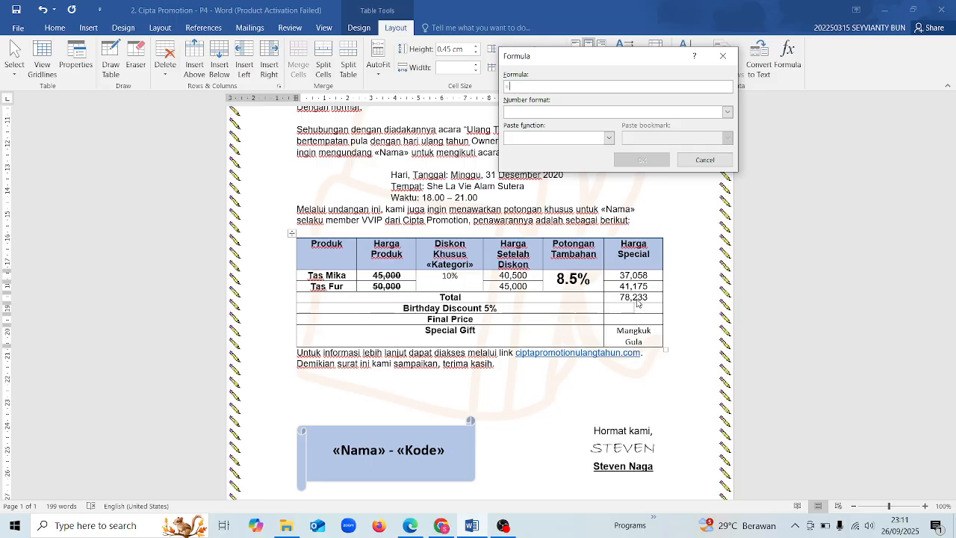
left_click(637, 301)
left_click(637, 302)
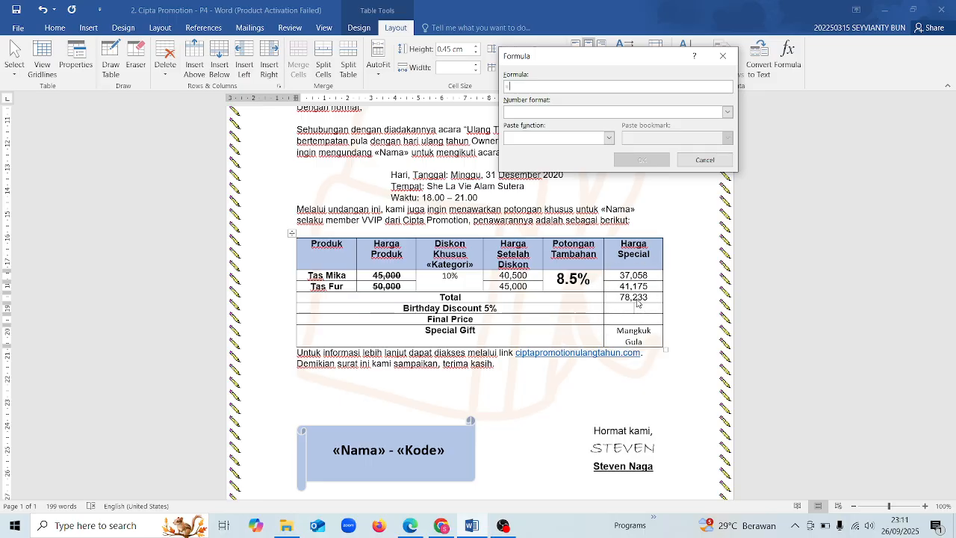
left_click(504, 319)
left_click(633, 303)
left_click(636, 304)
type("8")
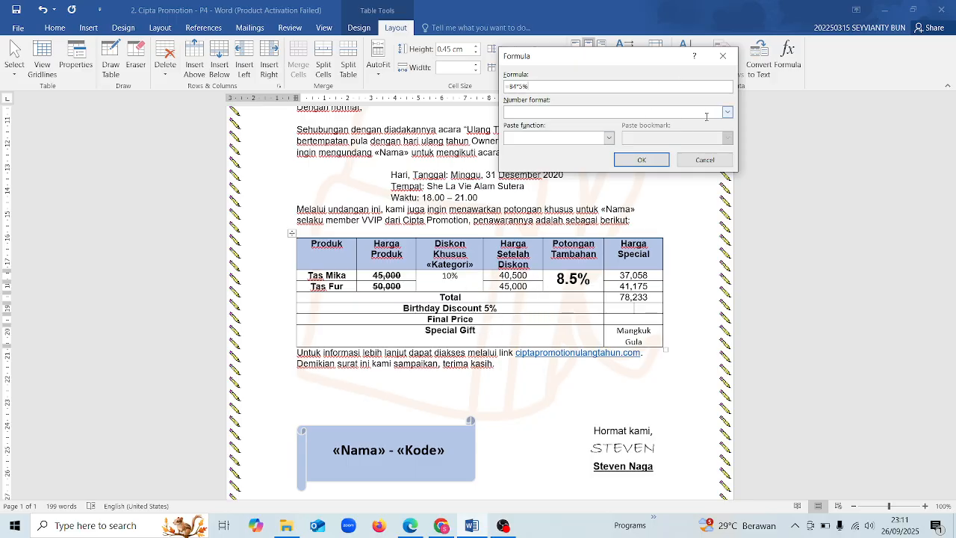
left_click(727, 114)
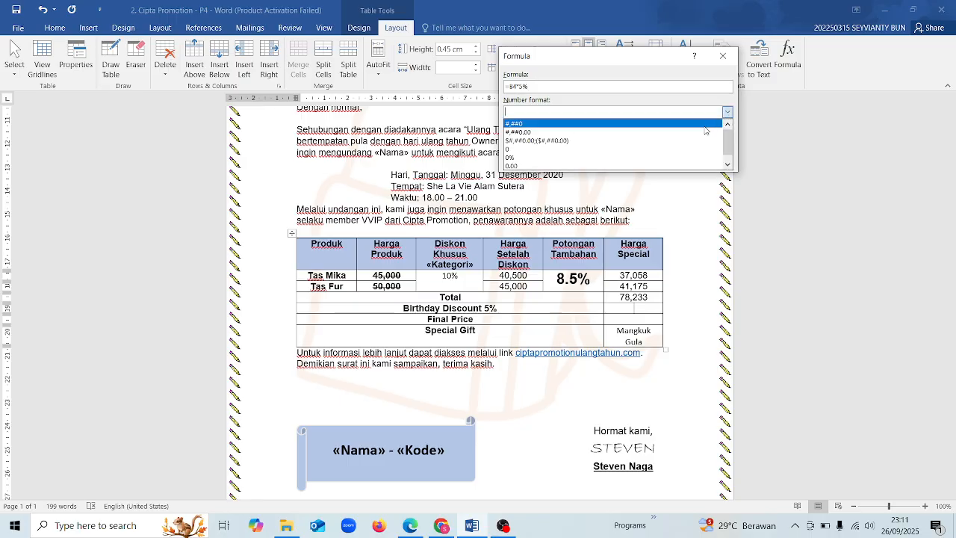
left_click(515, 123)
left_click(642, 161)
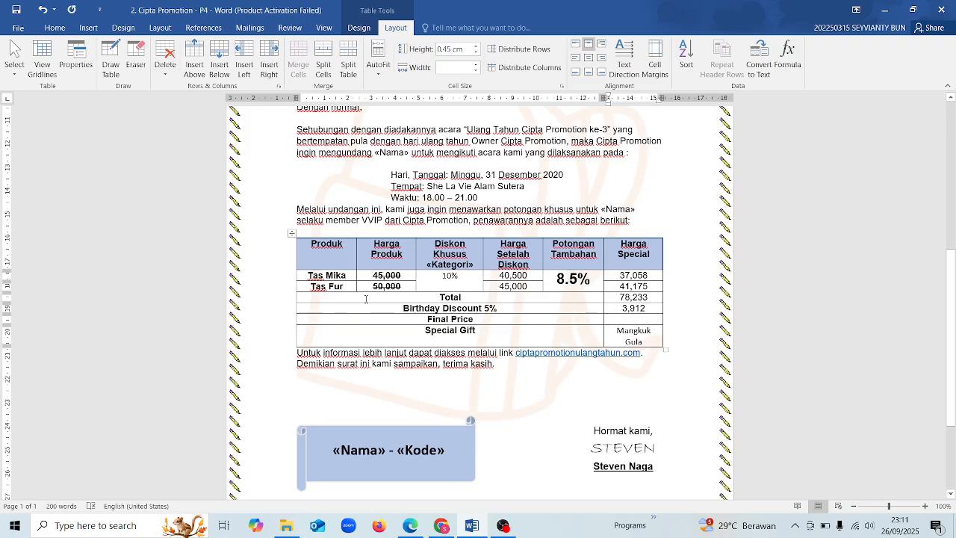
left_click(365, 298)
left_click_drag(365, 298, 564, 297)
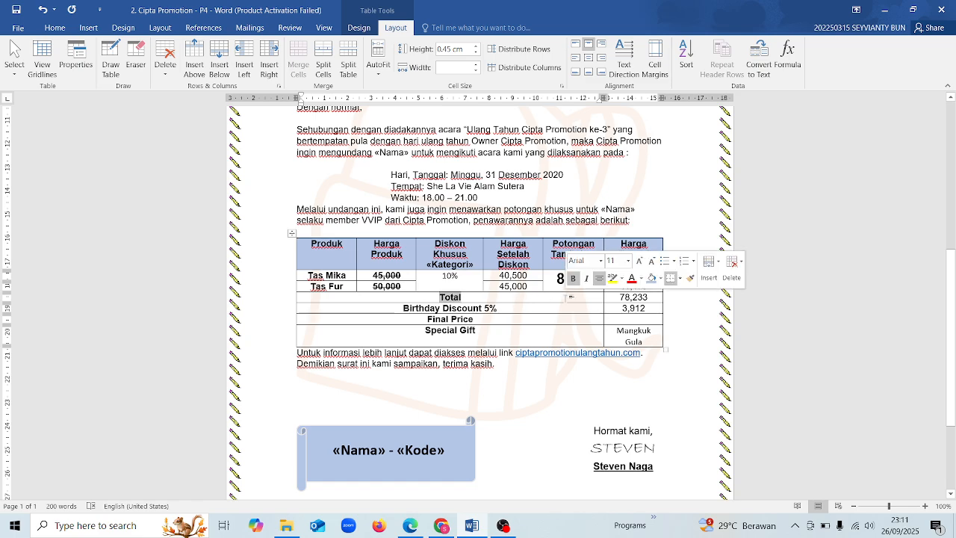
left_click(484, 319)
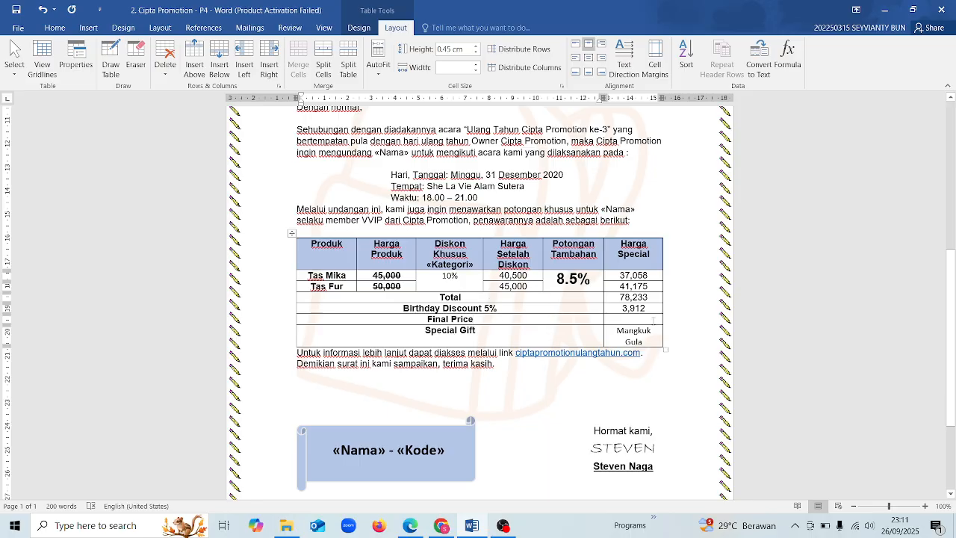
left_click(642, 323)
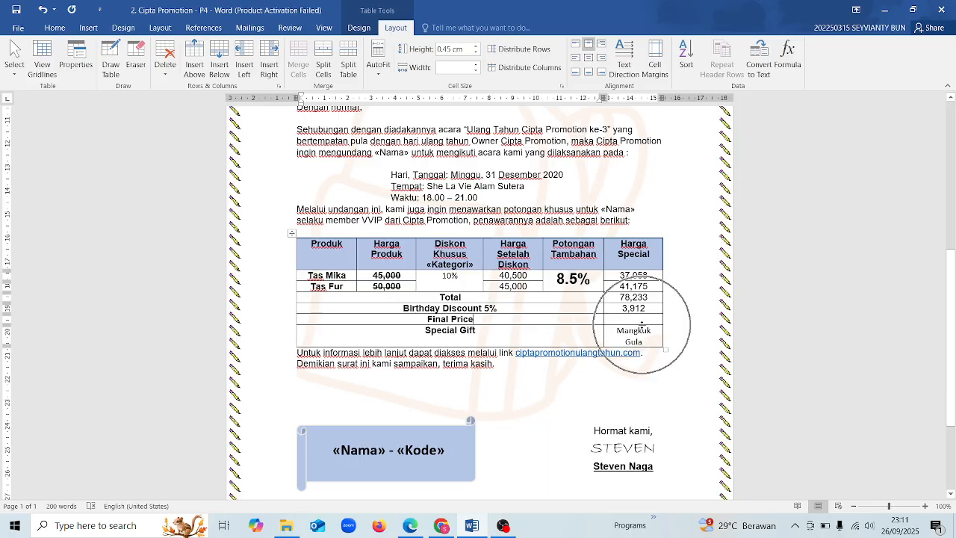
double_click(428, 280)
left_click(405, 276)
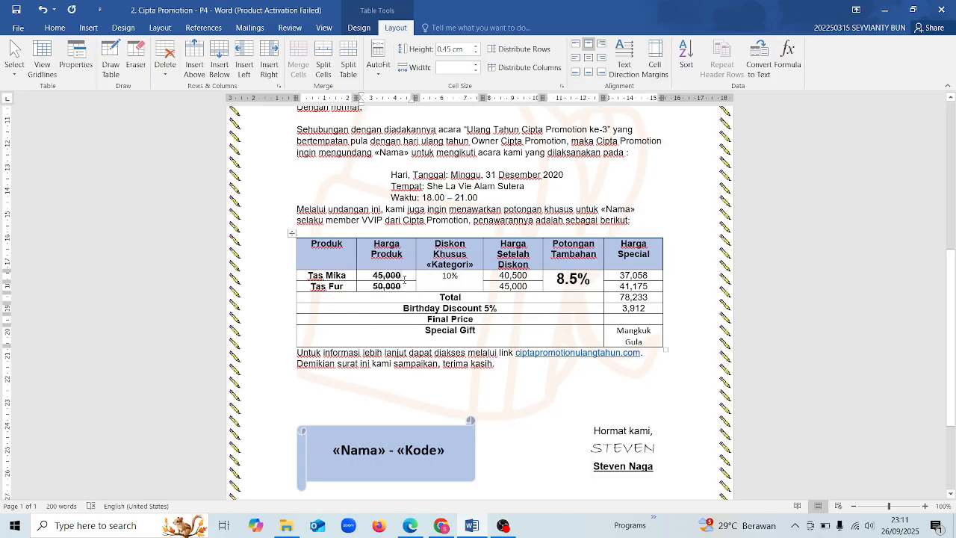
left_click(407, 286)
left_click(455, 280)
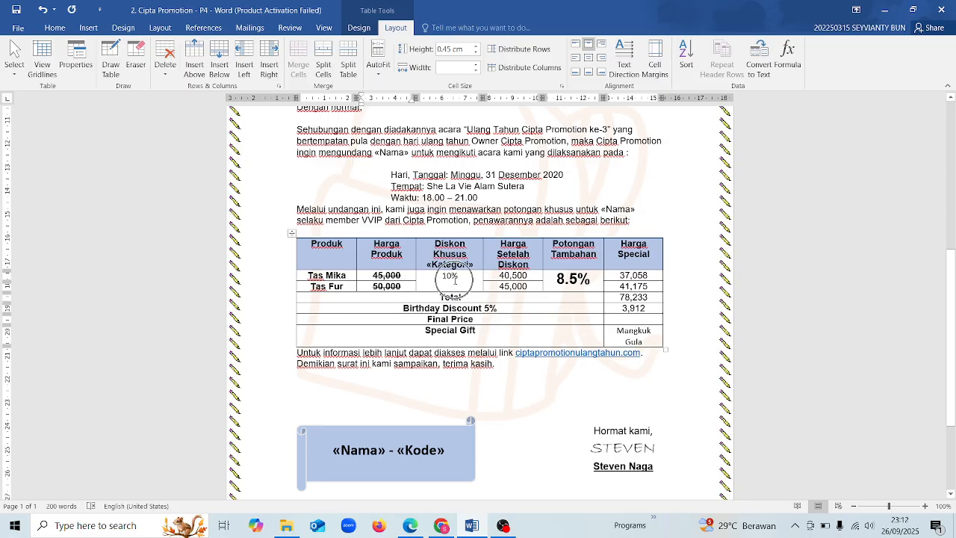
Examine the field codes of the Tas Mika and Tas Fur "Harga Setelah Diskon" formulas, and update both fields.
right_click(511, 276)
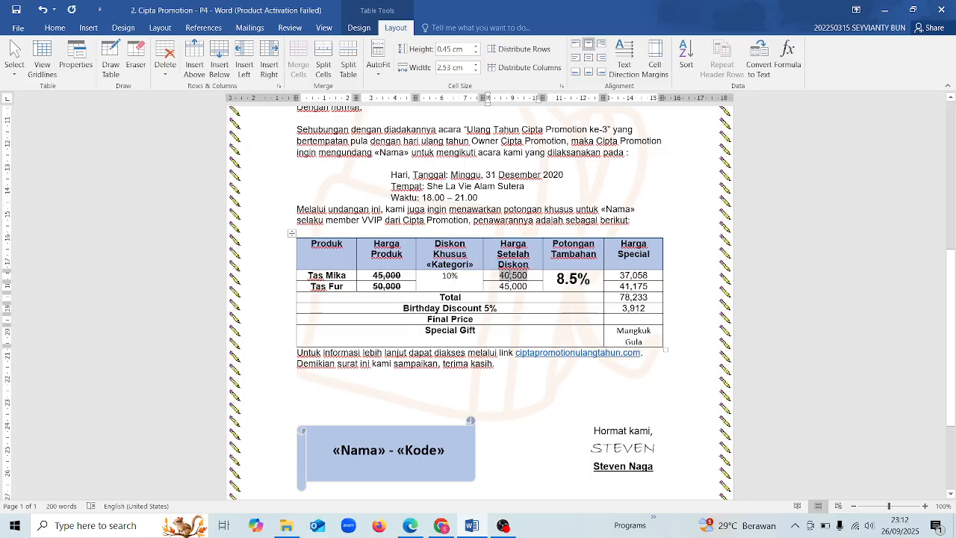
left_click(559, 378)
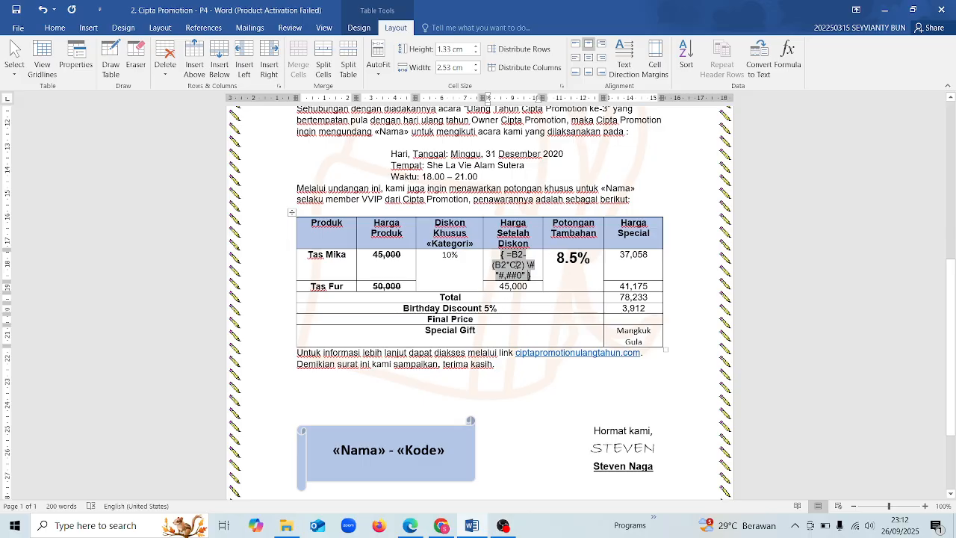
right_click(518, 287)
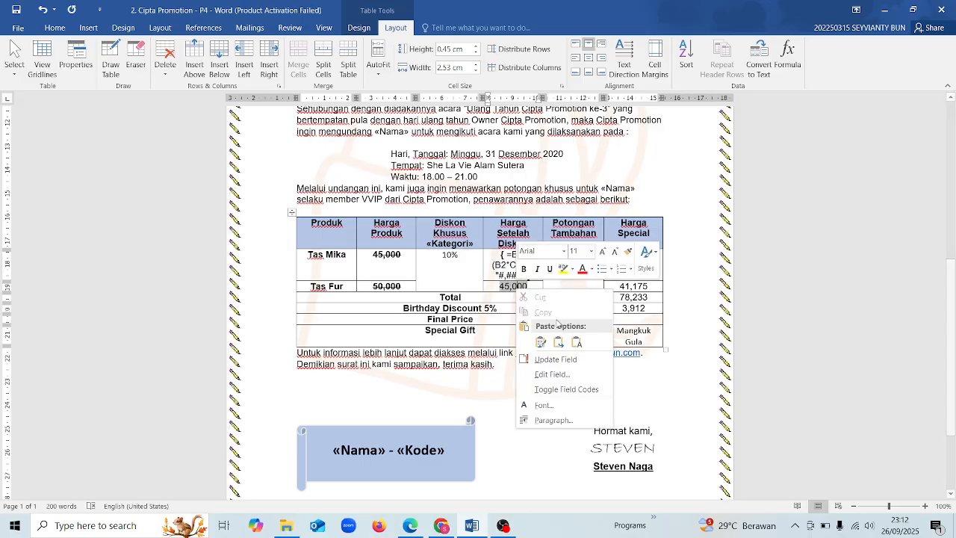
left_click(559, 388)
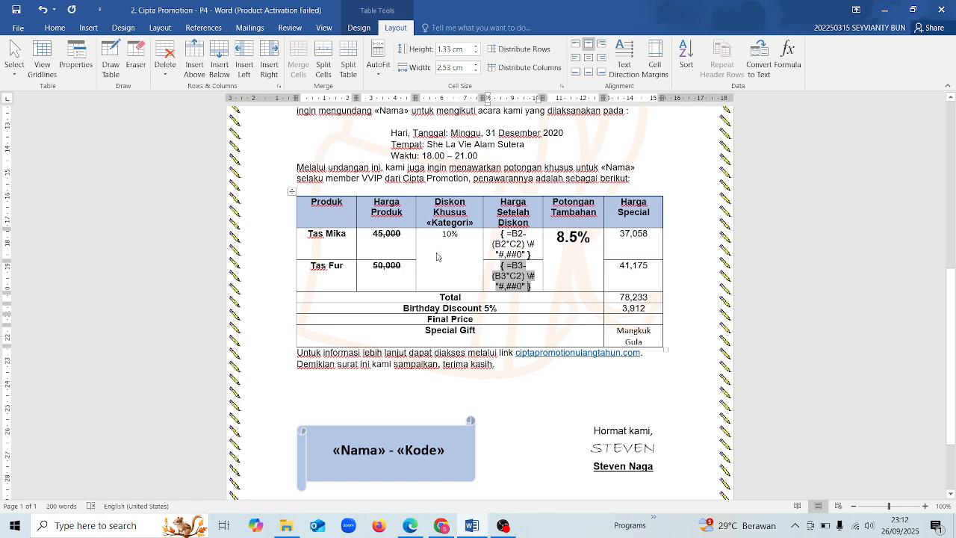
right_click(523, 278)
left_click(558, 344)
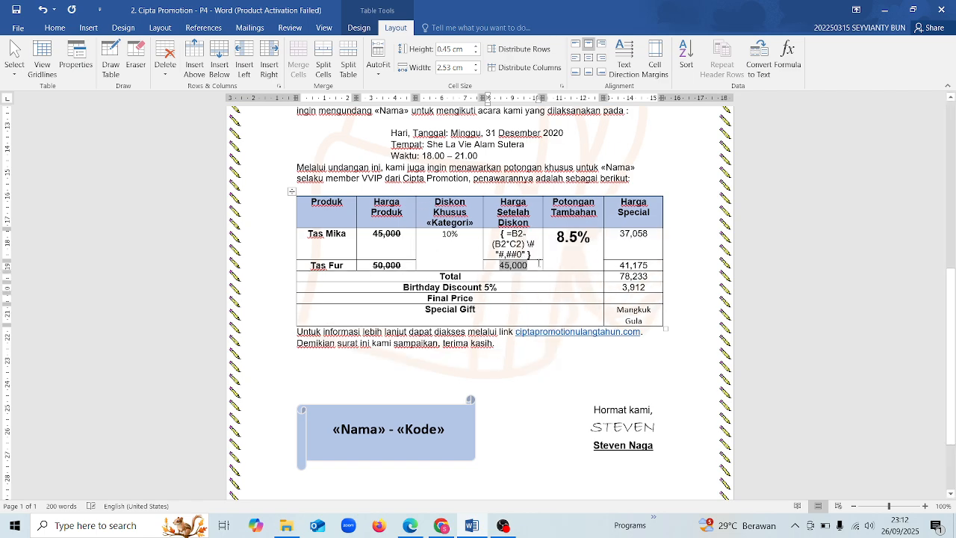
right_click(509, 245)
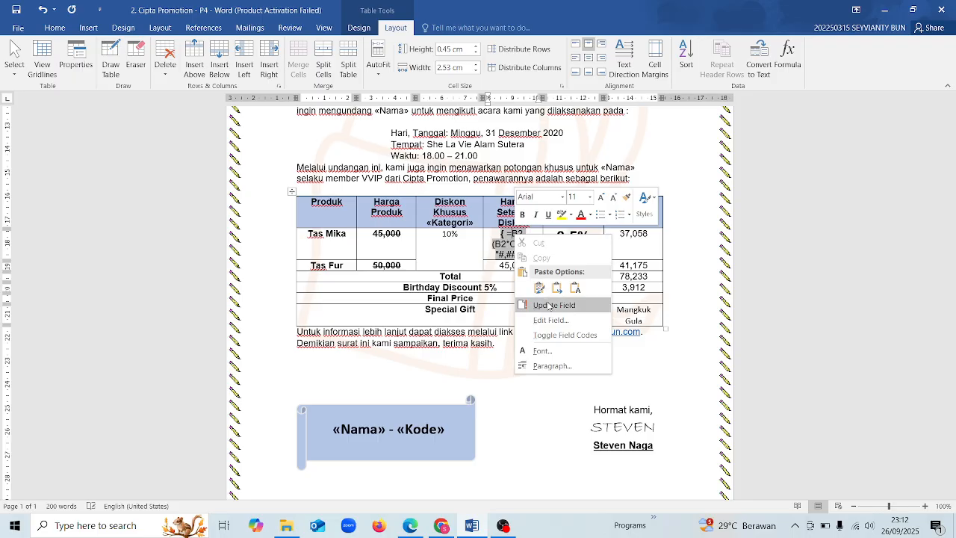
left_click(550, 307)
scroll(527, 280, "up", 2)
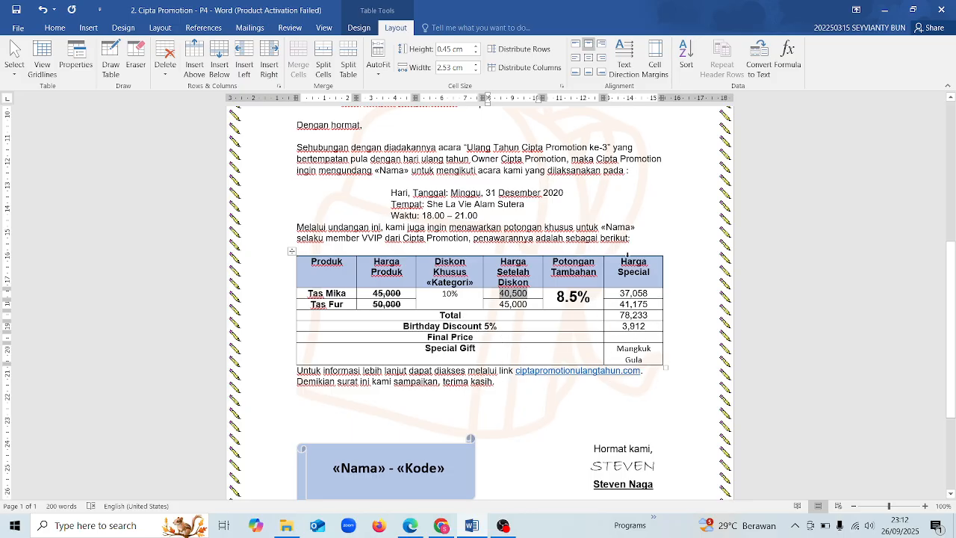
Insert the formula =B4-B5 with number format #,##0 in the Final Price row's value cell.
left_click(633, 339)
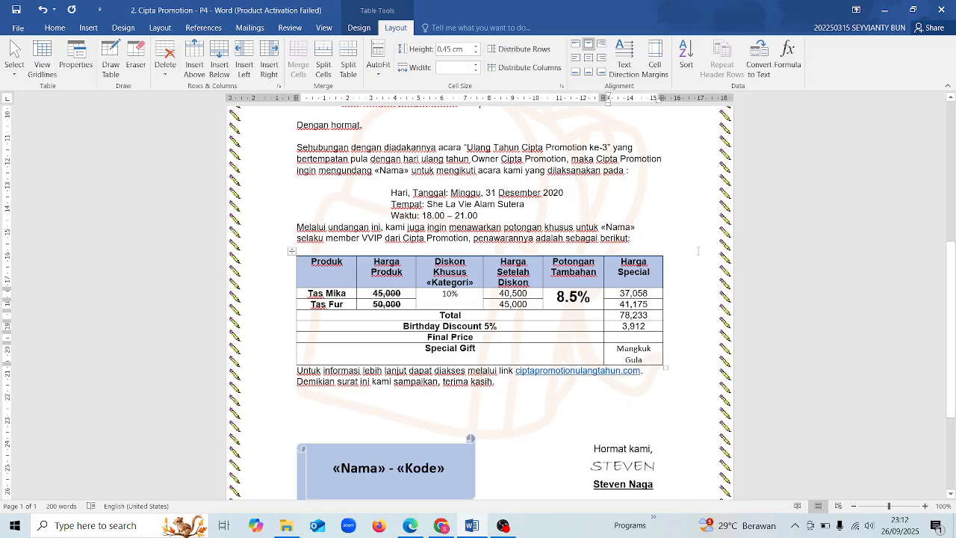
left_click(789, 56)
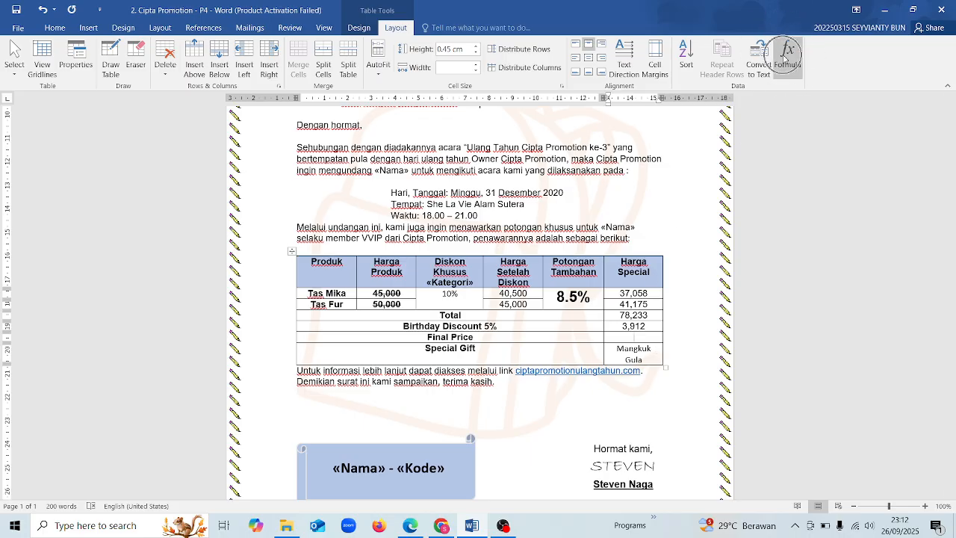
left_click_drag(573, 58, 418, 169)
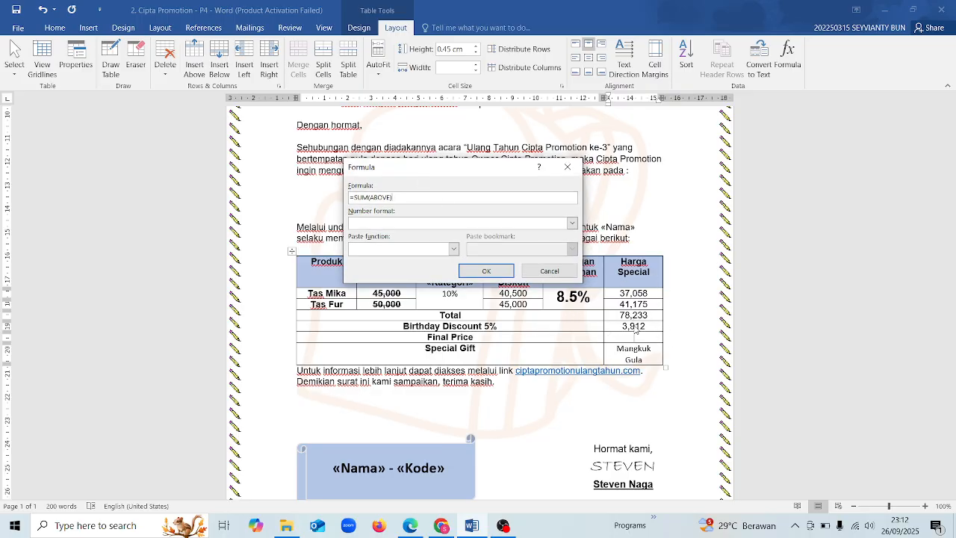
left_click_drag(399, 198, 356, 201)
key("BackSpace")
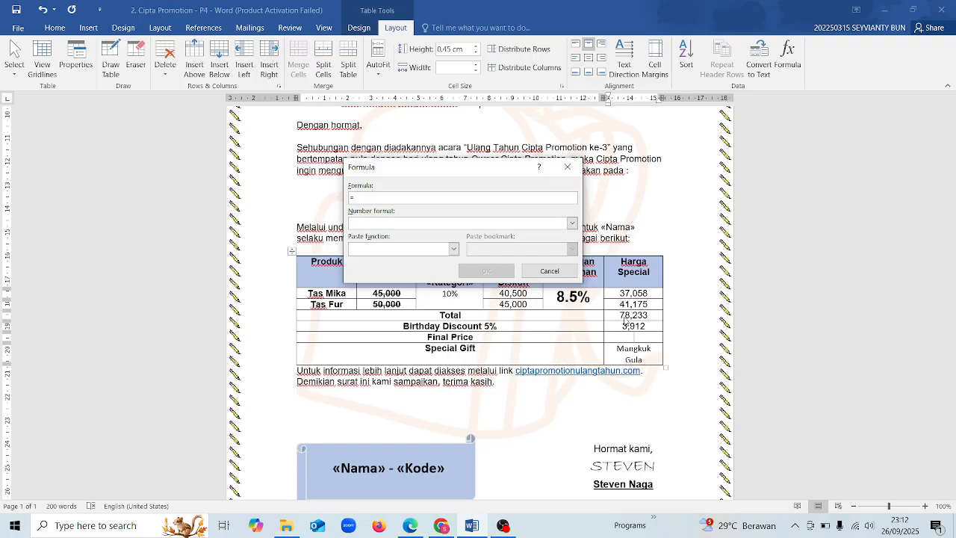
key("ctrl")
key("ctrl")
key("ctrl")
key("ctrl")
key("ctrl")
key("ctrl")
key("ctrl")
type("8")
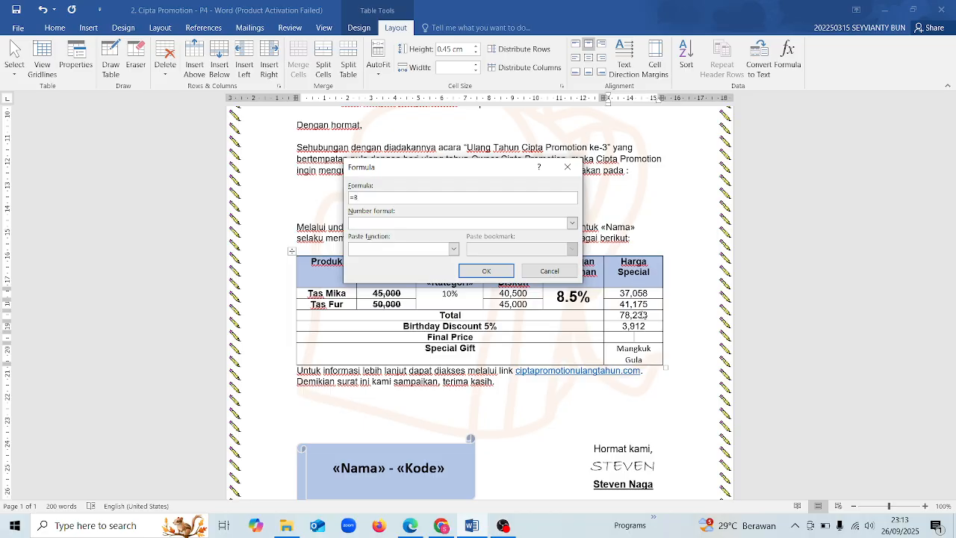
type("4-85")
left_click(573, 224)
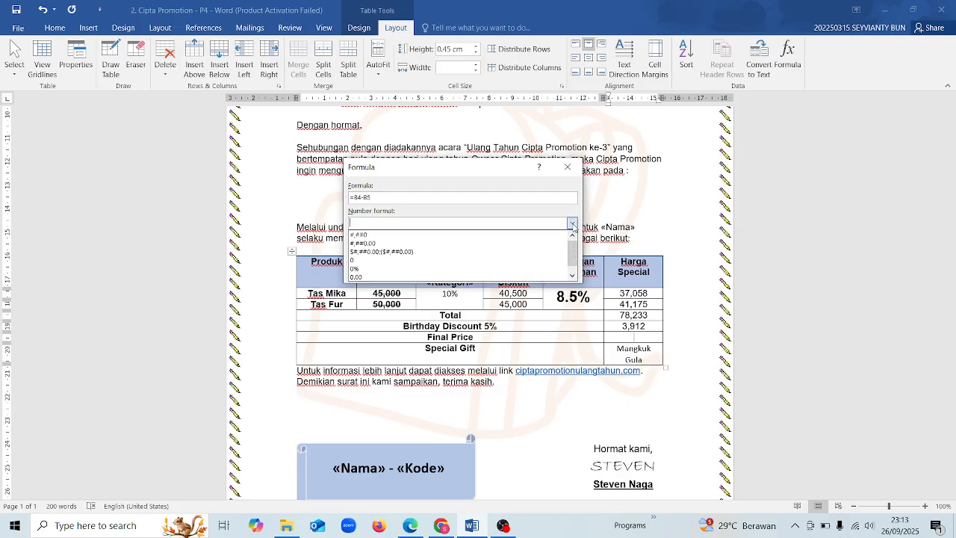
left_click(539, 236)
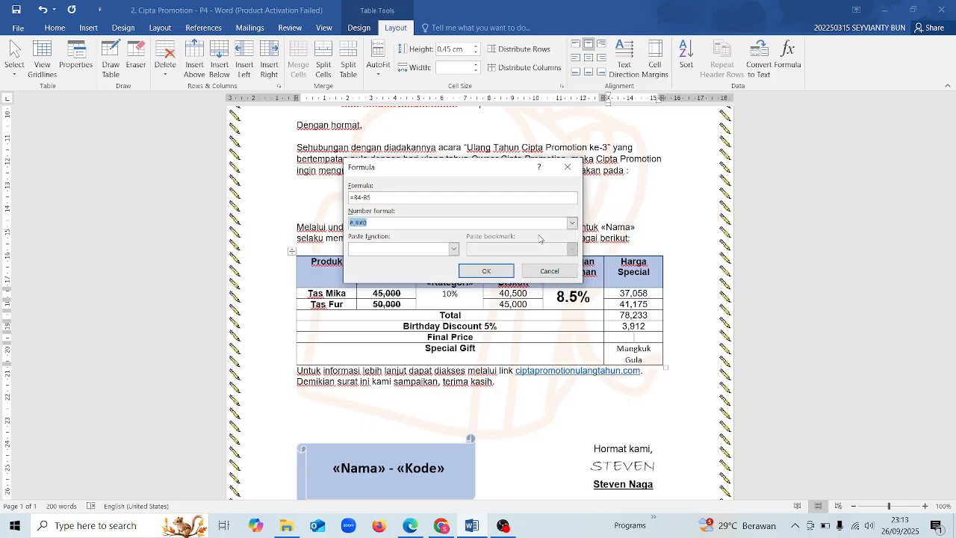
left_click(486, 270)
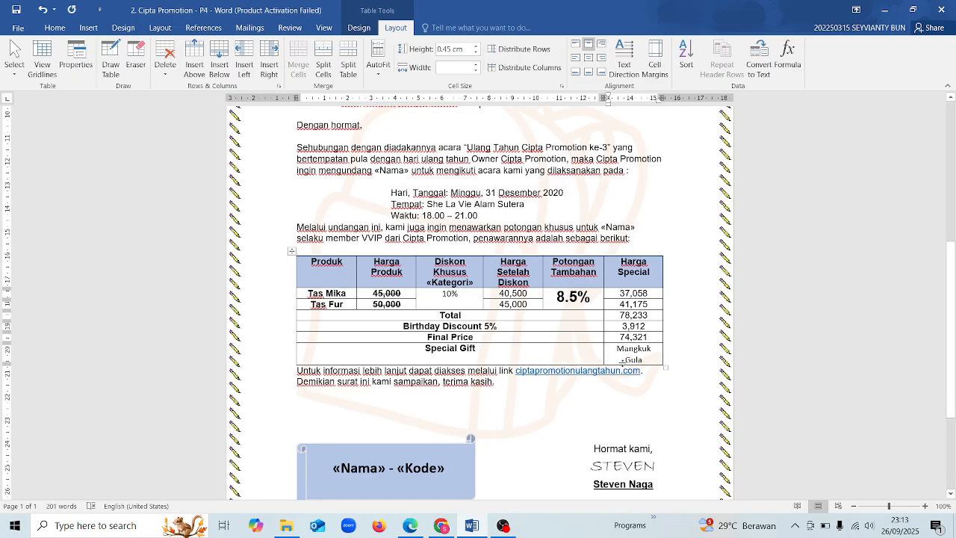
Check the letter down to its footer and place its window beside the module PDF.
scroll(622, 362, "down", 1)
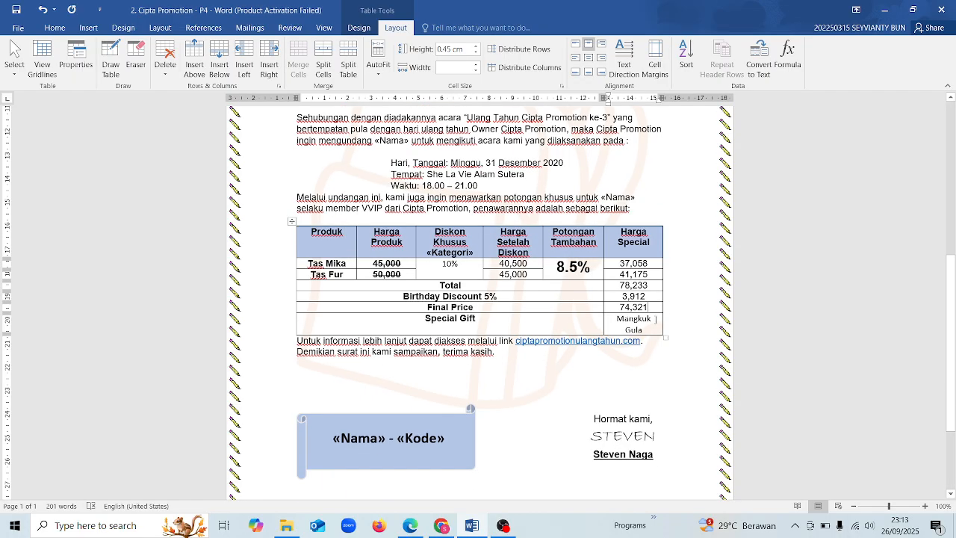
scroll(633, 329, "down", 2)
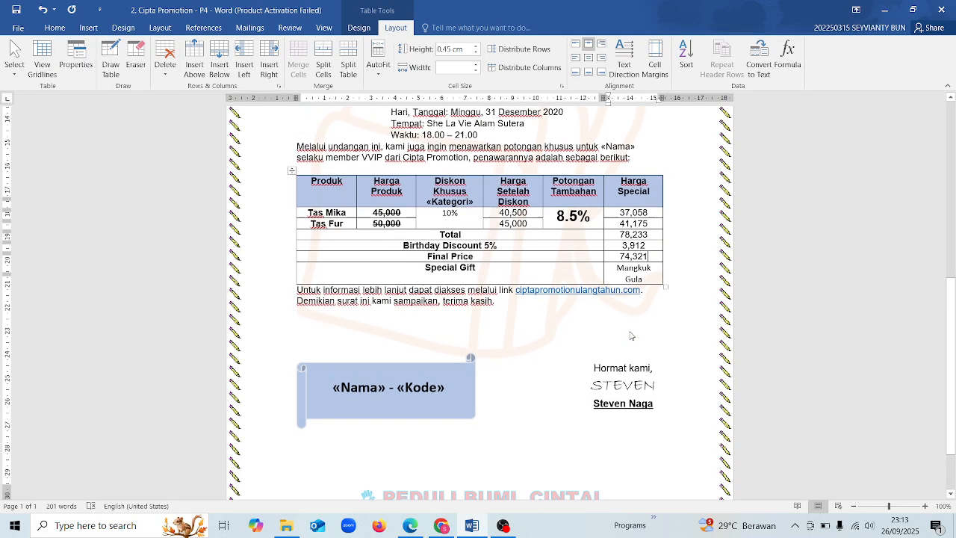
scroll(631, 271, "down", 2)
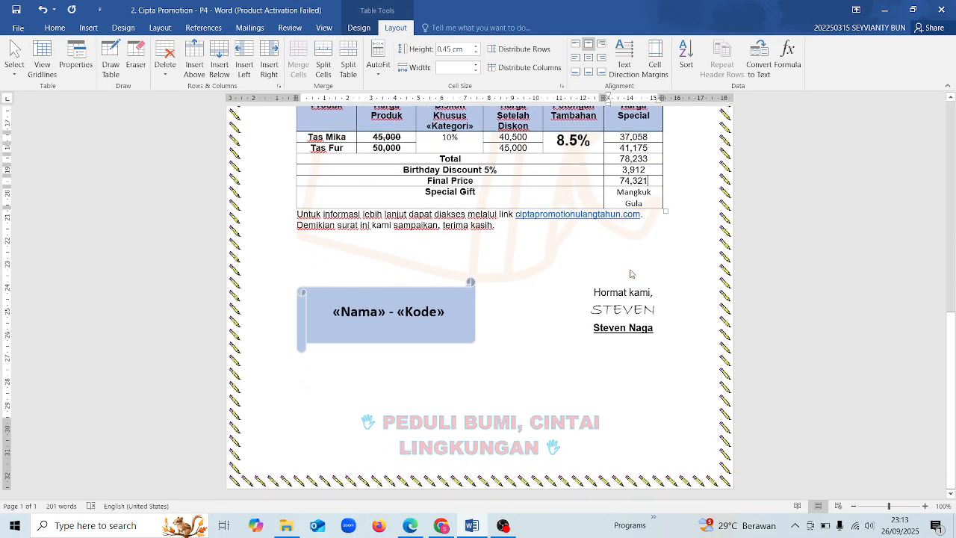
scroll(632, 275, "up", 3)
left_click(626, 336)
left_click_drag(499, 6, 955, 196)
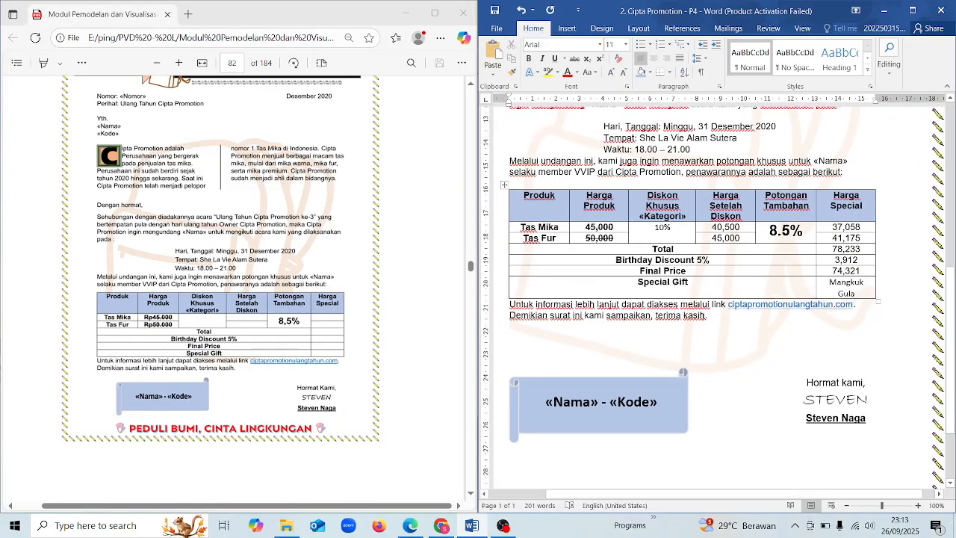
Turn on the mail-merge results preview for the first recipient's letter.
scroll(711, 349, "up", 2)
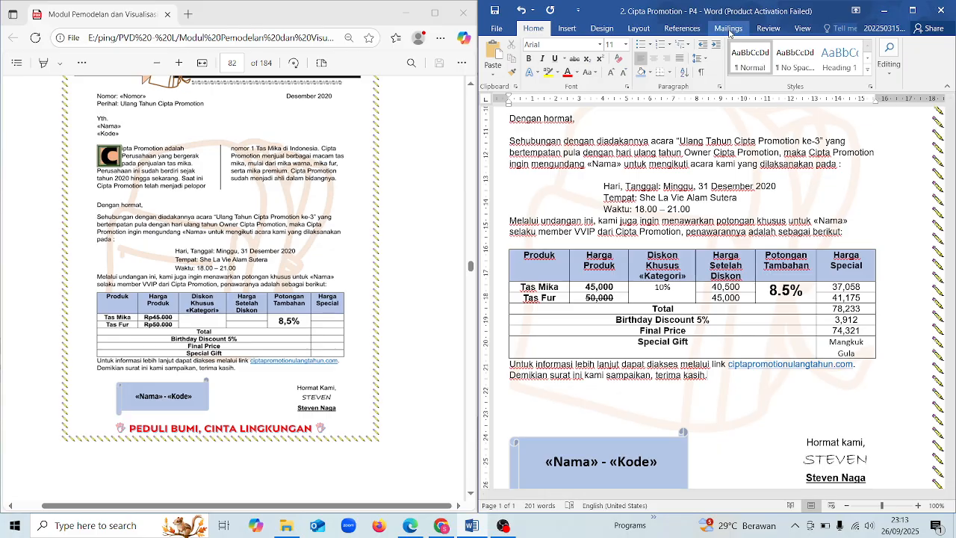
left_click(730, 32)
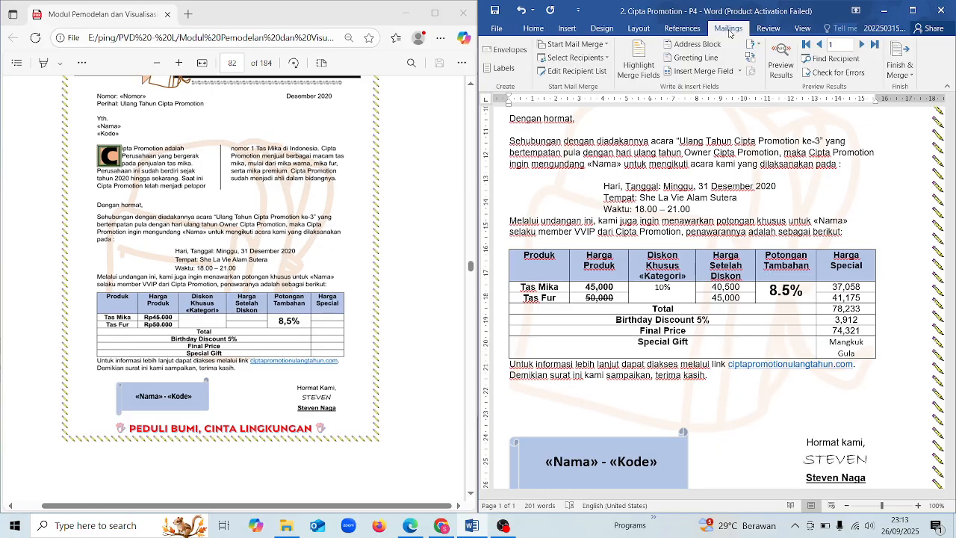
left_click(782, 56)
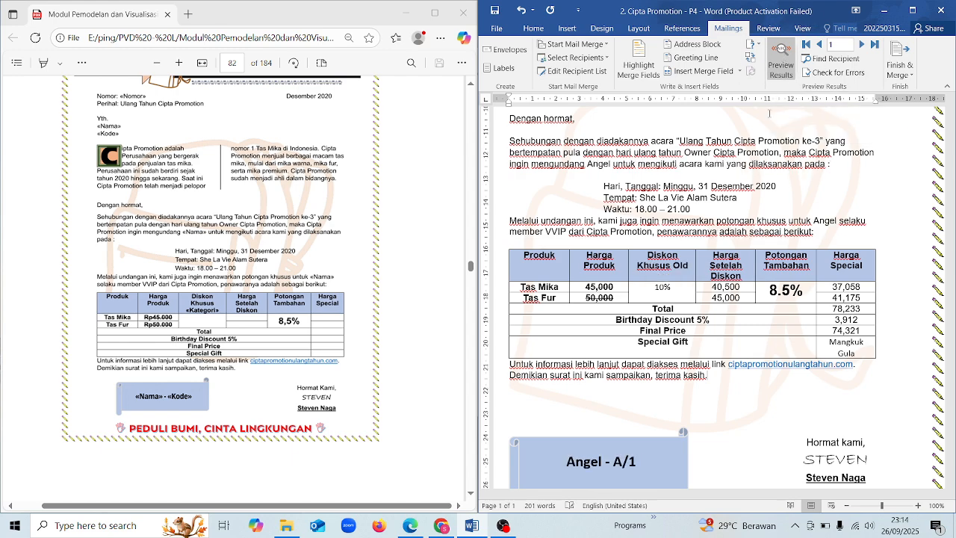
Compare the first recipient's previewed category discount, code and special gift with the recipient table and rules in the module.
scroll(770, 114, "up", 1)
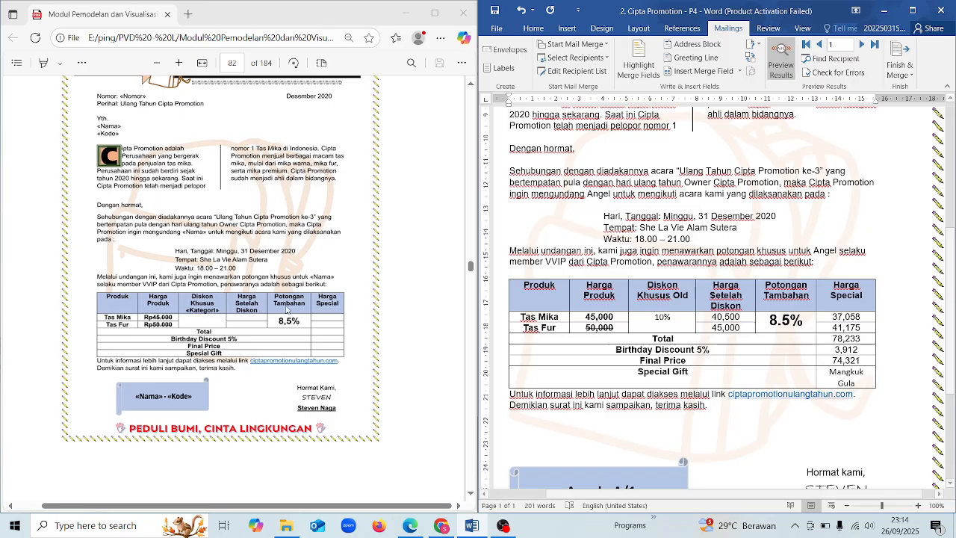
scroll(287, 310, "down", 8)
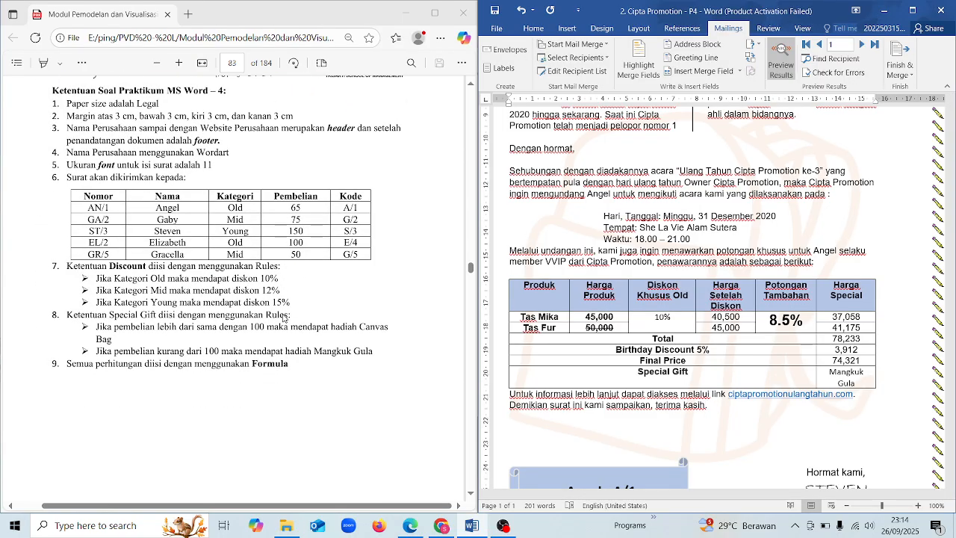
scroll(284, 318, "up", 3)
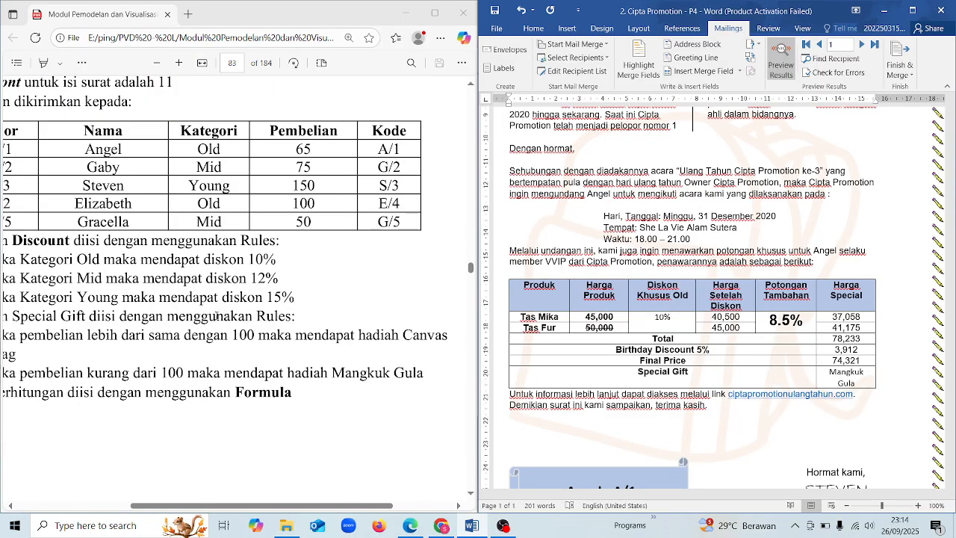
scroll(216, 316, "down", 1)
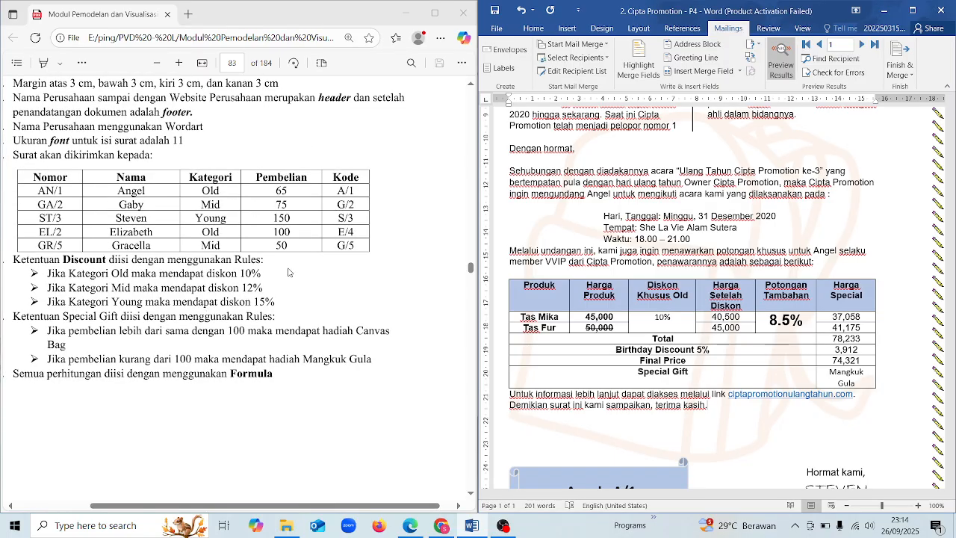
left_click(667, 319)
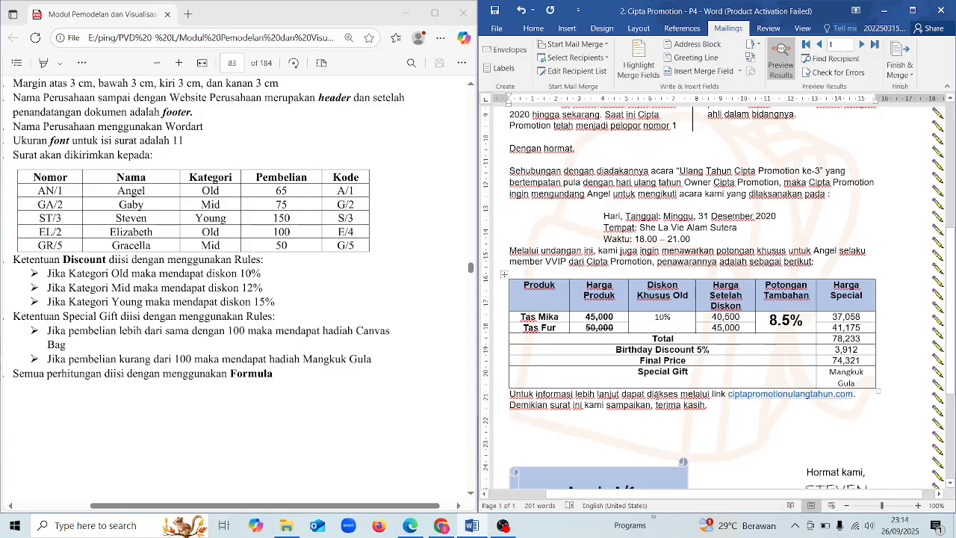
scroll(672, 298, "down", 1)
left_click(576, 472)
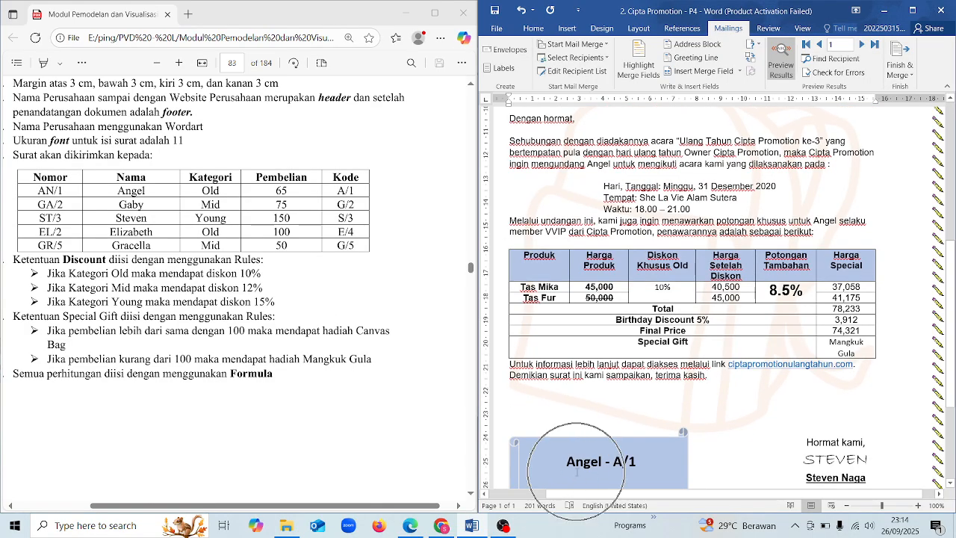
left_click(142, 193)
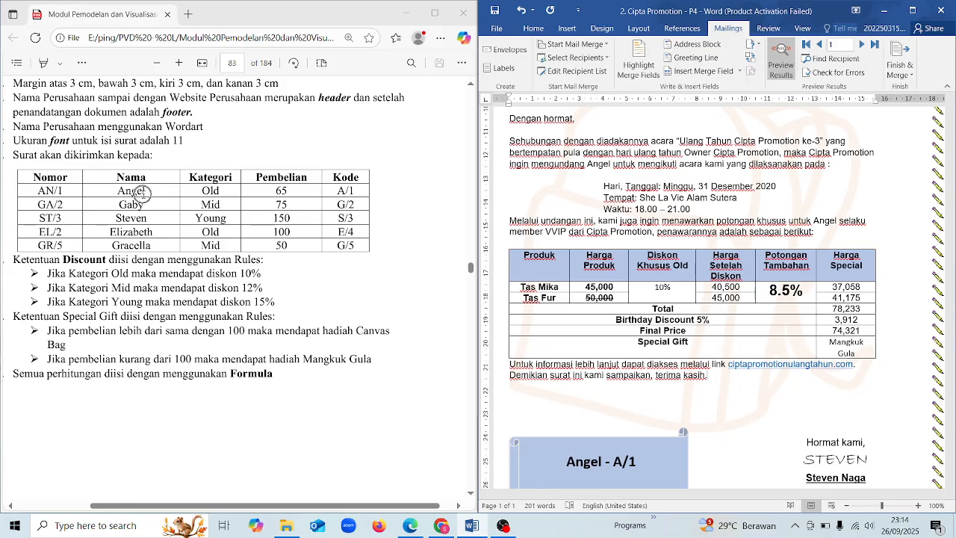
left_click(295, 190)
left_click(179, 363)
left_click(845, 356)
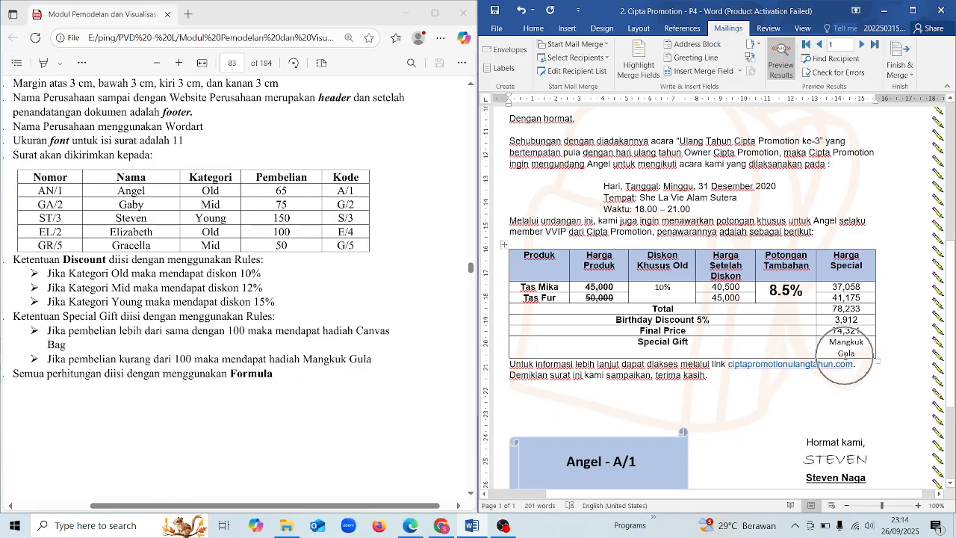
Preview the second recipient's letter and compare its Mid category discount and special gift with the module's rules.
left_click(845, 355)
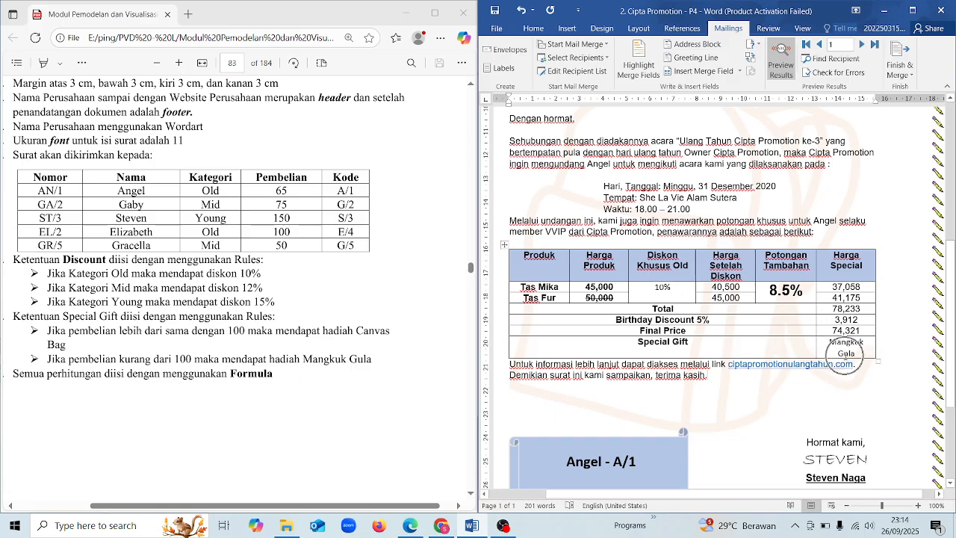
left_click(862, 45)
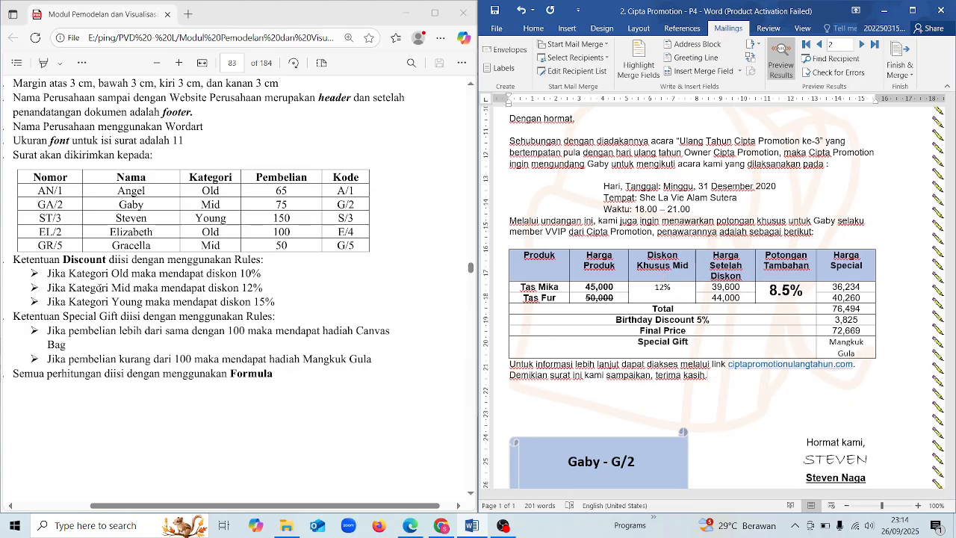
left_click_drag(97, 288, 265, 290)
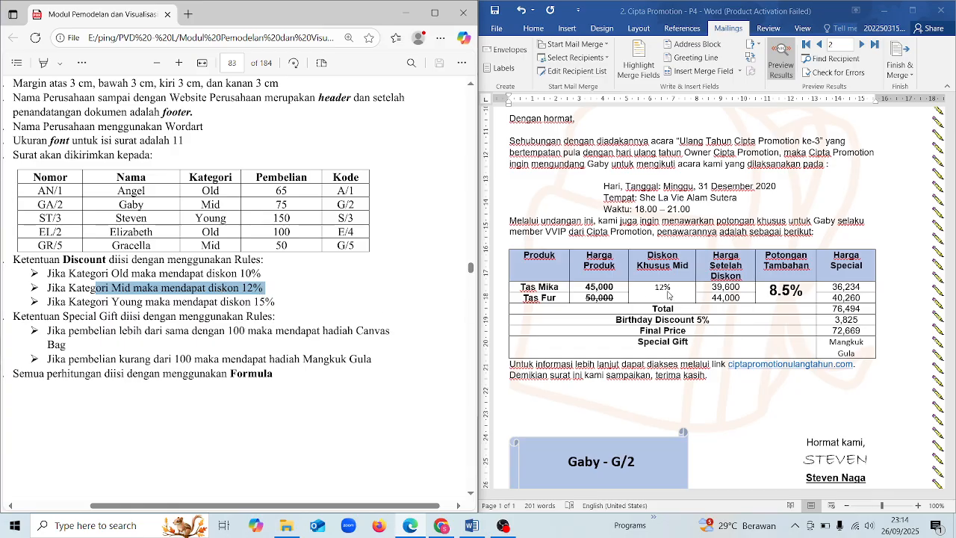
key("ctrl")
key("ctrl")
key("ctrl")
key("ctrl")
key("ctrl")
Preview the third recipient's letter and check its Young category discount and special gift against the module.
left_click(863, 45)
left_click(864, 45)
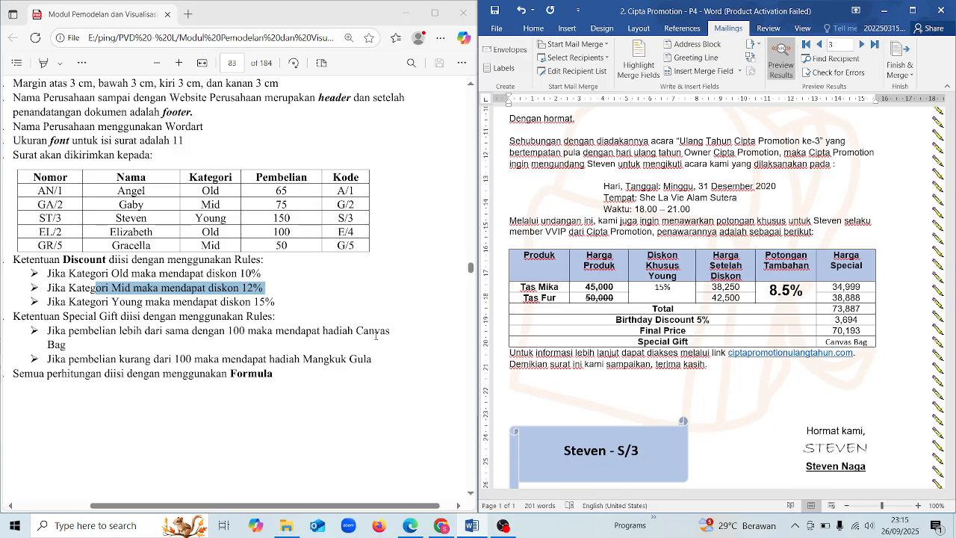
key("ctrl")
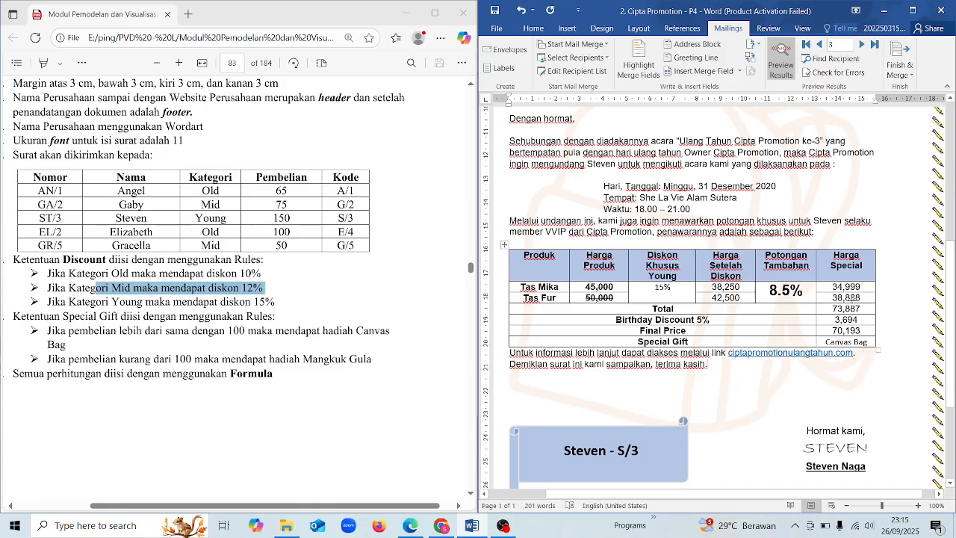
Preview the fourth recipient's letter and compare its Old category discount, code and special gift with the module's table and rules.
left_click(860, 46)
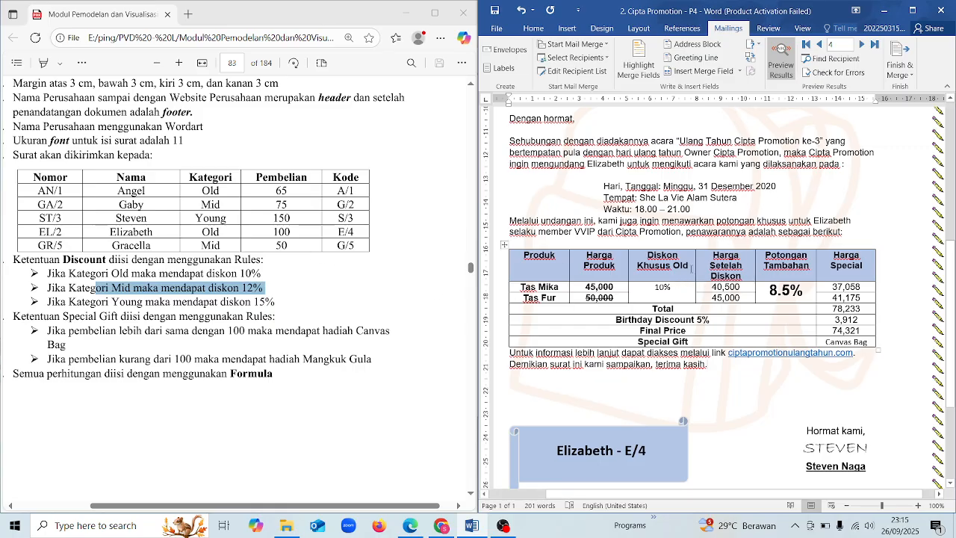
left_click(178, 281)
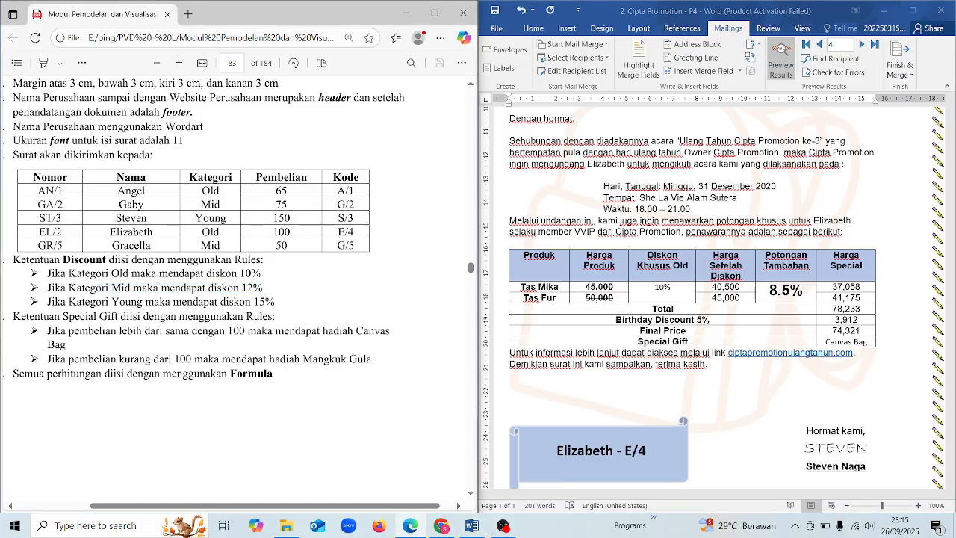
left_click_drag(157, 275, 263, 274)
left_click(663, 292)
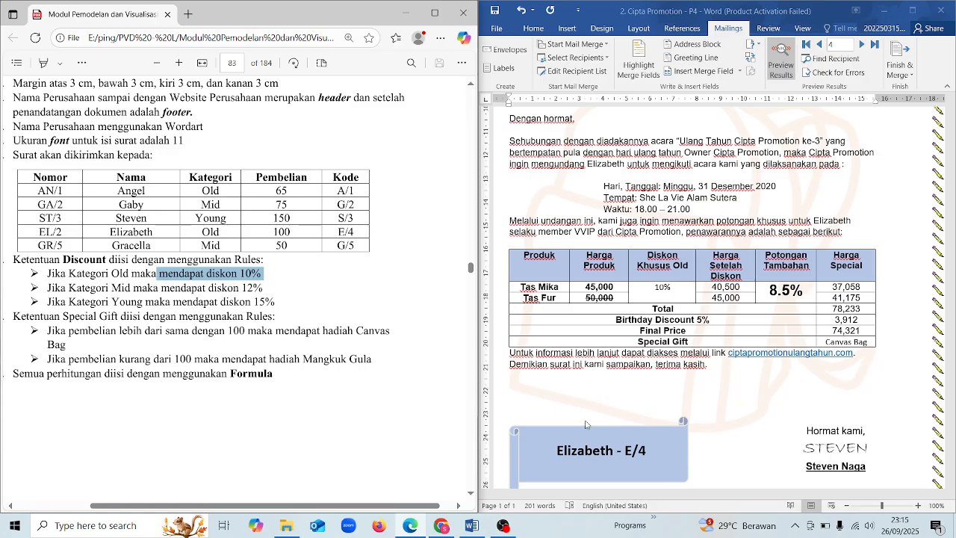
left_click(585, 461)
left_click(584, 461)
left_click(285, 232)
left_click(241, 331)
key("ctrl")
key("ctrl")
Preview the fifth recipient's letter and compare its Mid category discount and special gift with the module's rules.
left_click(862, 47)
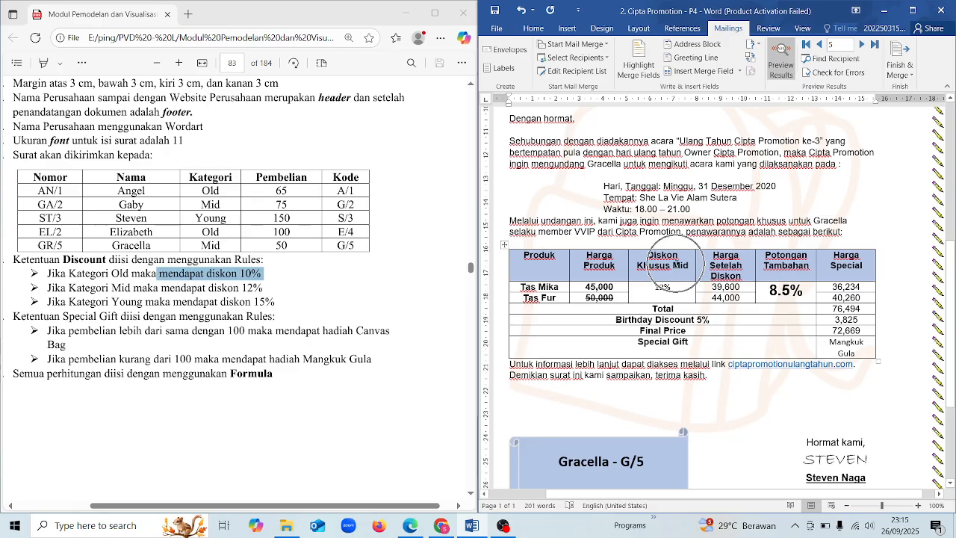
left_click_drag(134, 289, 265, 290)
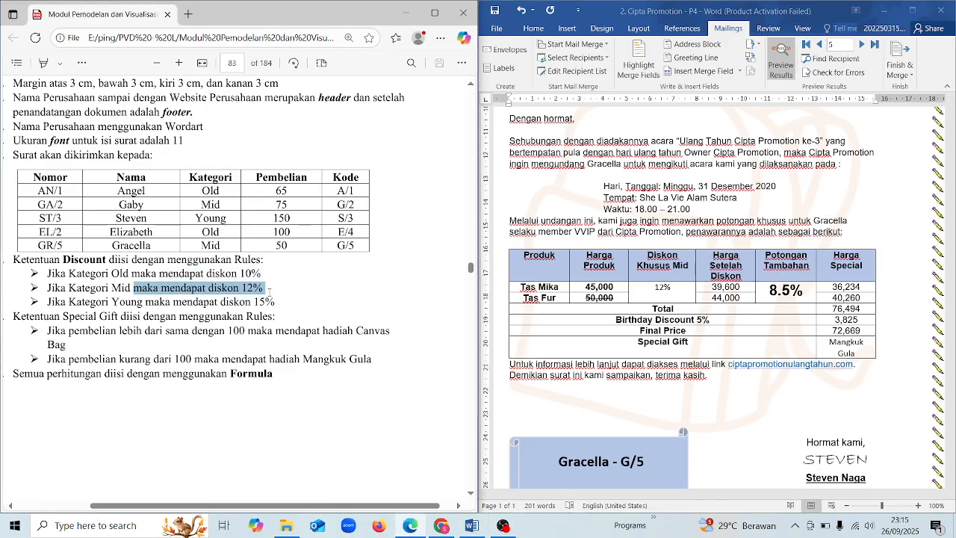
key("ctrl")
key("ctrl")
key("ctrl")
left_click_drag(122, 359, 400, 359)
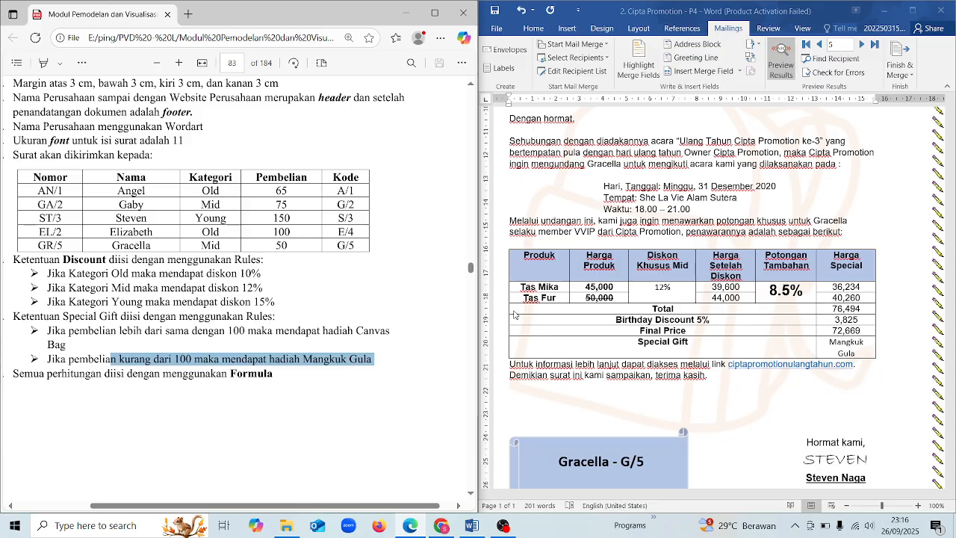
left_click(684, 399)
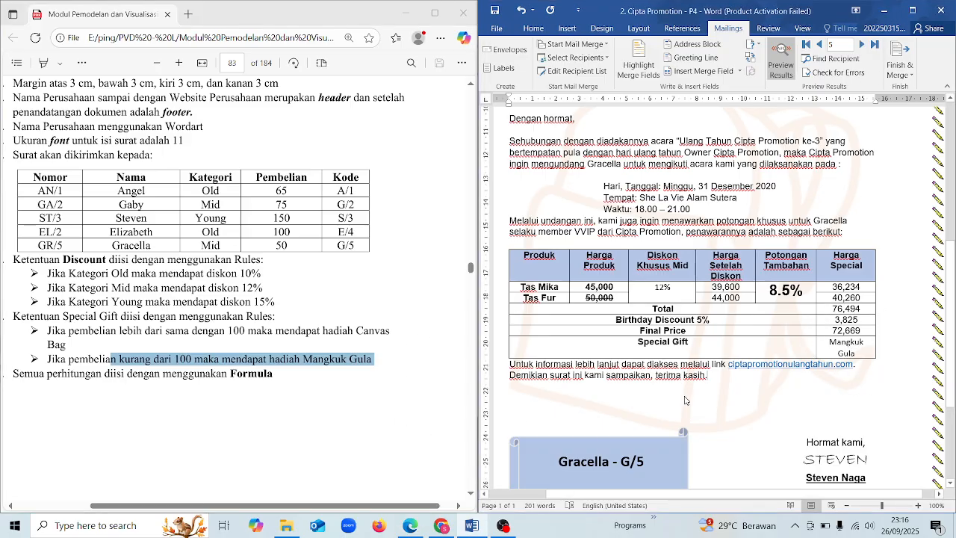
Maximize the letter's window and review the fifth recipient's complete letter from the header to the signature and footer.
left_click(913, 11)
scroll(478, 299, "down", 4)
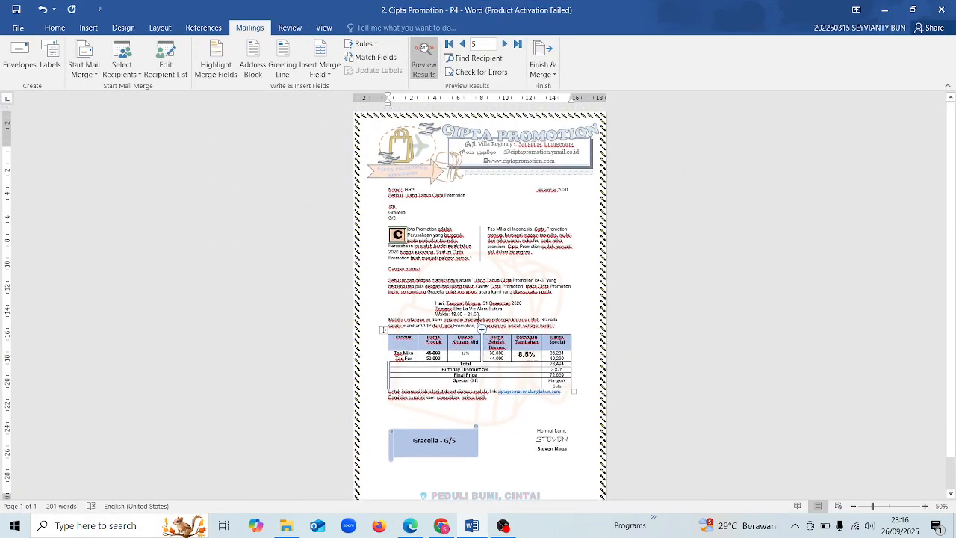
scroll(478, 299, "up", 2)
scroll(474, 275, "up", 1)
scroll(485, 329, "down", 4)
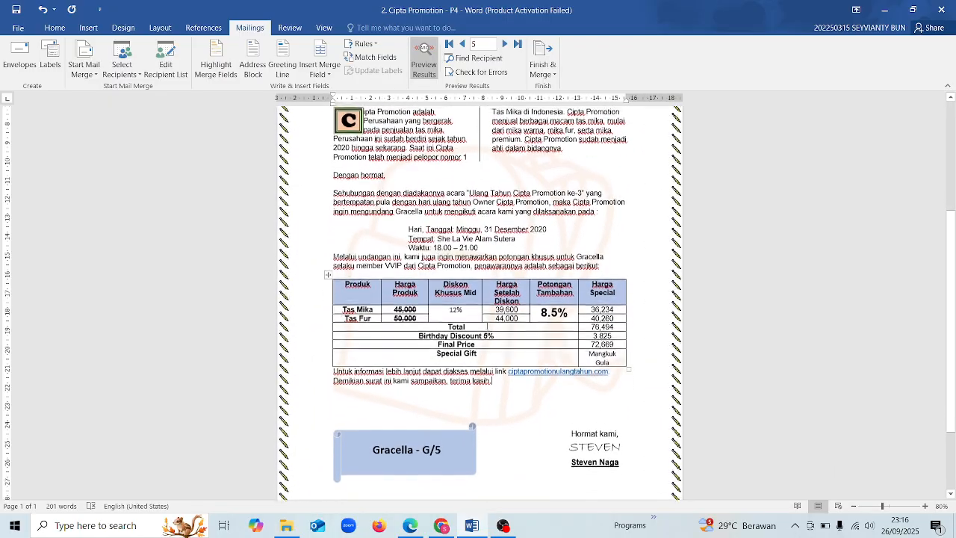
scroll(576, 378, "up", 2)
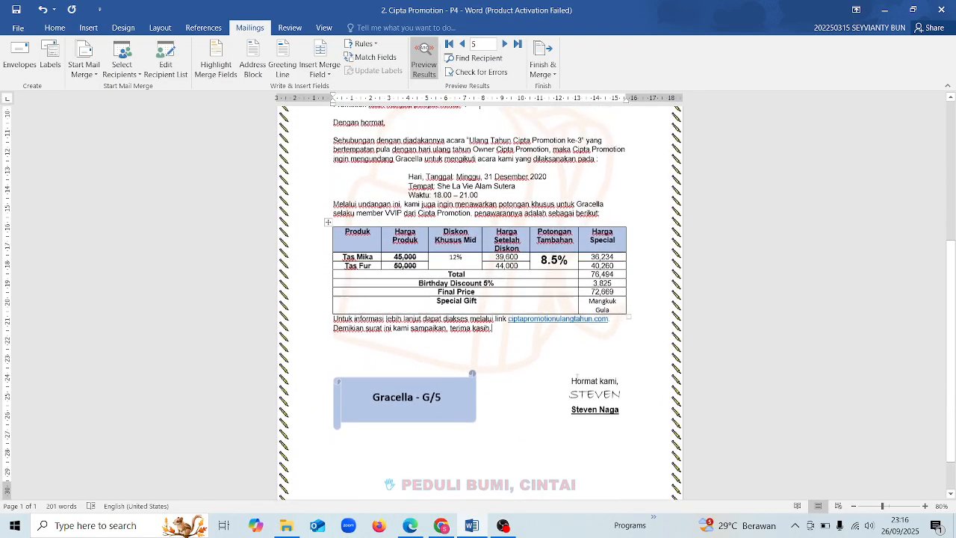